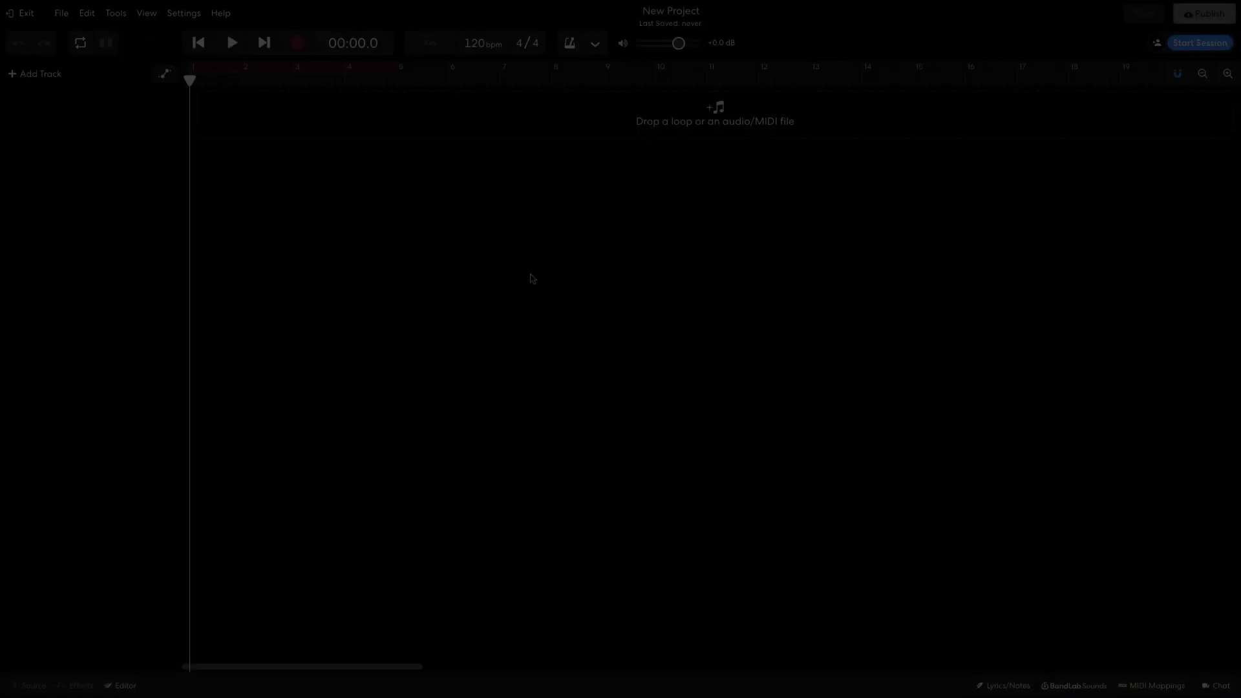
Set the project tempo to 135 bpm and the key to A♭ major.
double_click(665, 59)
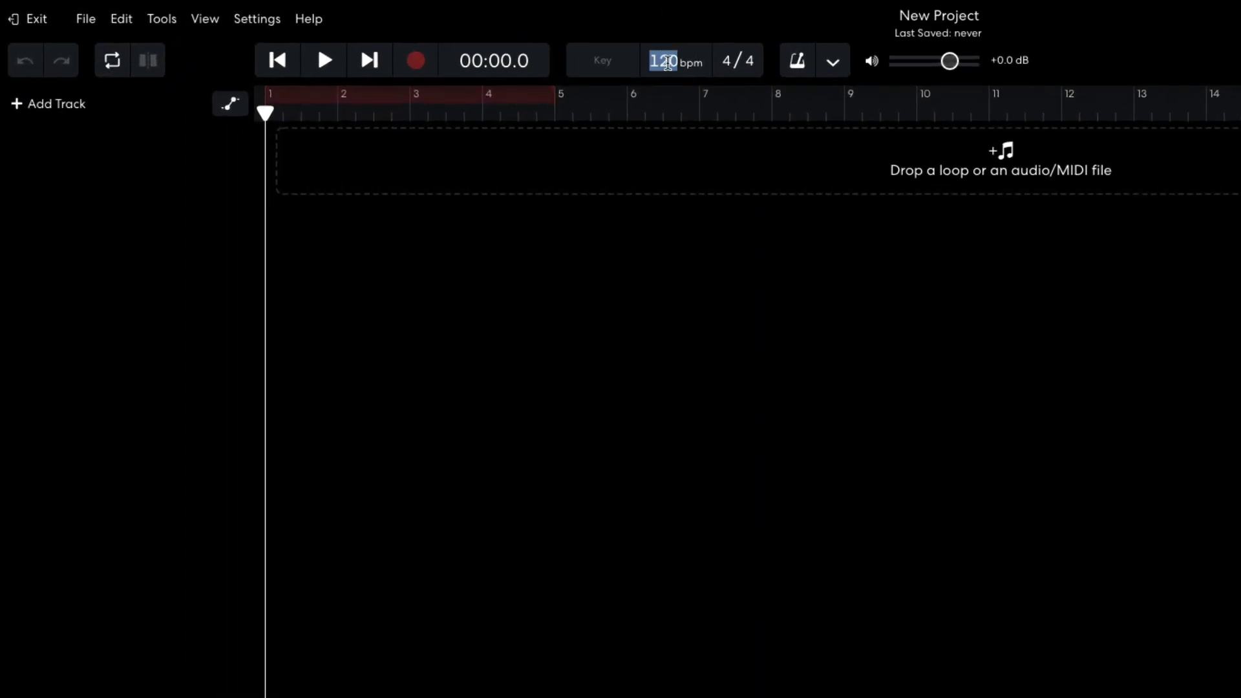
text(135)
click(589, 68)
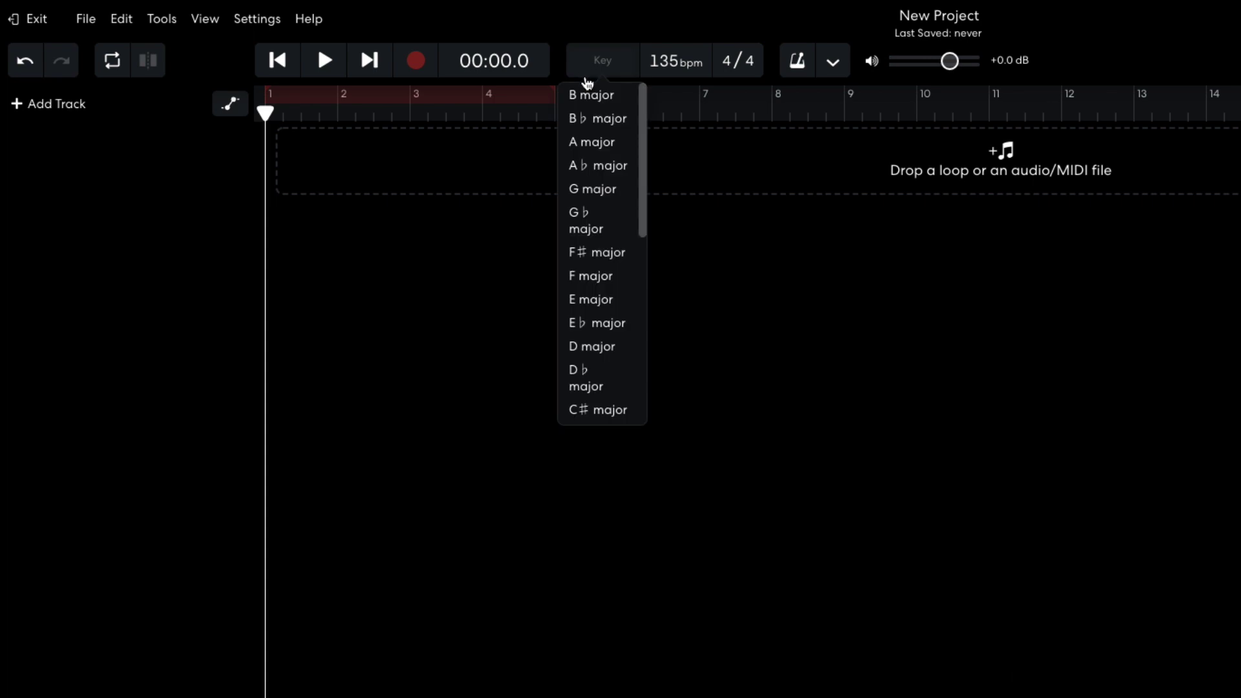
click(598, 166)
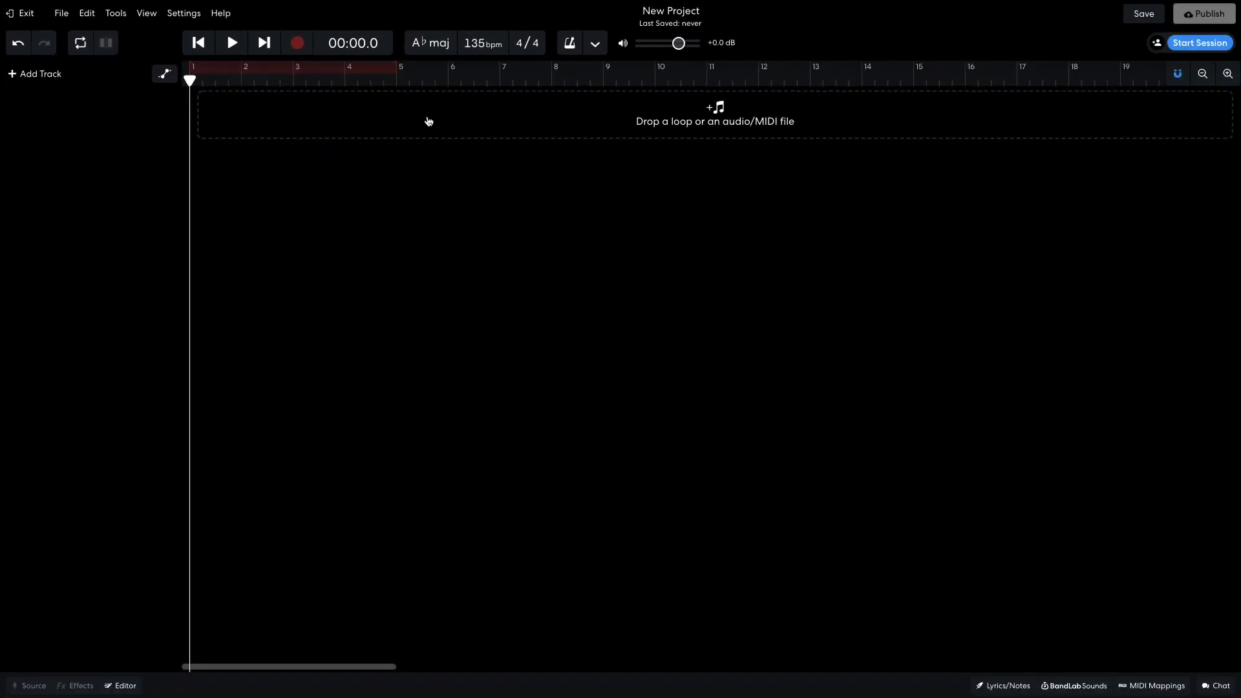
Add a MIDI instrument track and load the 909 drum sounds as its instrument.
click(45, 75)
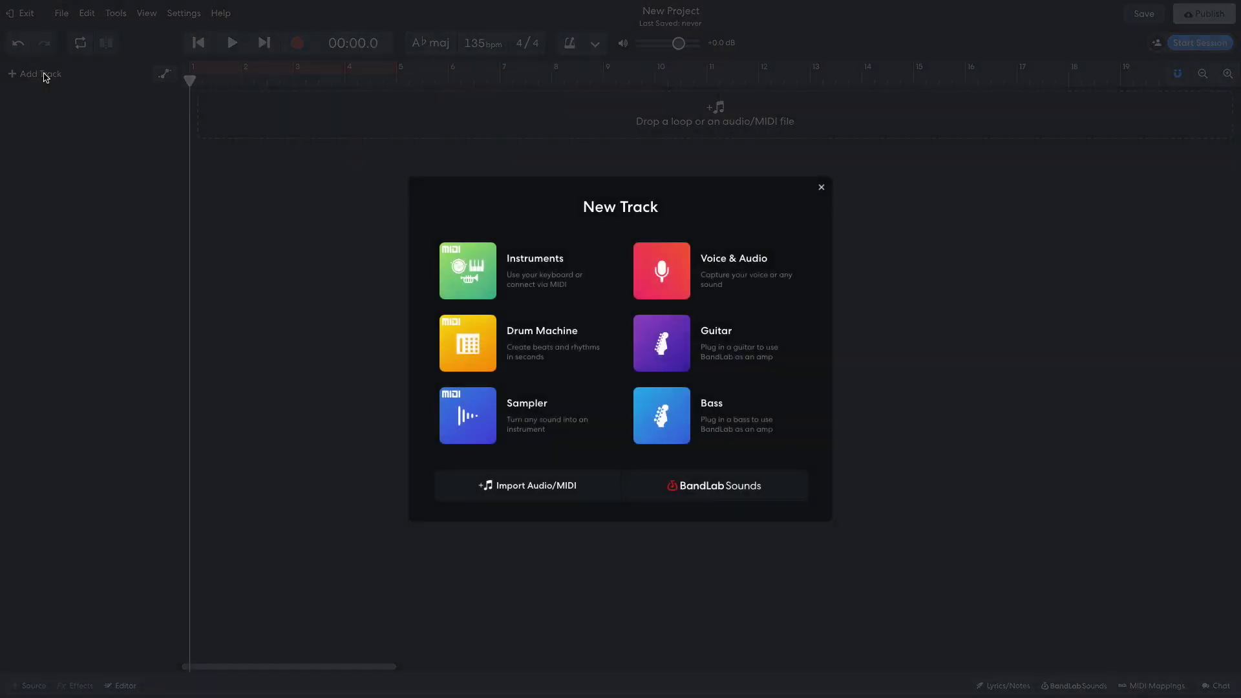
click(463, 264)
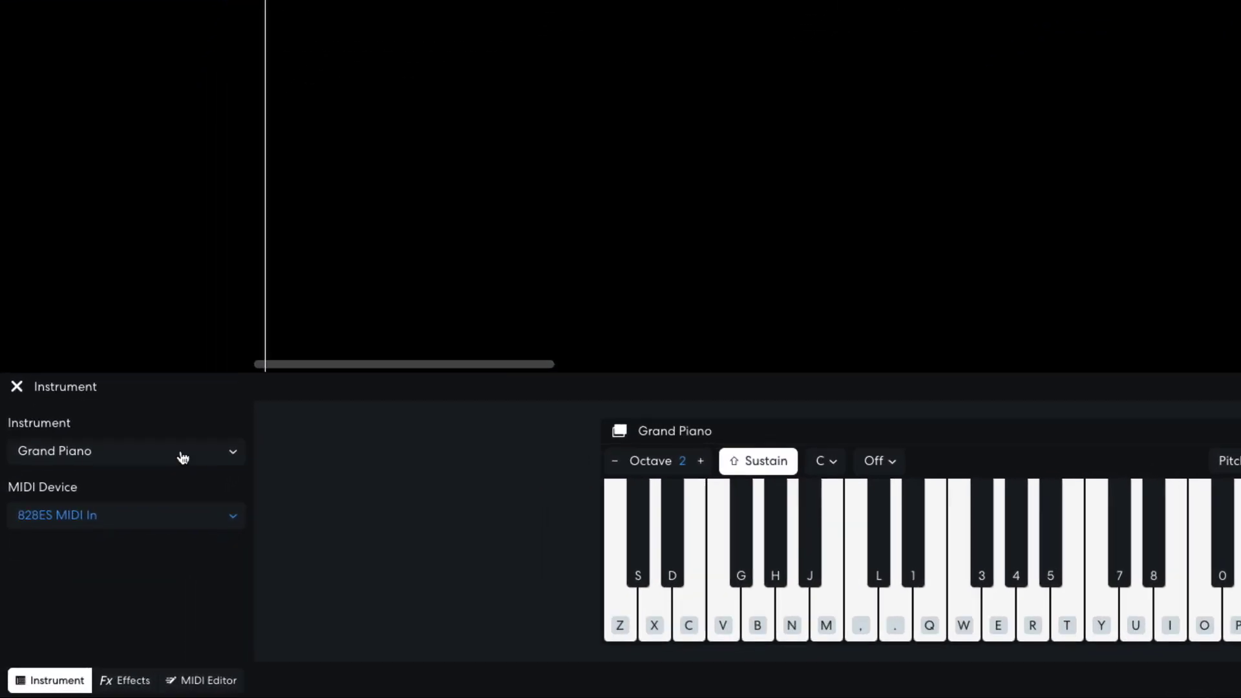
click(183, 457)
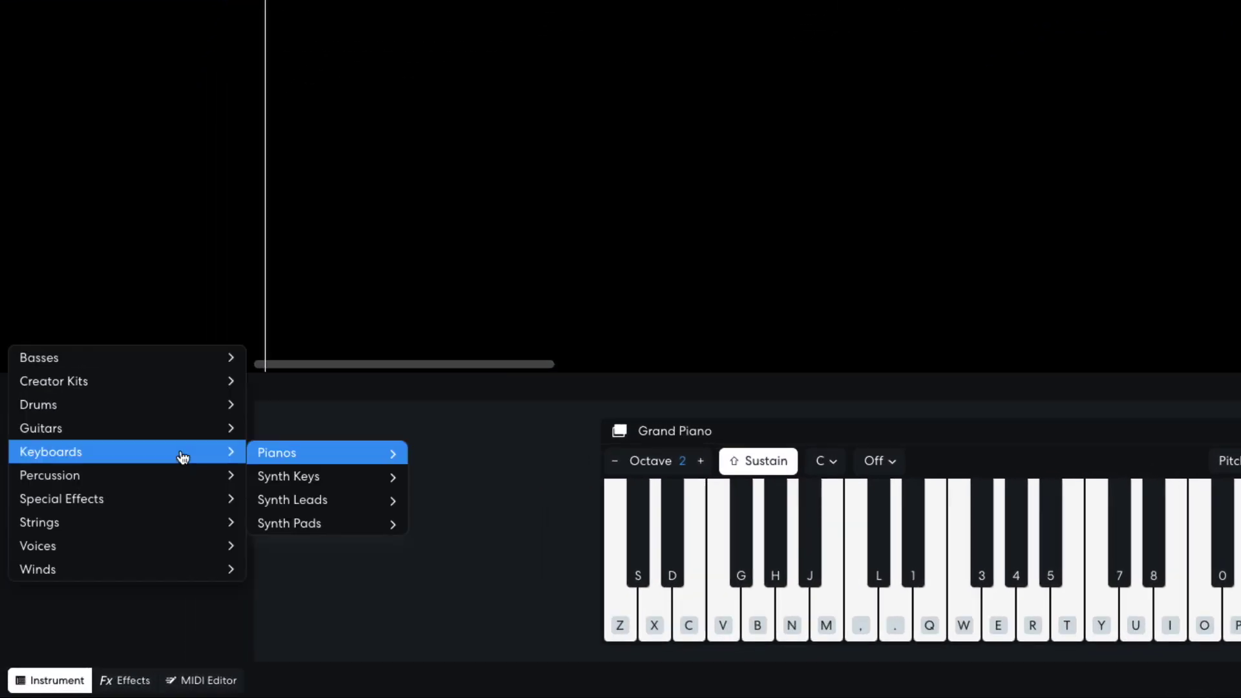
mouse_move(189, 406)
mouse_move(301, 431)
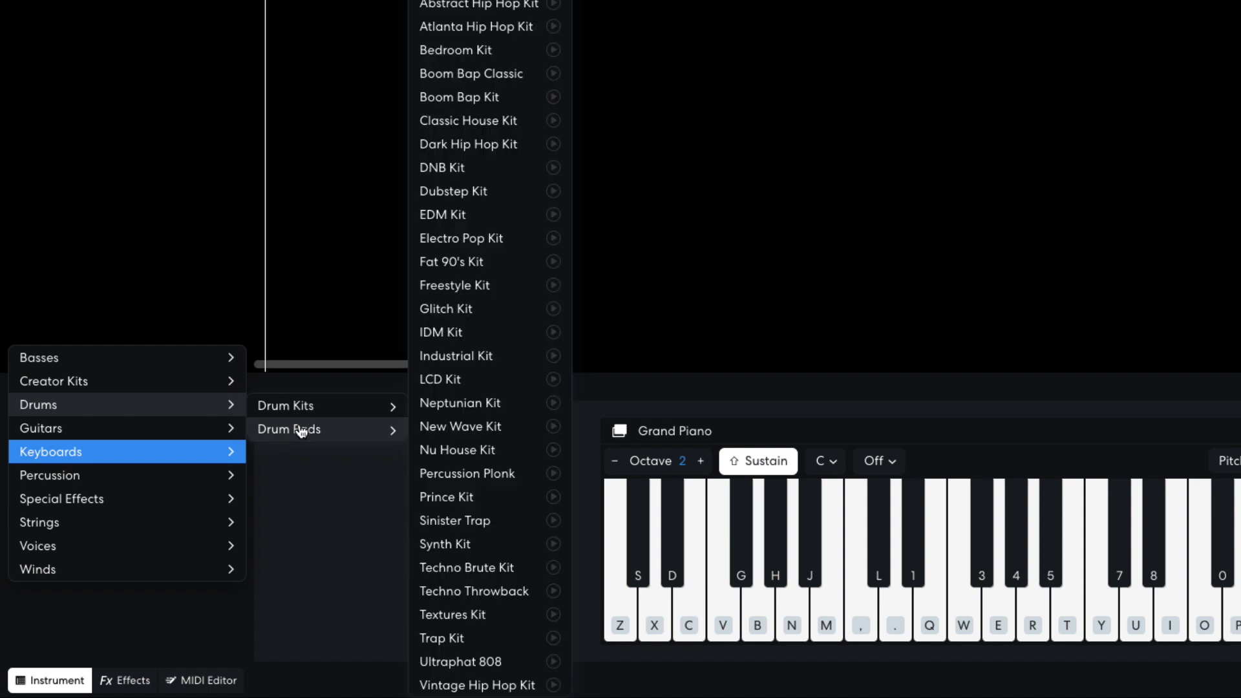
click(482, 122)
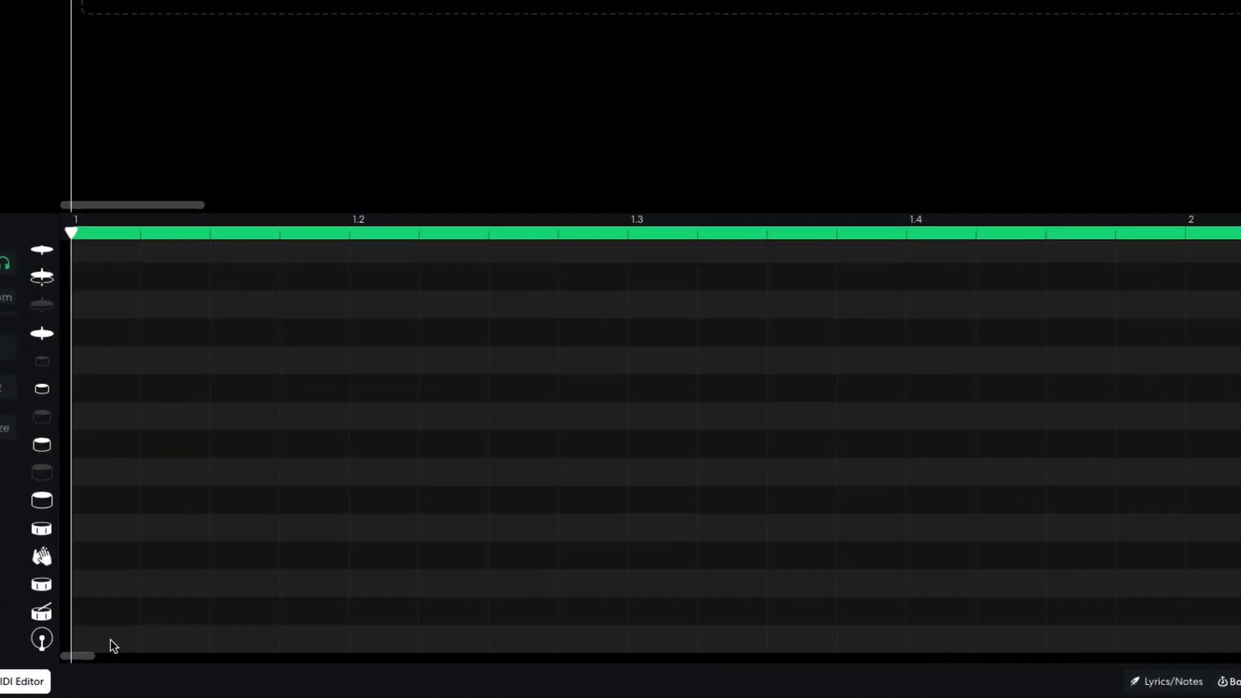
Place eighth-note kicks on all four beats of bar 1 and claps on beats 2 and 4.
drag(196, 655, 294, 653)
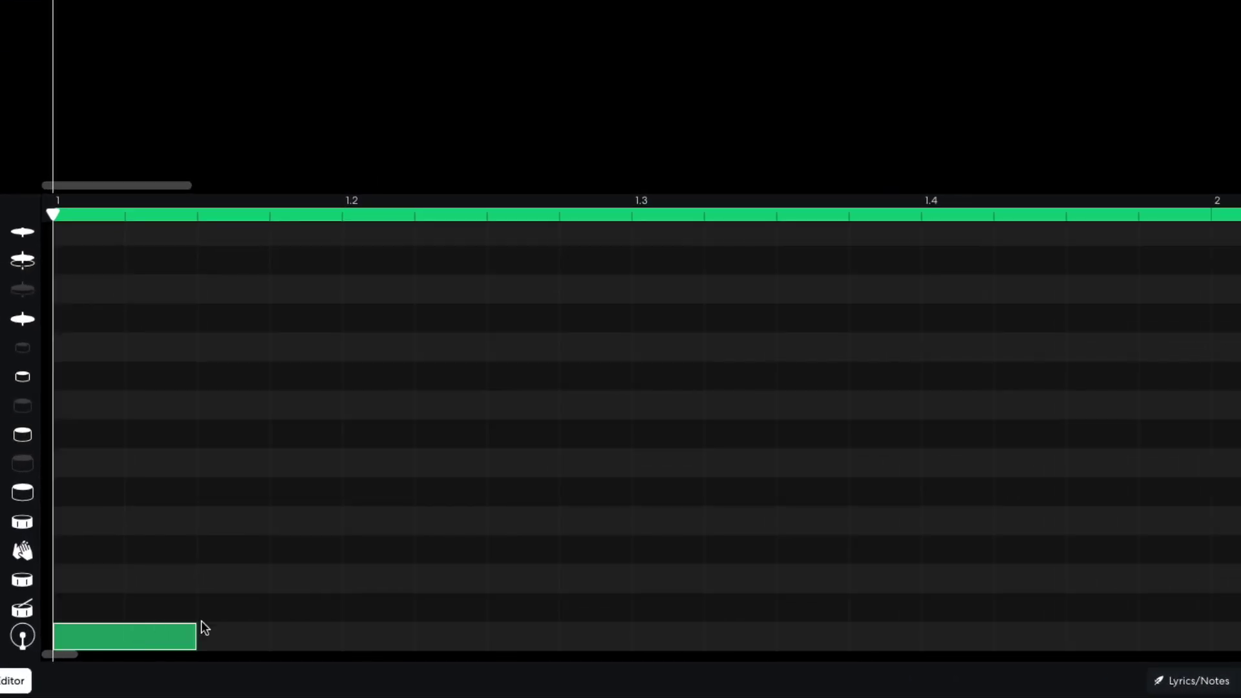
click(373, 635)
click(661, 635)
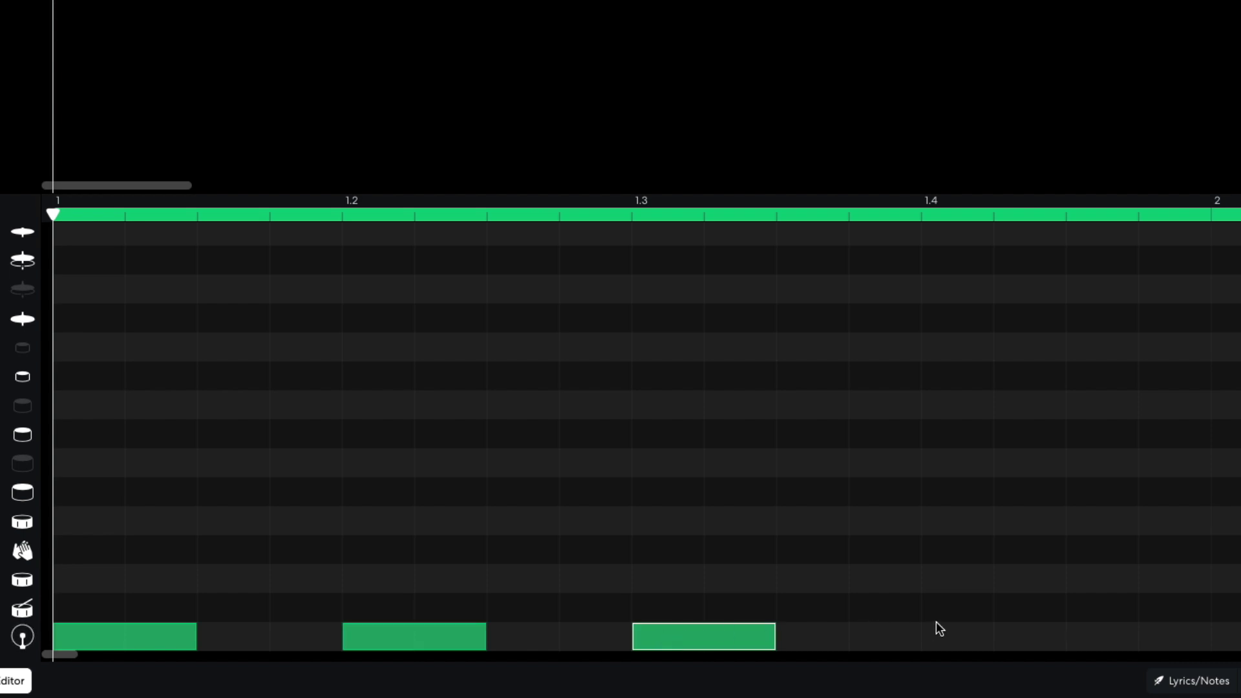
click(960, 637)
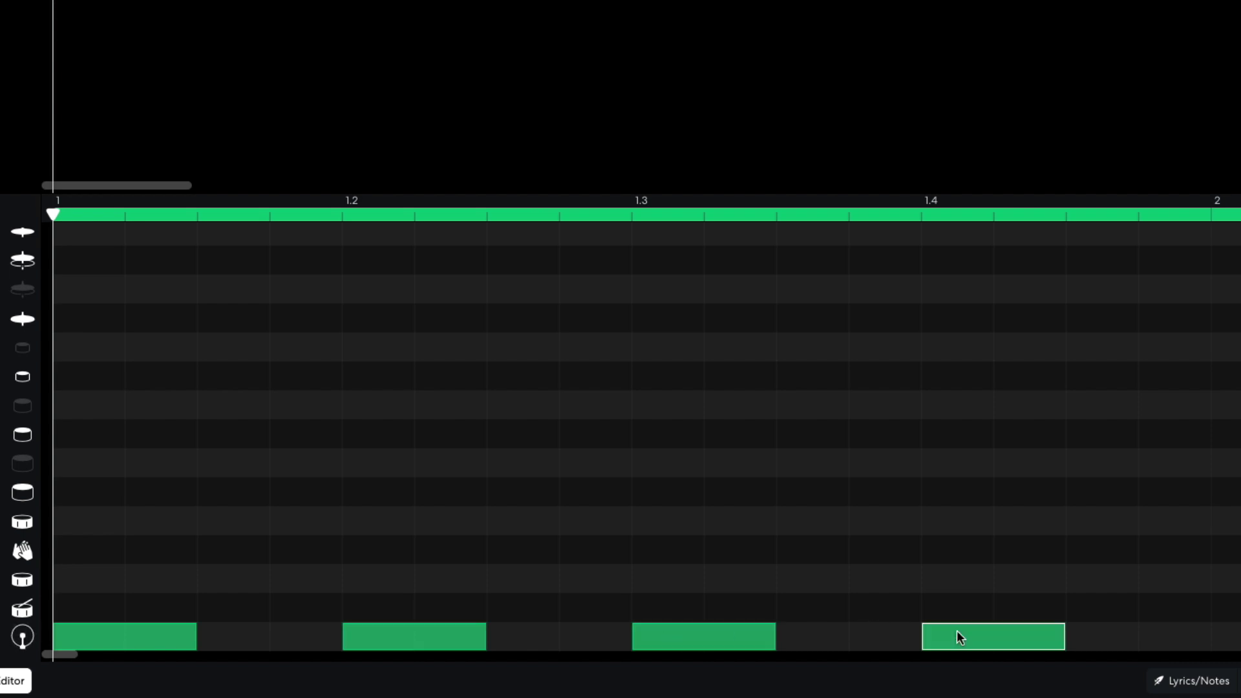
click(383, 552)
click(945, 554)
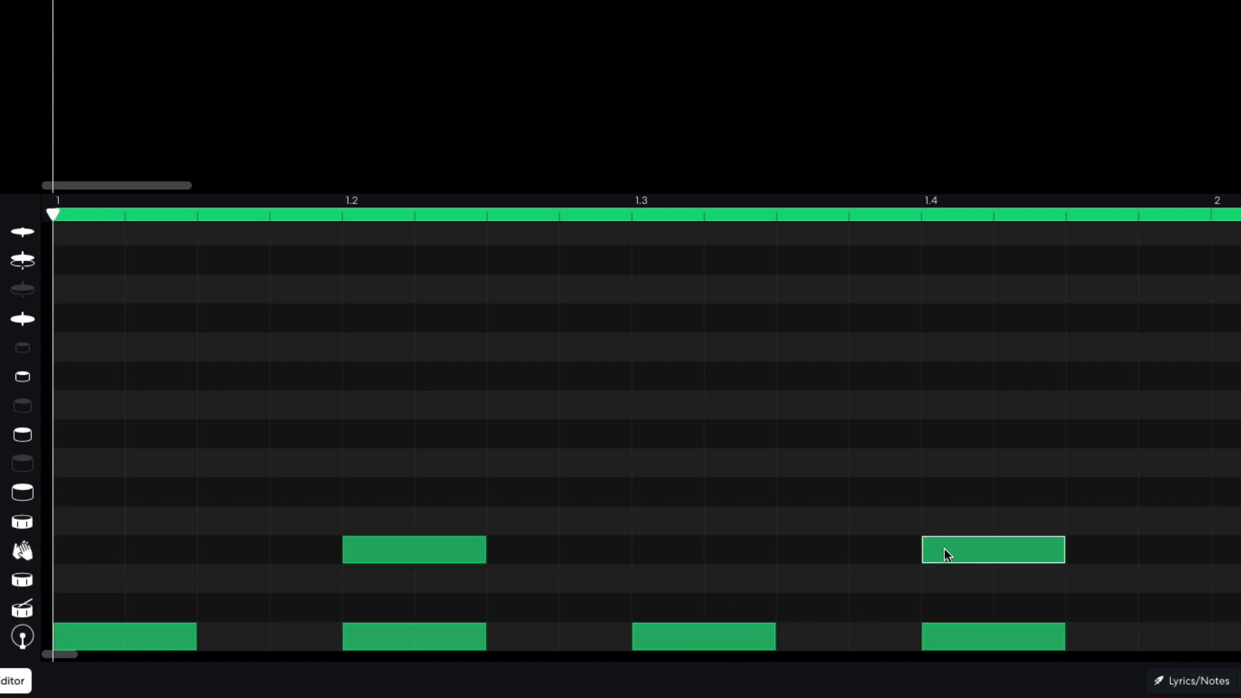
Add eighth-note hi-hats on the four off-beats of bar 1 and play the pattern back.
click(234, 265)
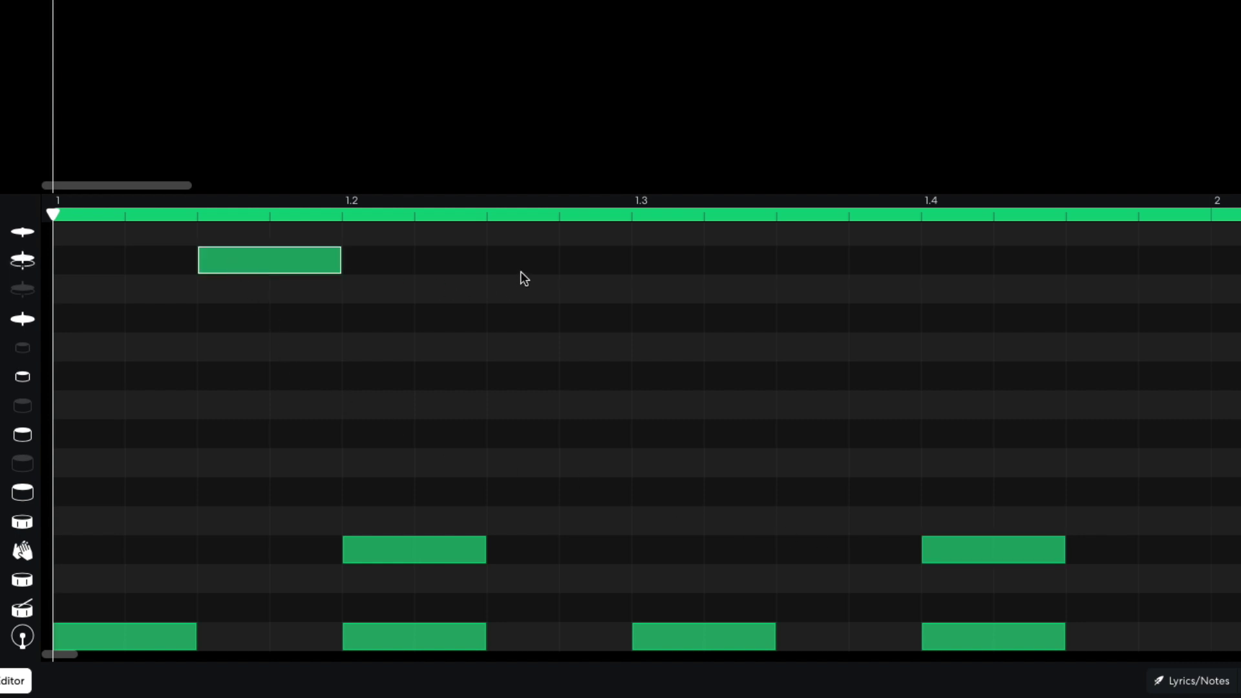
click(569, 270)
click(878, 271)
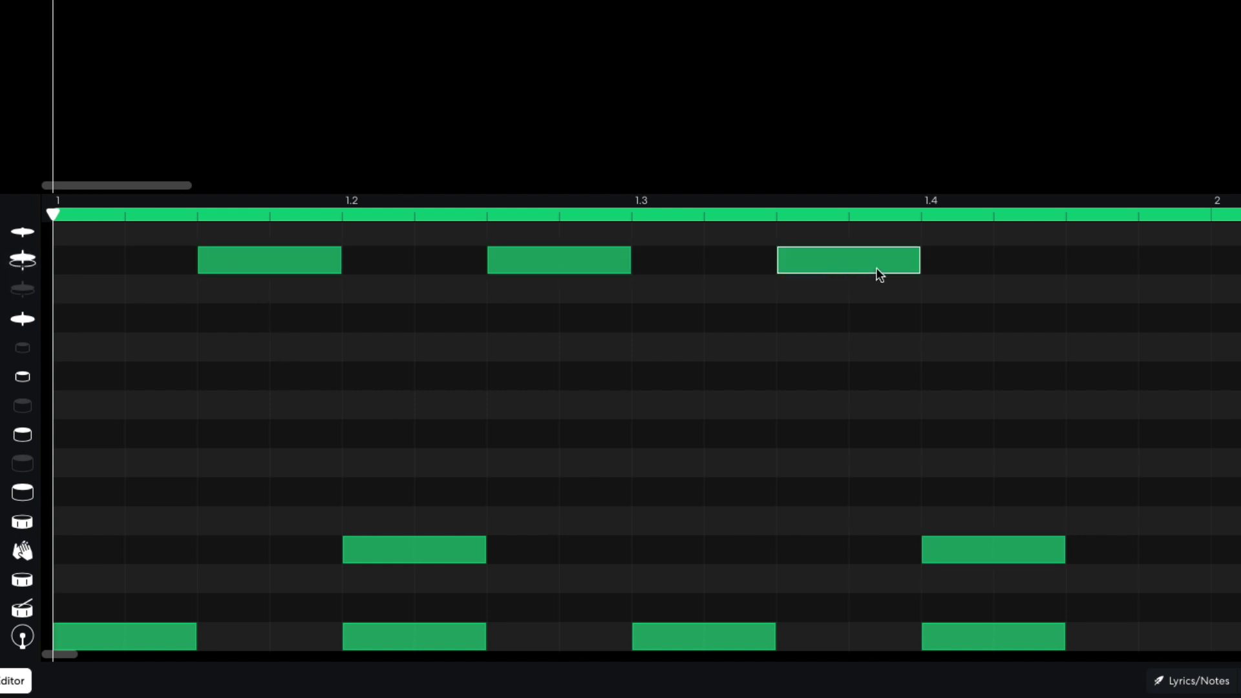
click(1105, 269)
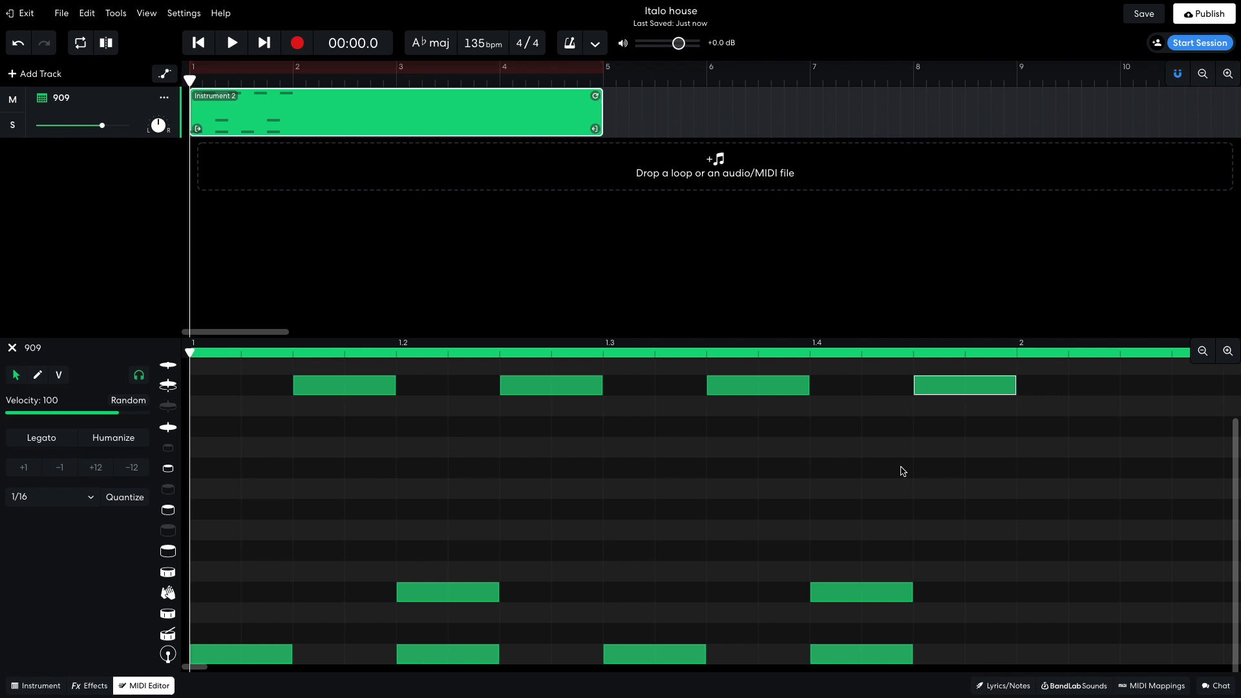
key(space)
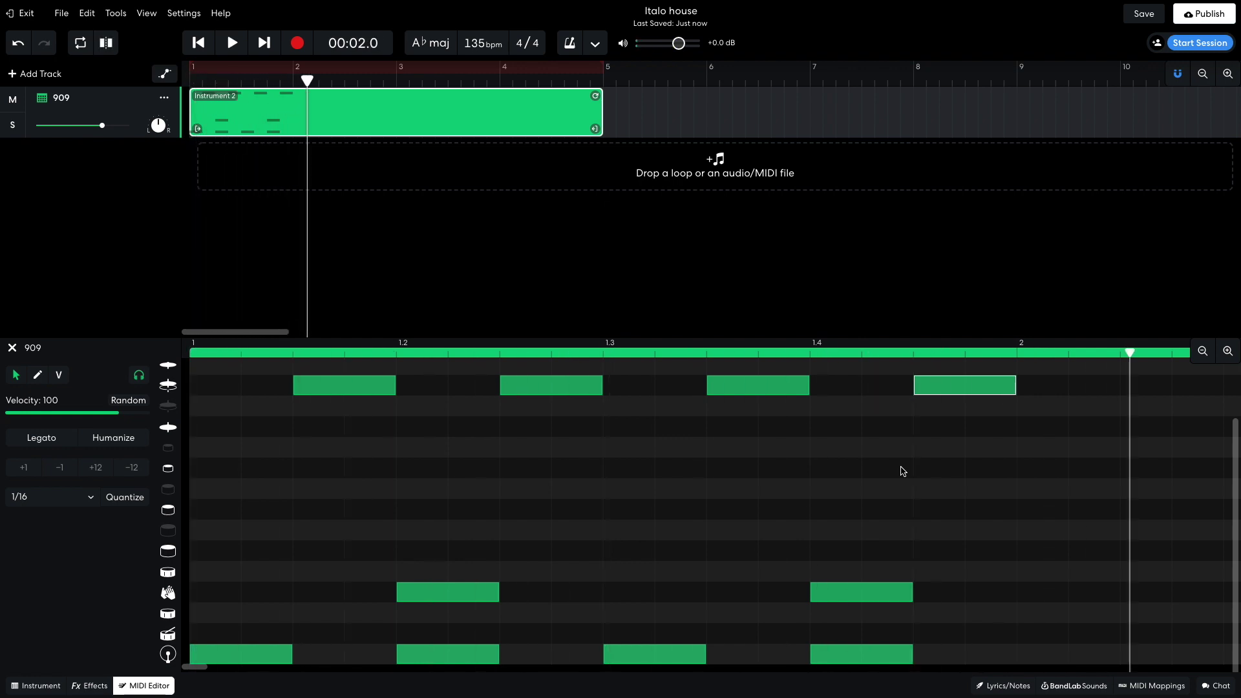
key(space)
Set the grid size to 1/32 and add a 1/32 cymbal note just before the off-beat of beat 3 in bar 1.
click(477, 483)
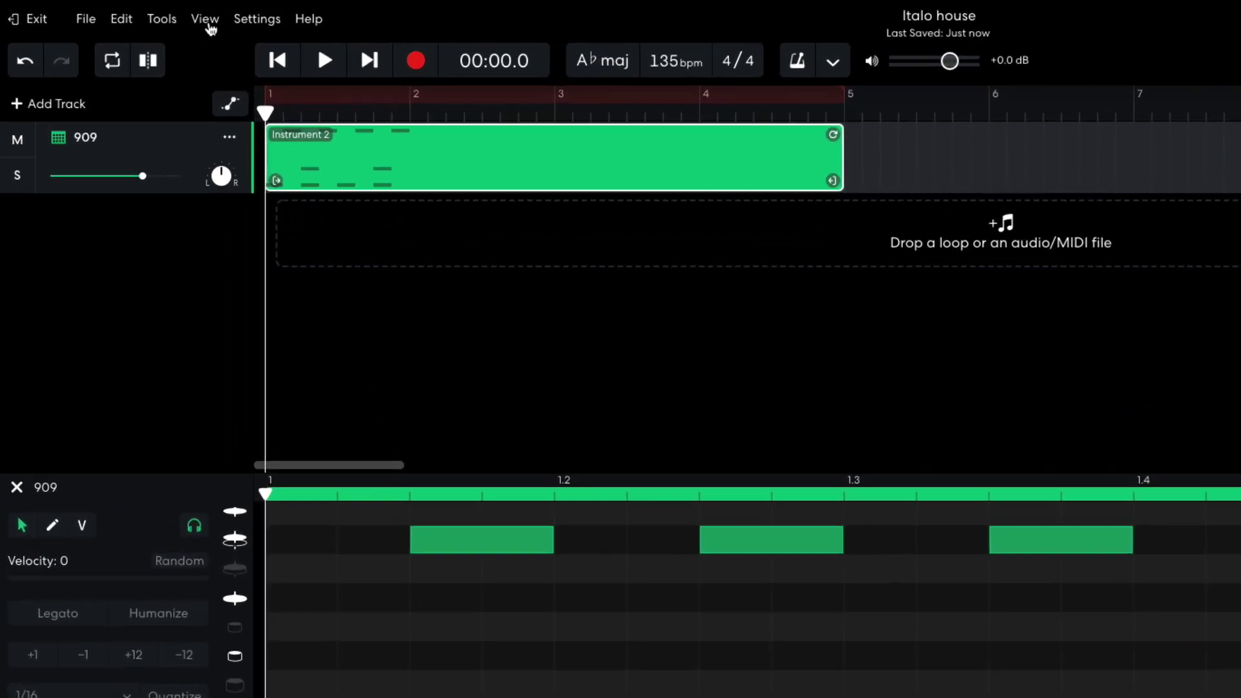
click(147, 13)
mouse_move(308, 43)
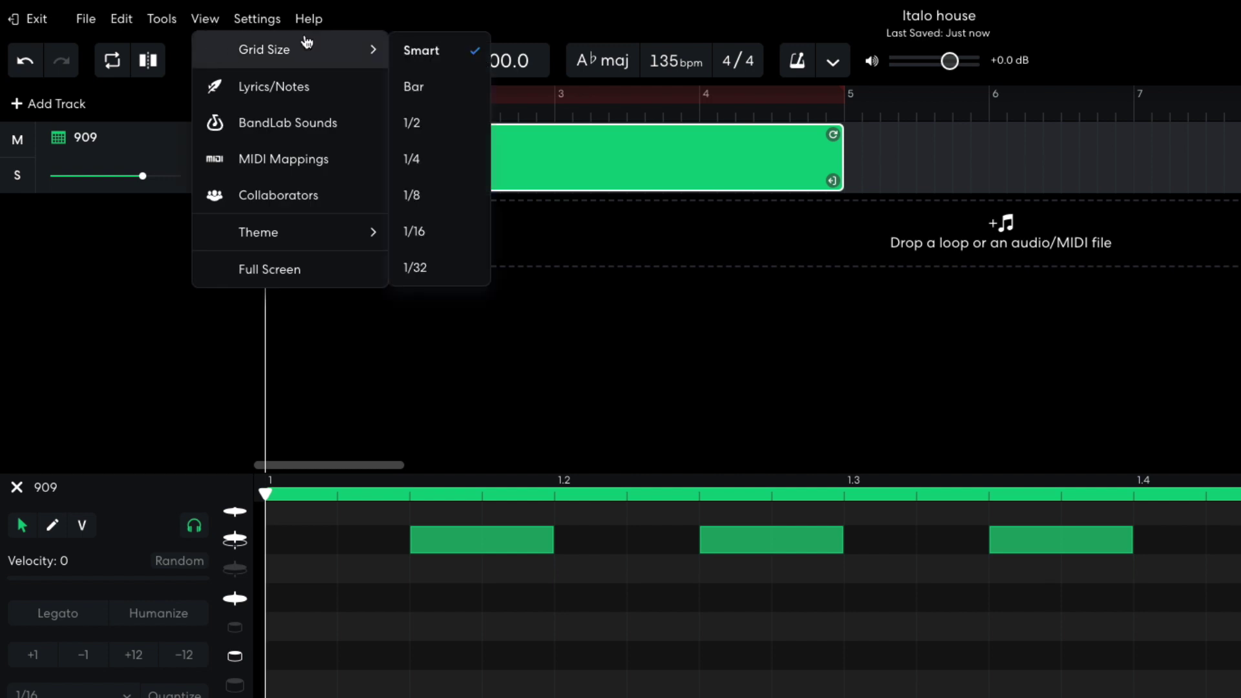
click(417, 267)
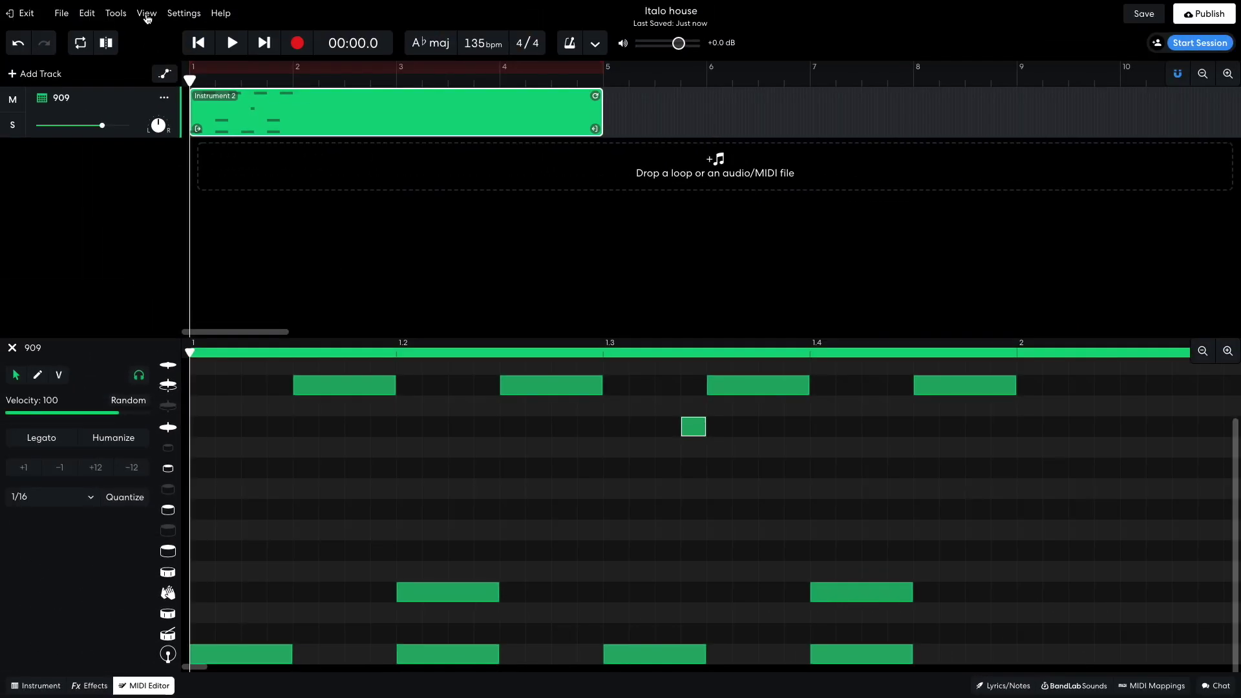
Set the grid size back to Smart and play back the drum pattern.
click(147, 14)
click(291, 35)
key(space)
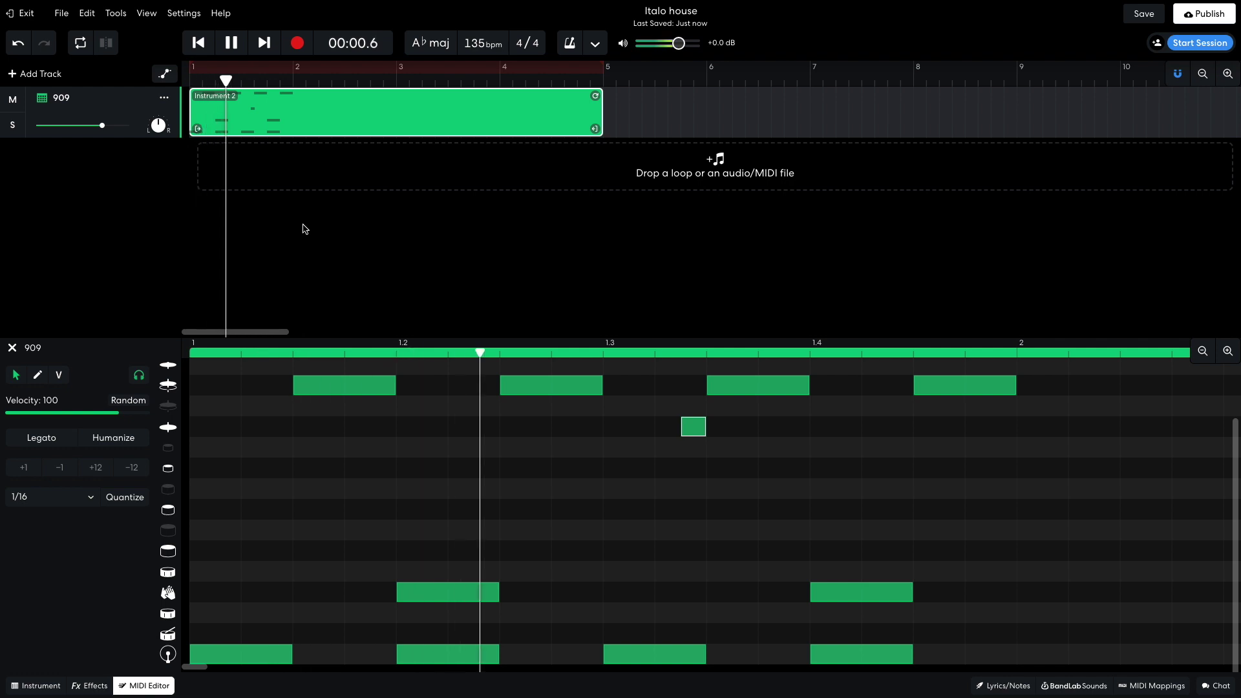
key(space)
Repeat the one-bar drum pattern across bars 2 to 4, play the result and close the note editor.
scroll(536, 422, down, 3)
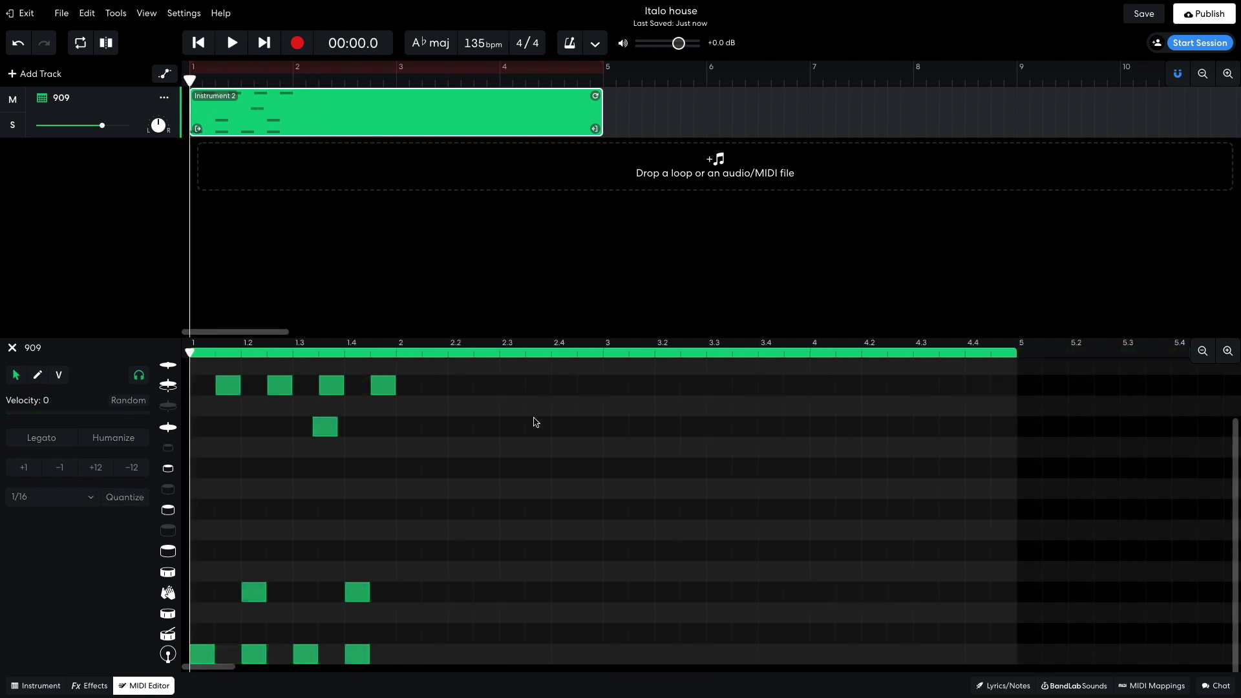
drag(444, 383, 823, 665)
key(space)
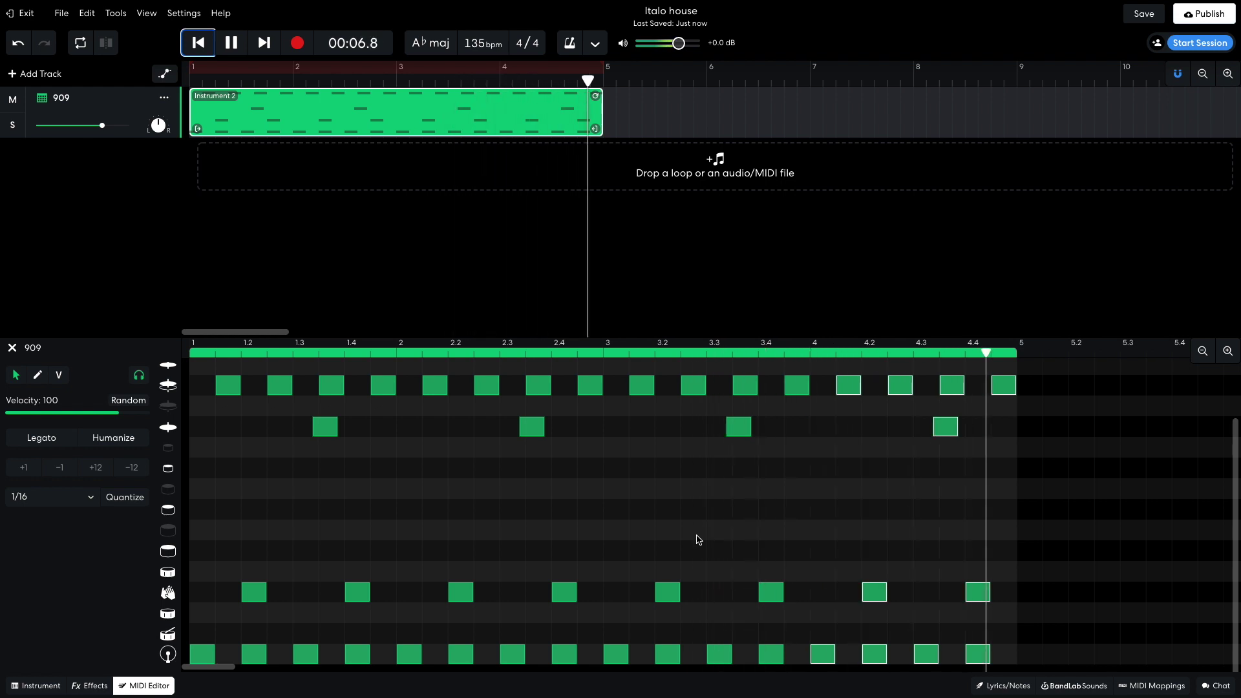
key(space)
key(Escape)
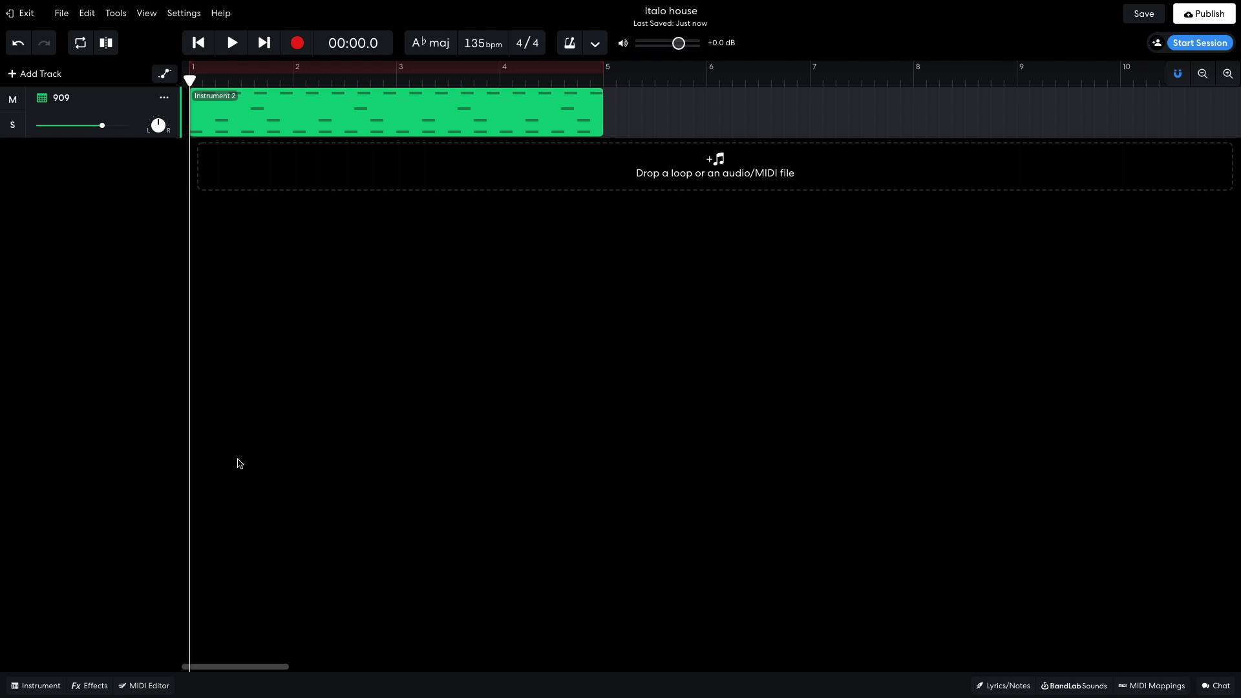
Add the BL 1176 compressor from the Dynamics effects to the 909 track and lower the track volume to -2.1 dB.
click(90, 686)
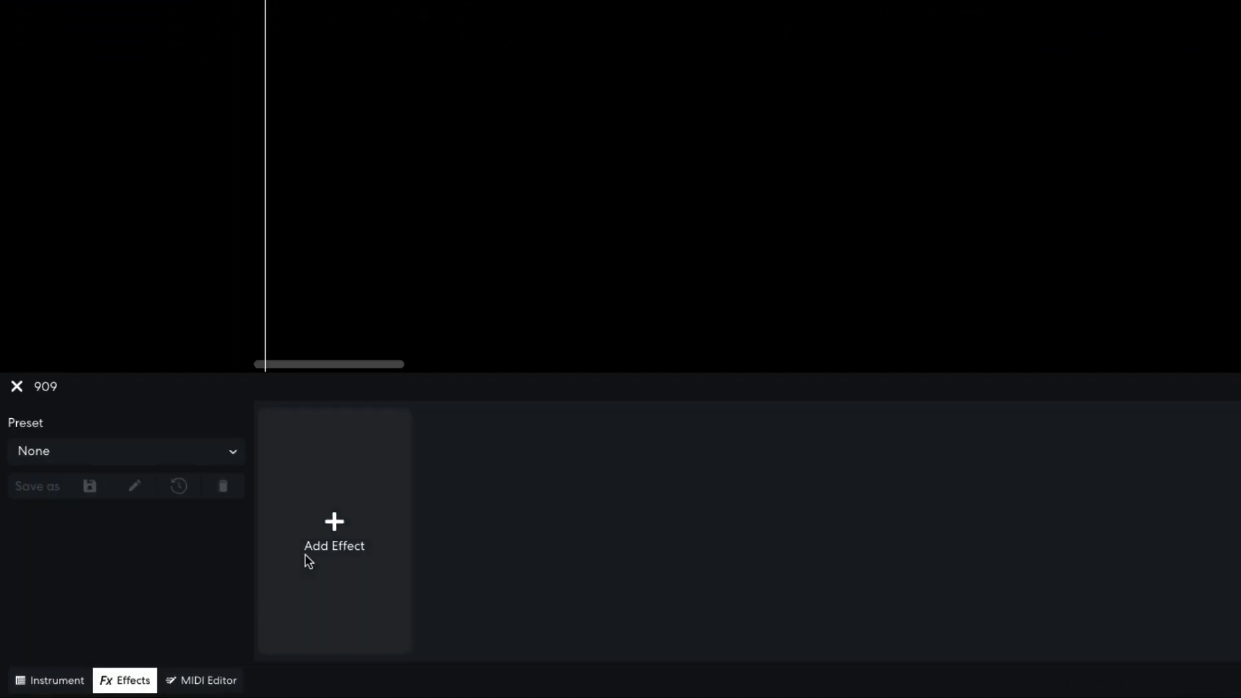
click(306, 555)
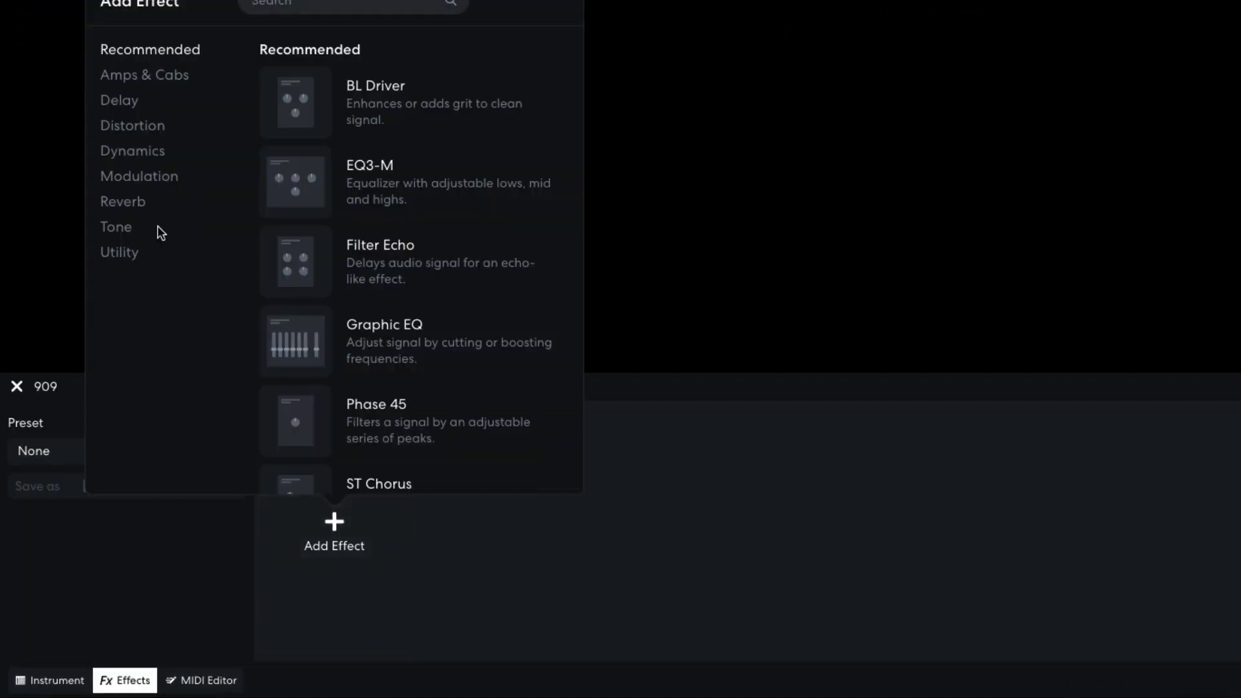
click(152, 153)
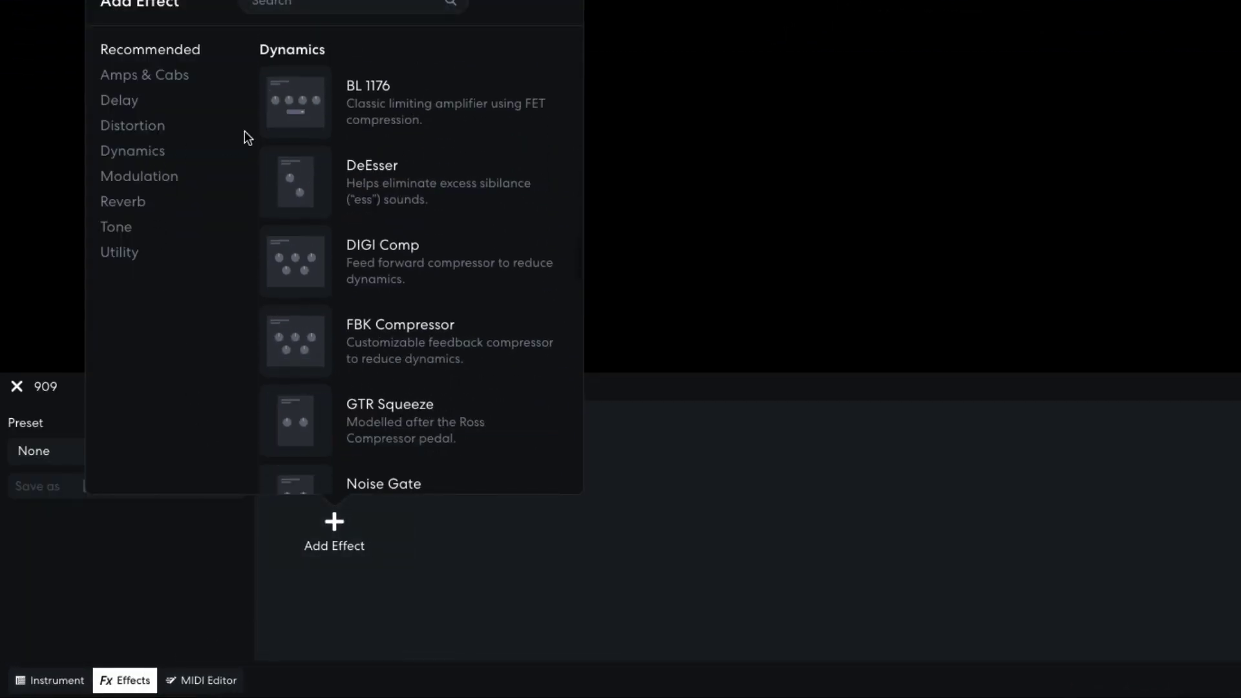
click(288, 113)
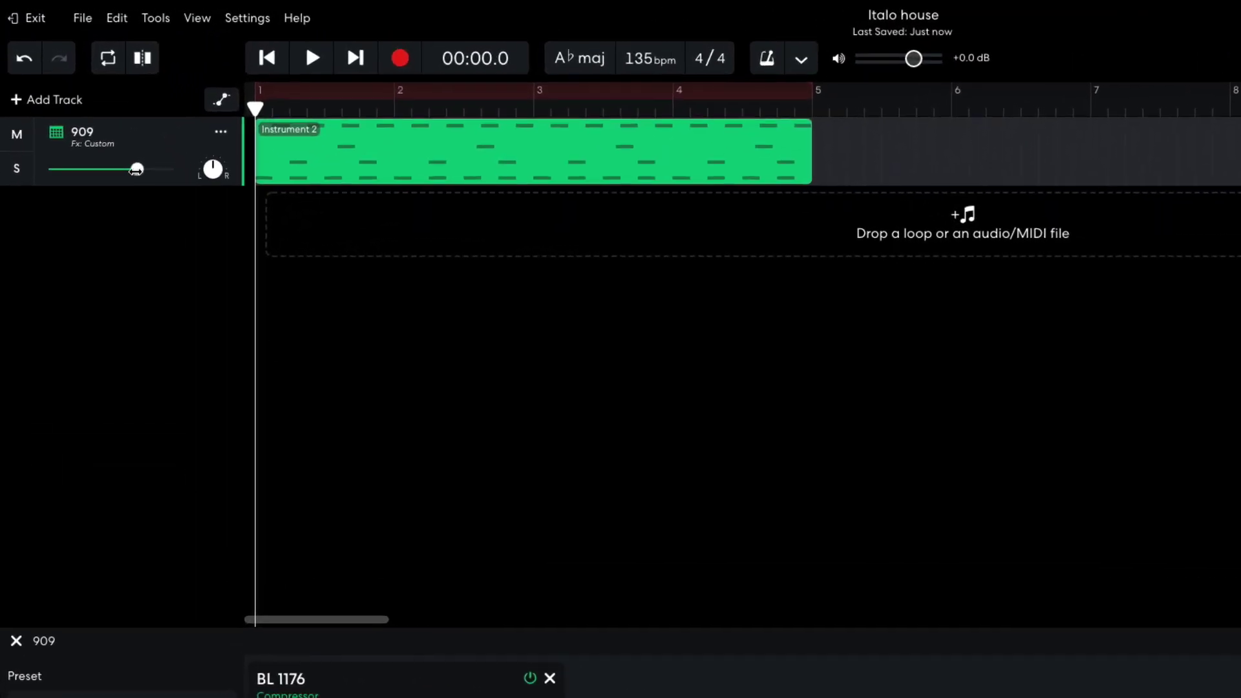
drag(135, 170, 125, 169)
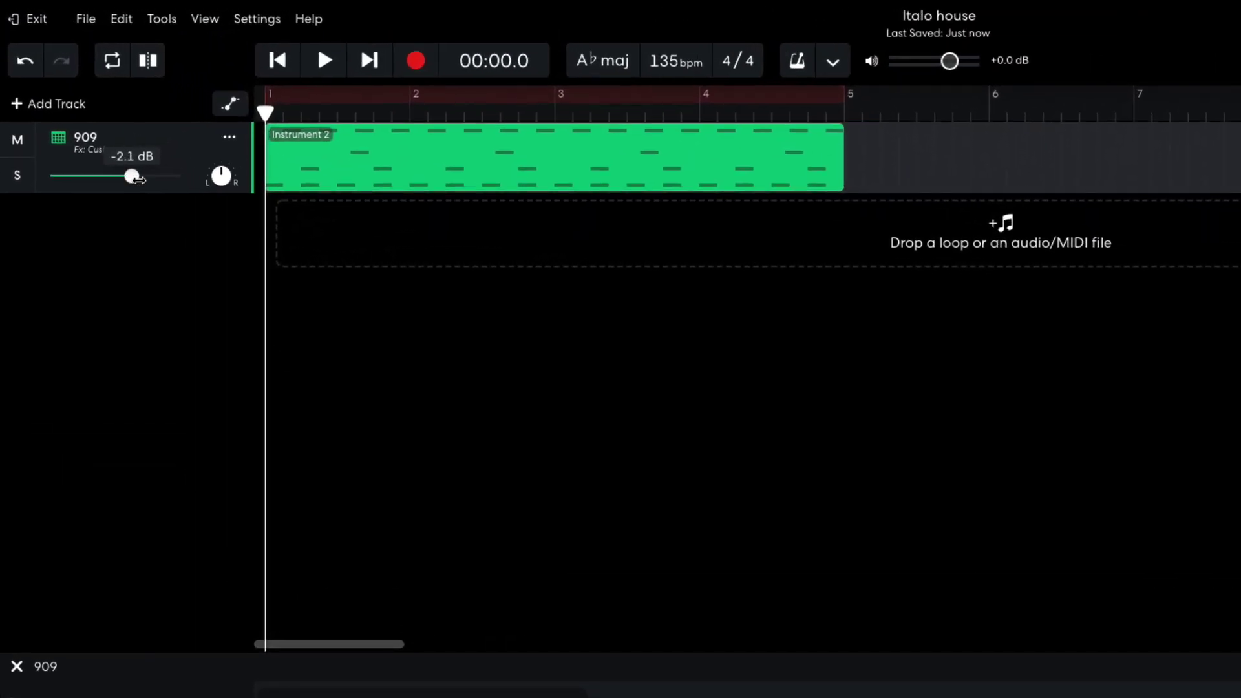
key(space)
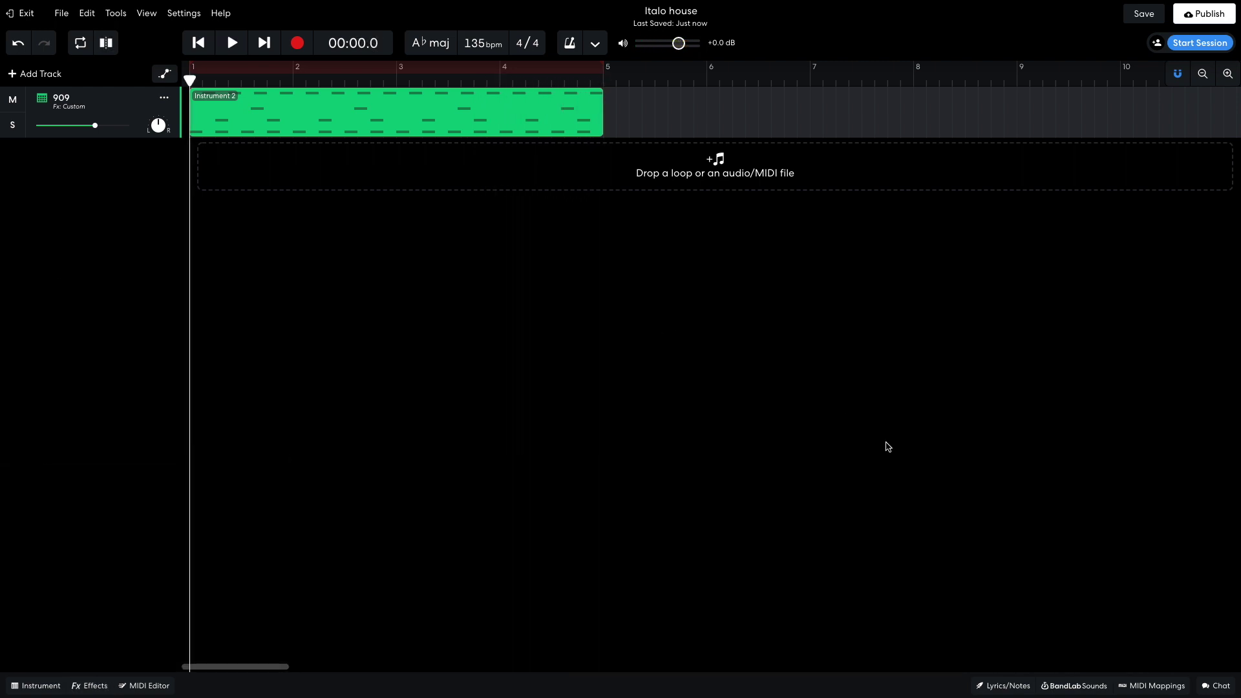
Search the BandLab Sounds loops for "shaker".
click(1075, 685)
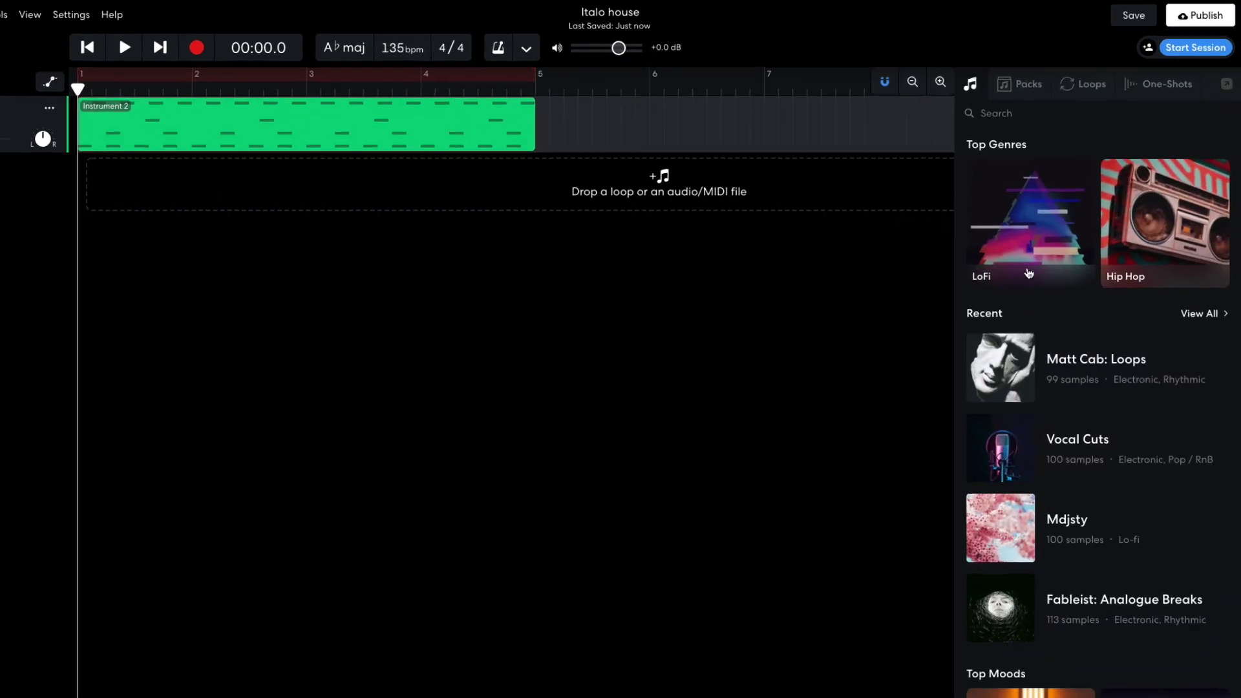
click(1102, 79)
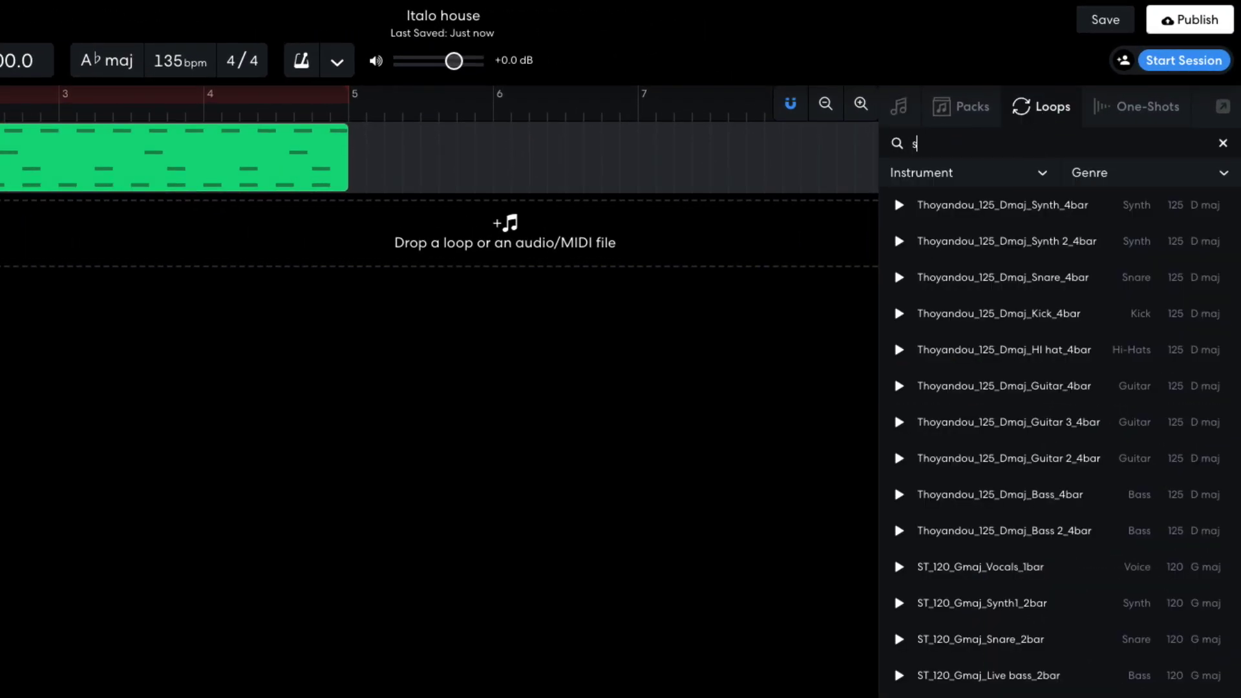
text(shaker)
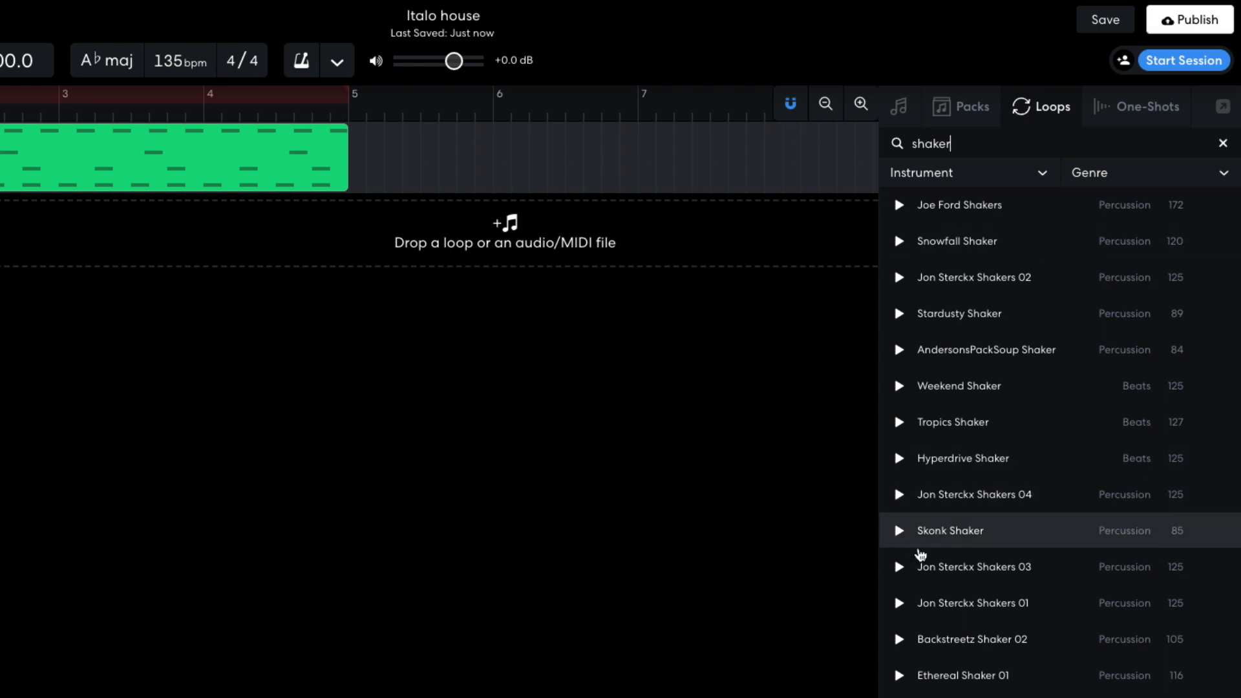
Preview the Jon Sterckx Shakers 01 loop and place it on a new track starting at bar 1.
click(899, 606)
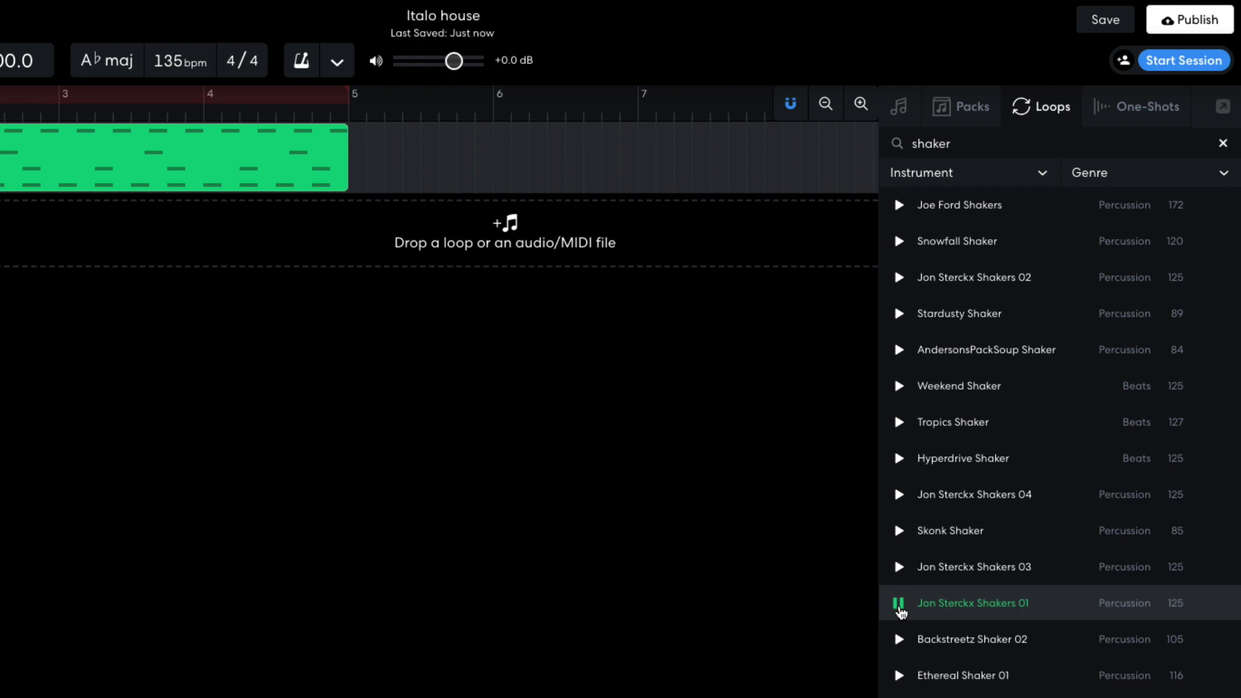
drag(933, 602, 0, 245)
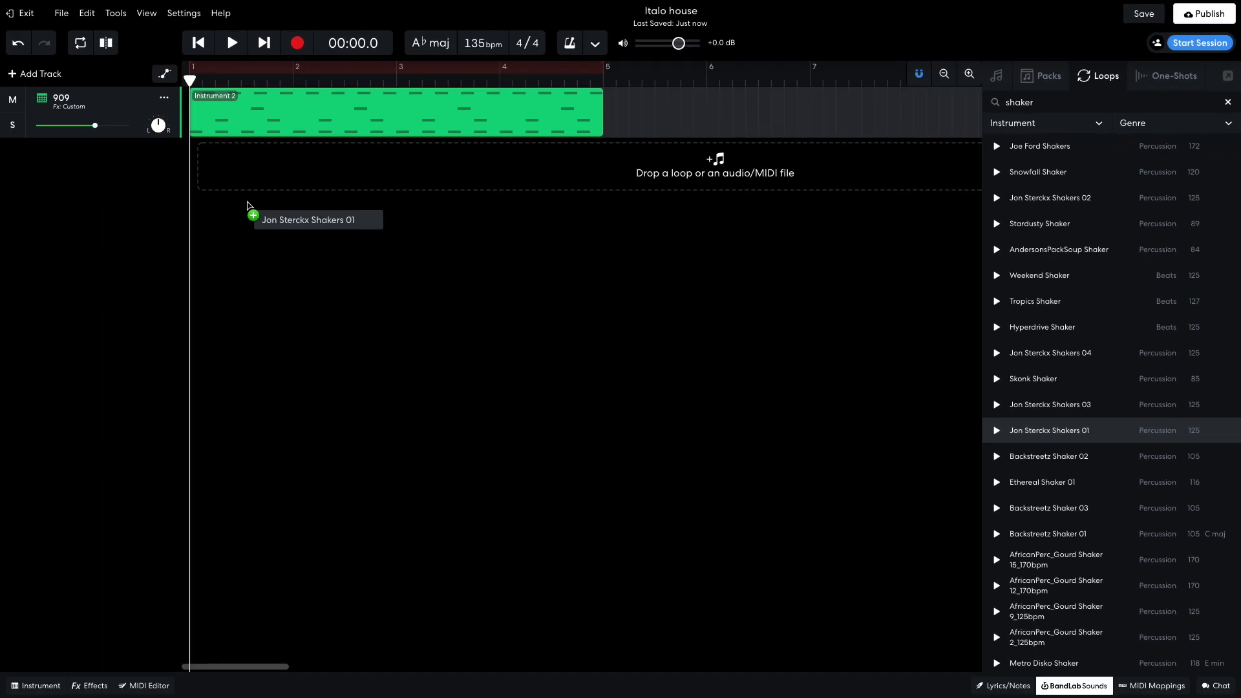
drag(239, 175, 243, 165)
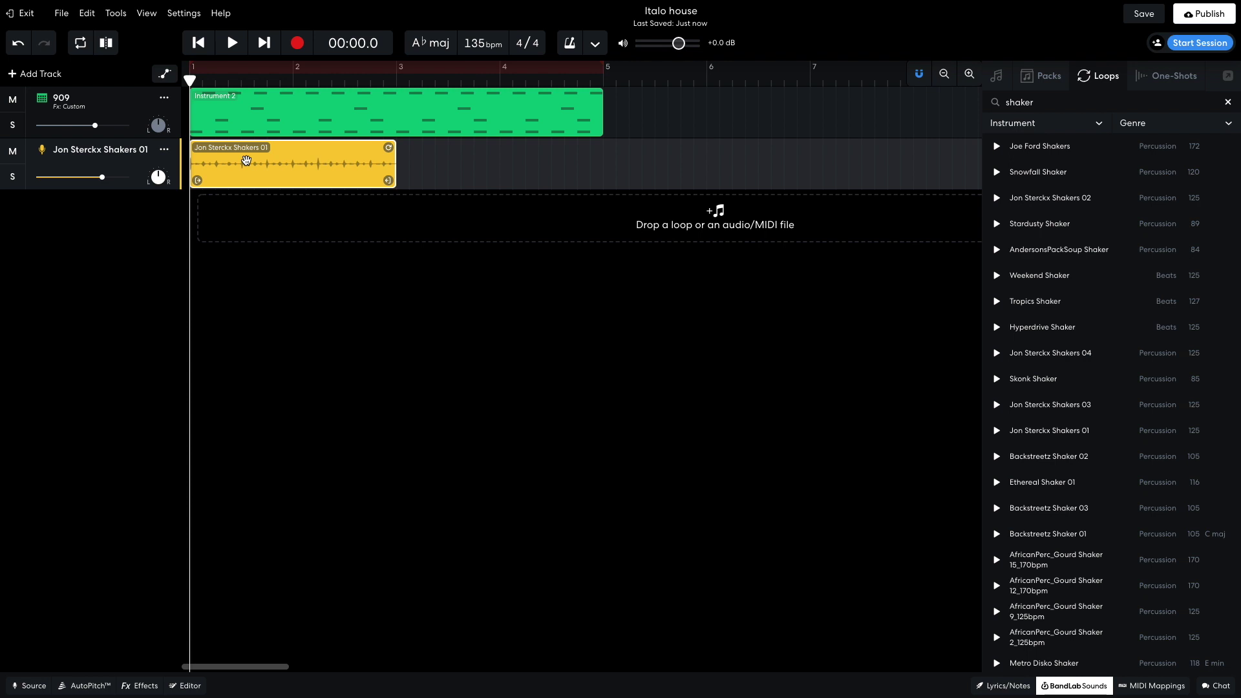
Loop the shaker clip to the end of bar 4, lower the shaker track's volume and play the result.
drag(387, 148, 592, 117)
click(589, 117)
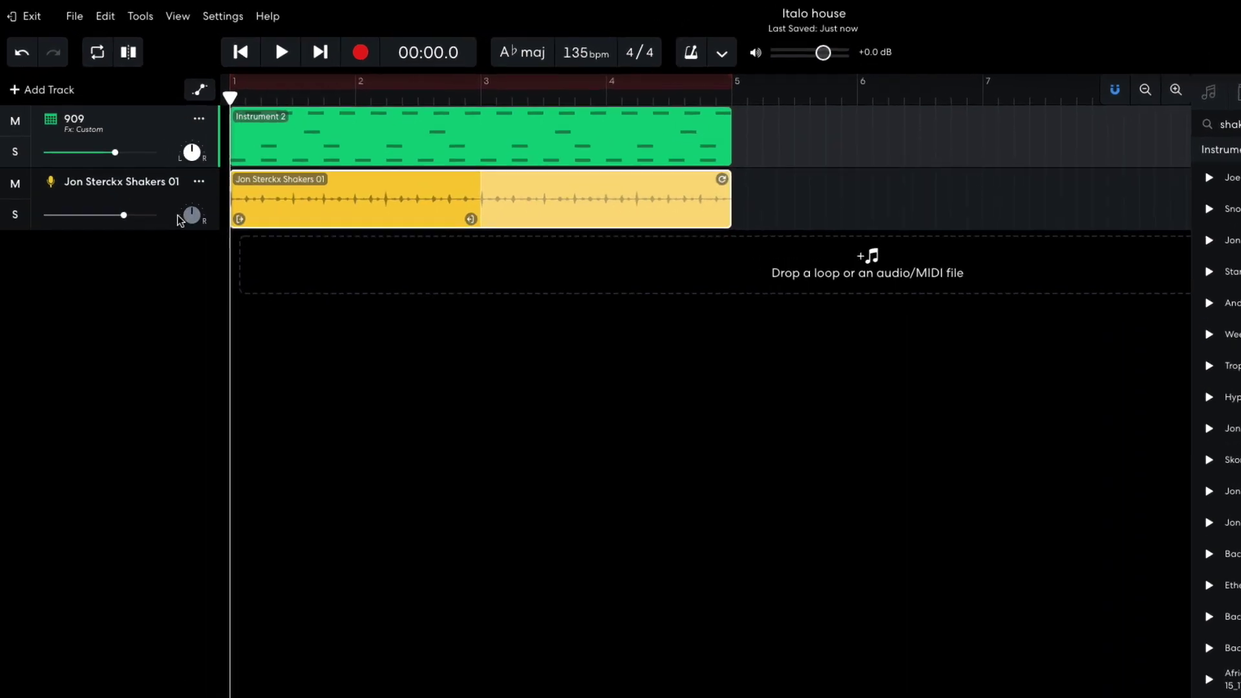
drag(102, 176, 80, 176)
drag(112, 248, 93, 248)
key(space)
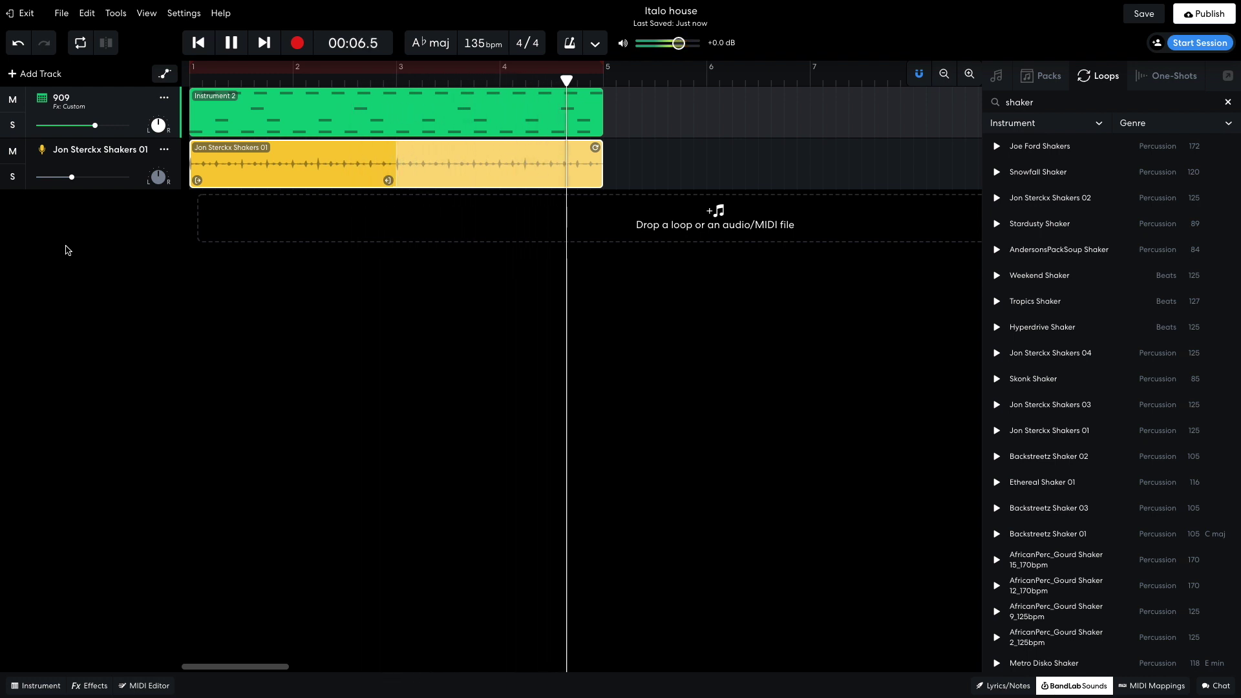
key(space)
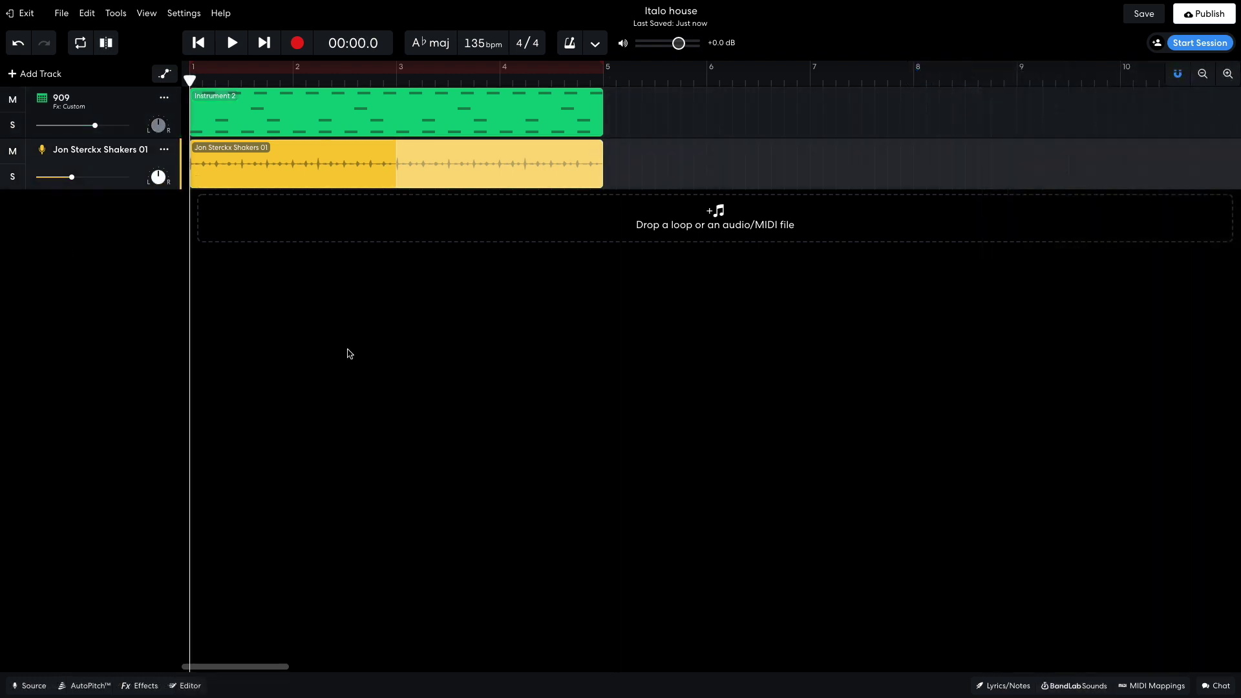
Add an instrument track for the piano, open its instrument settings and play the four-bar chord part.
click(42, 75)
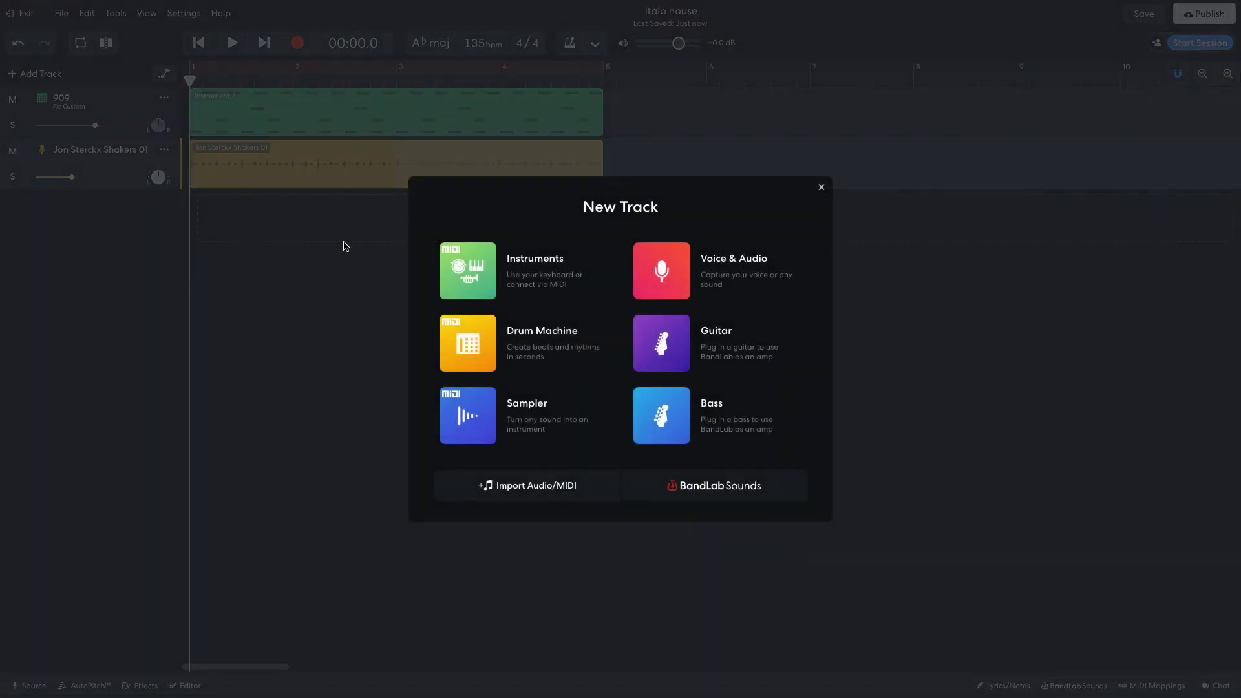
click(447, 268)
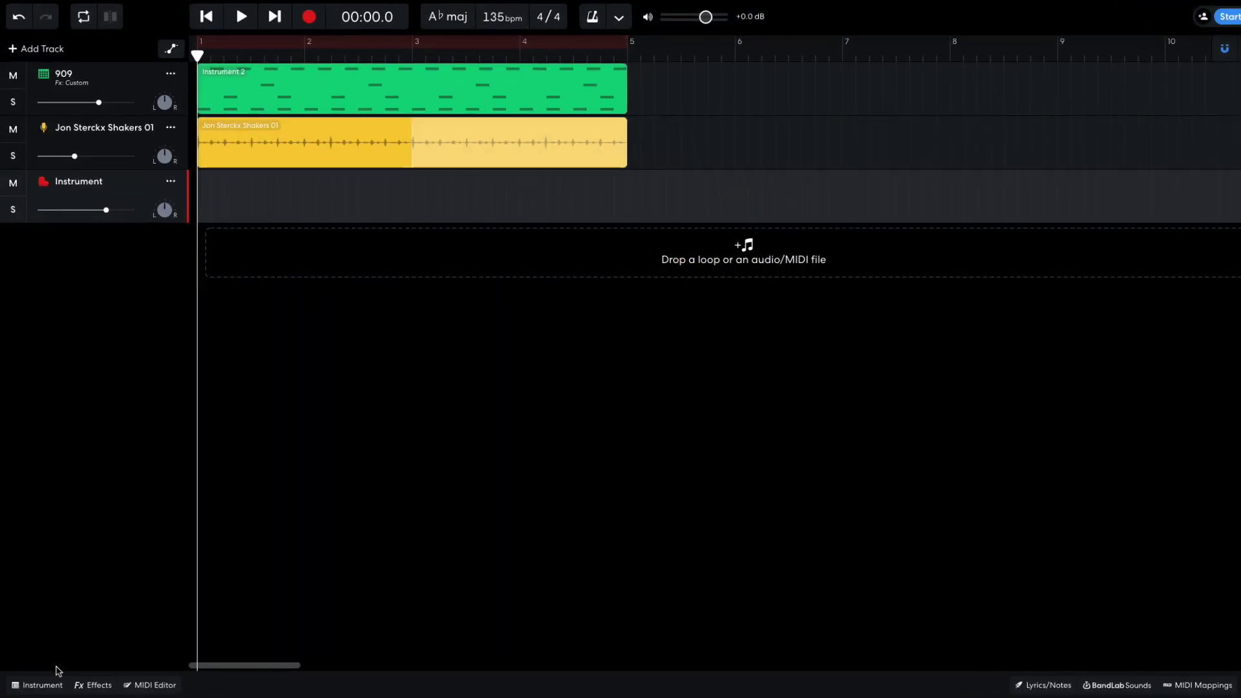
click(40, 684)
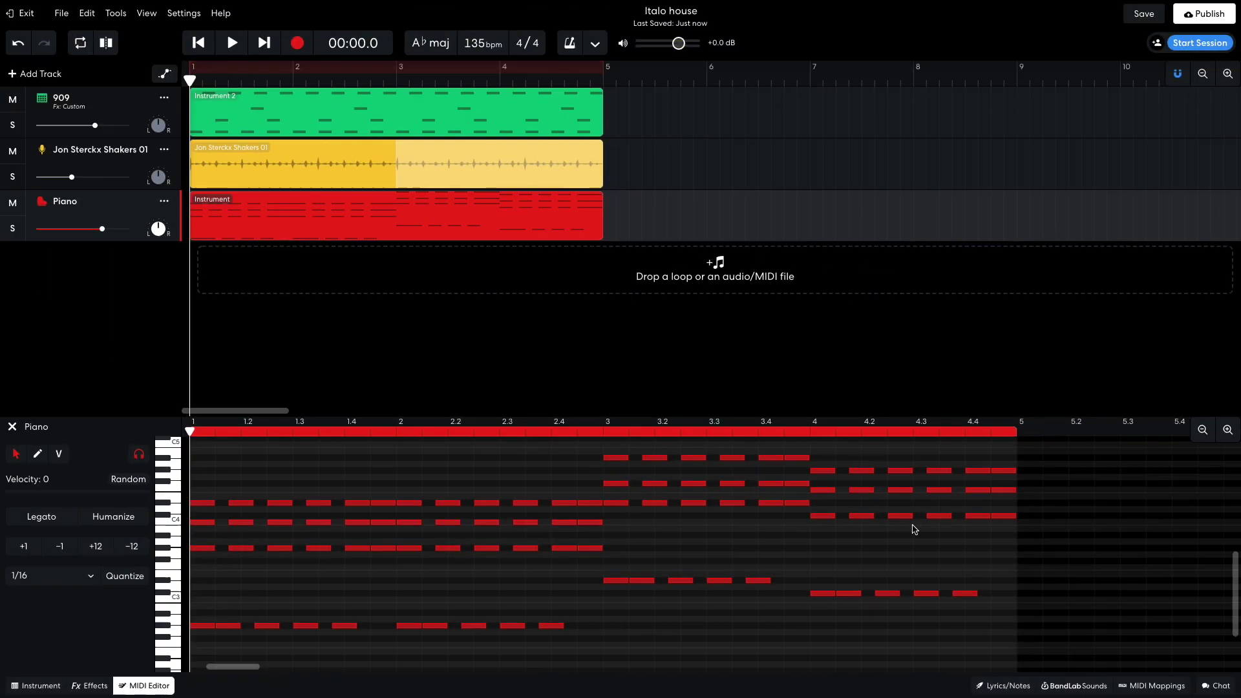
key(space)
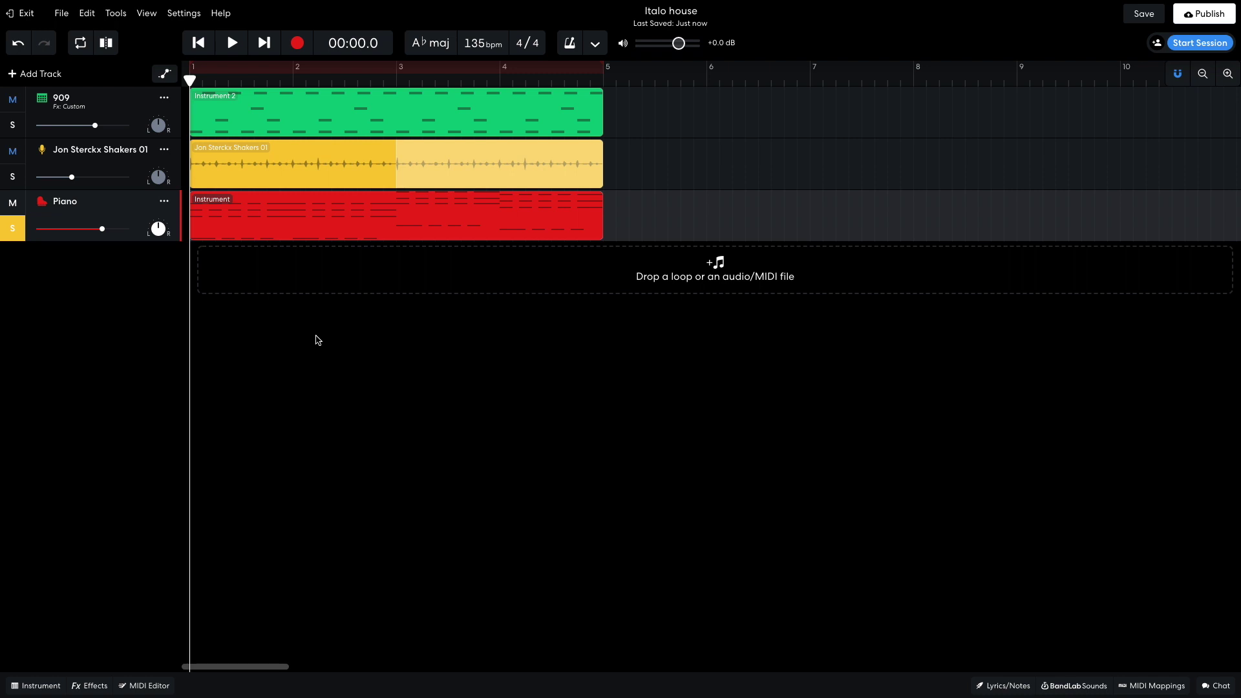
Copy the piano region to bar 5, transpose its lowest chord notes in bars 7 and 8 up 12 semitones, and play from the start.
drag(258, 216, 668, 209)
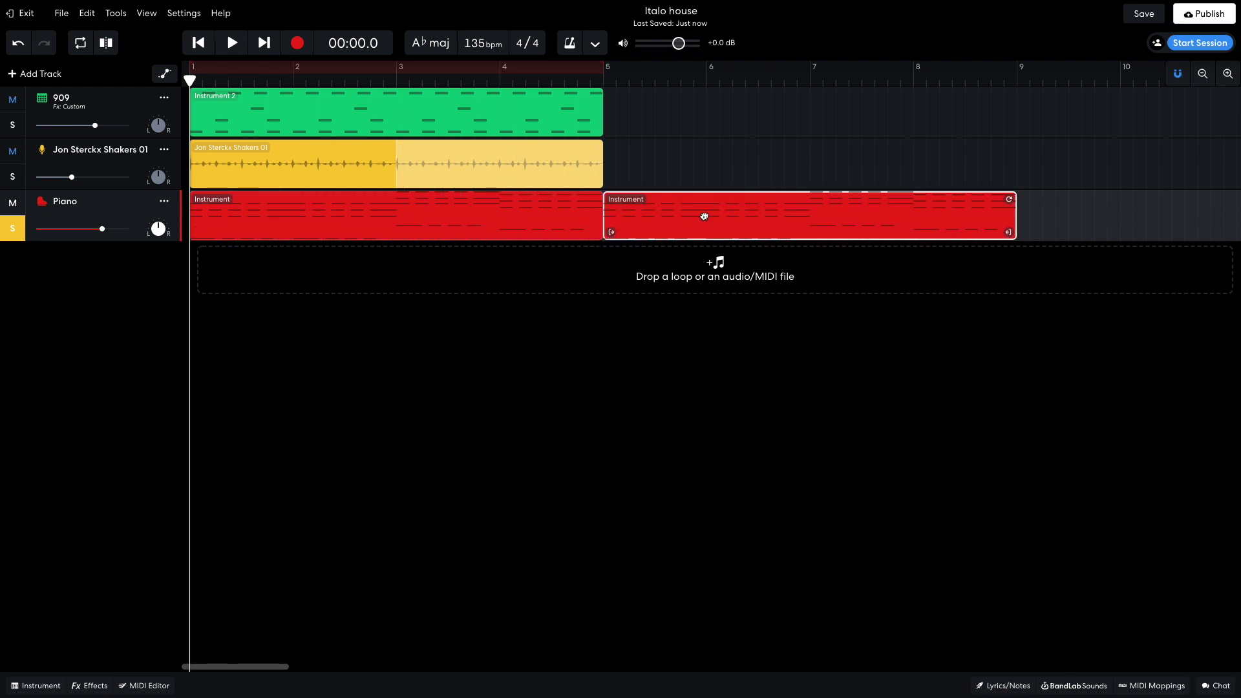
double_click(704, 215)
scroll(742, 579, up, 5)
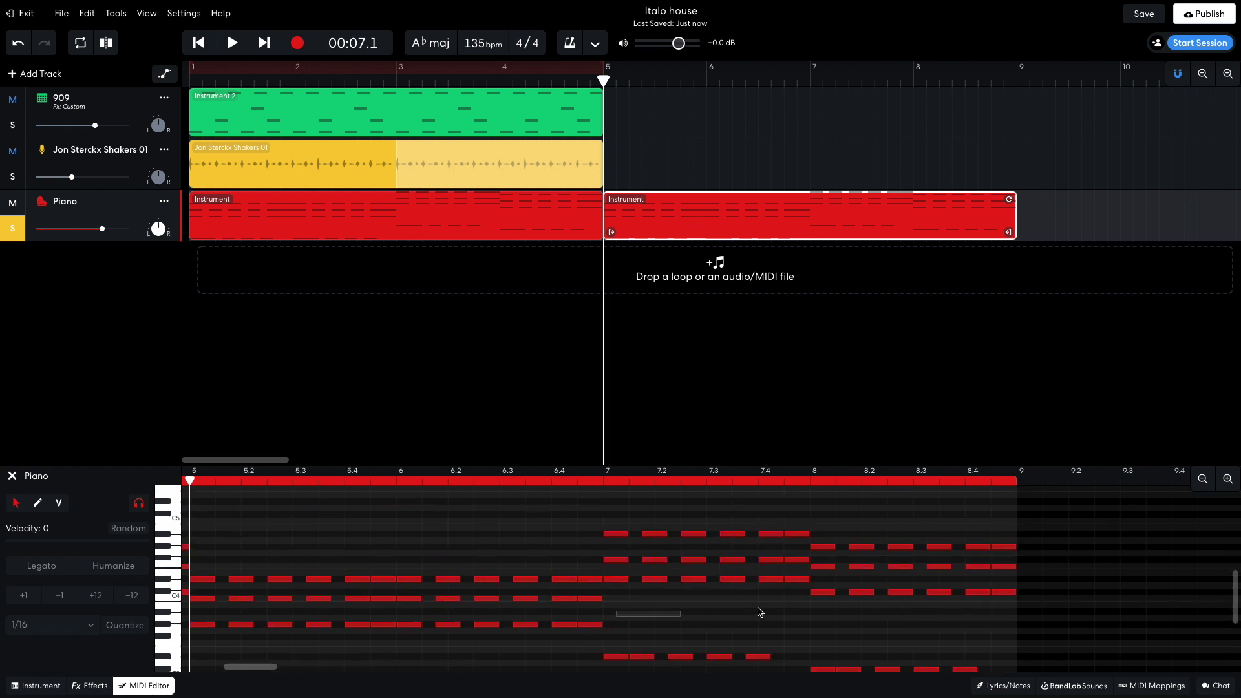
drag(760, 612, 1014, 580)
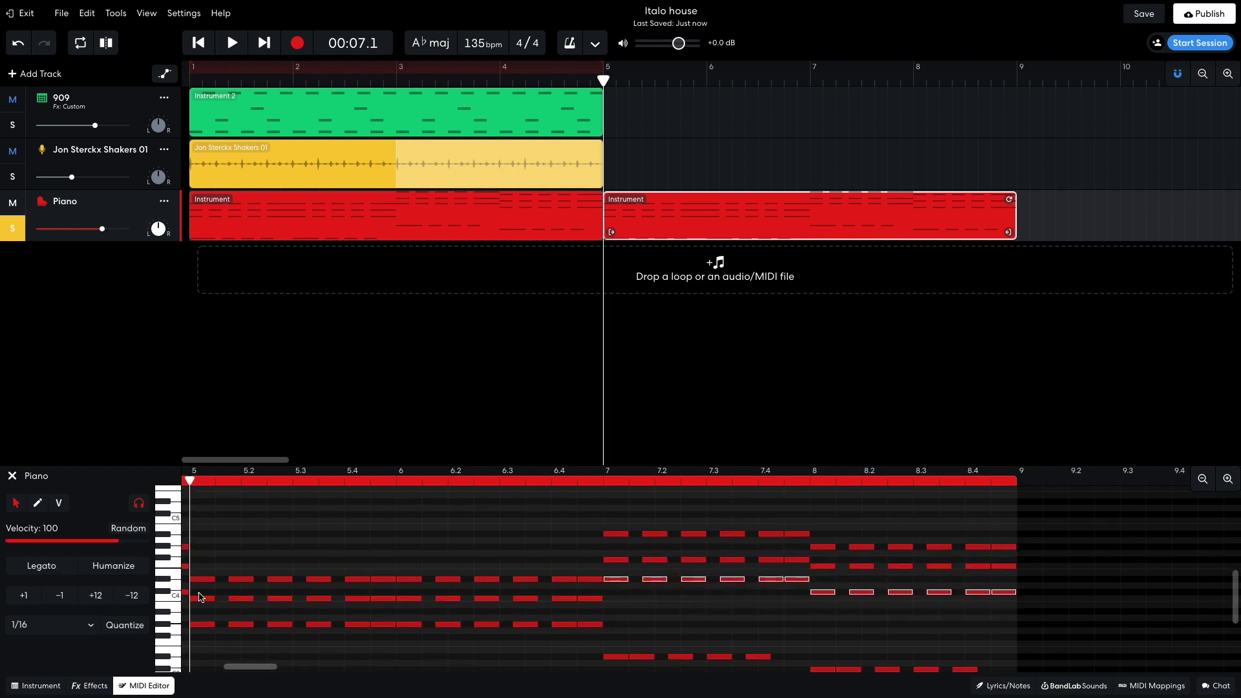
click(97, 596)
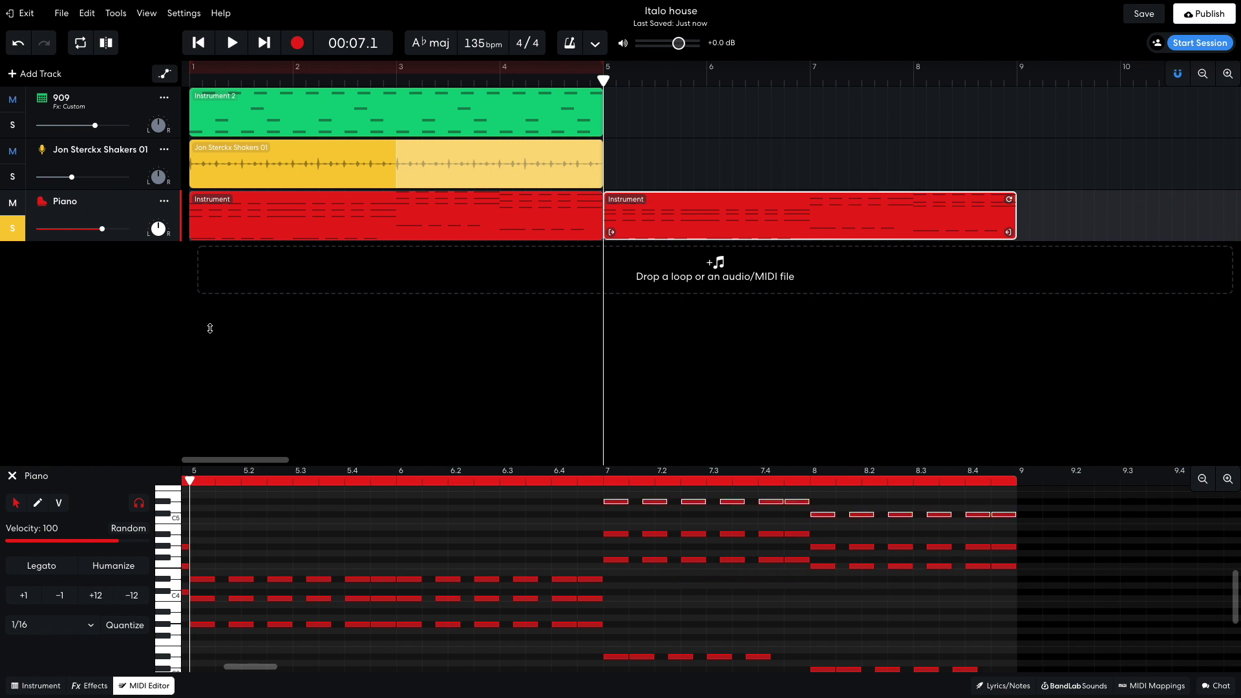
click(199, 43)
key(space)
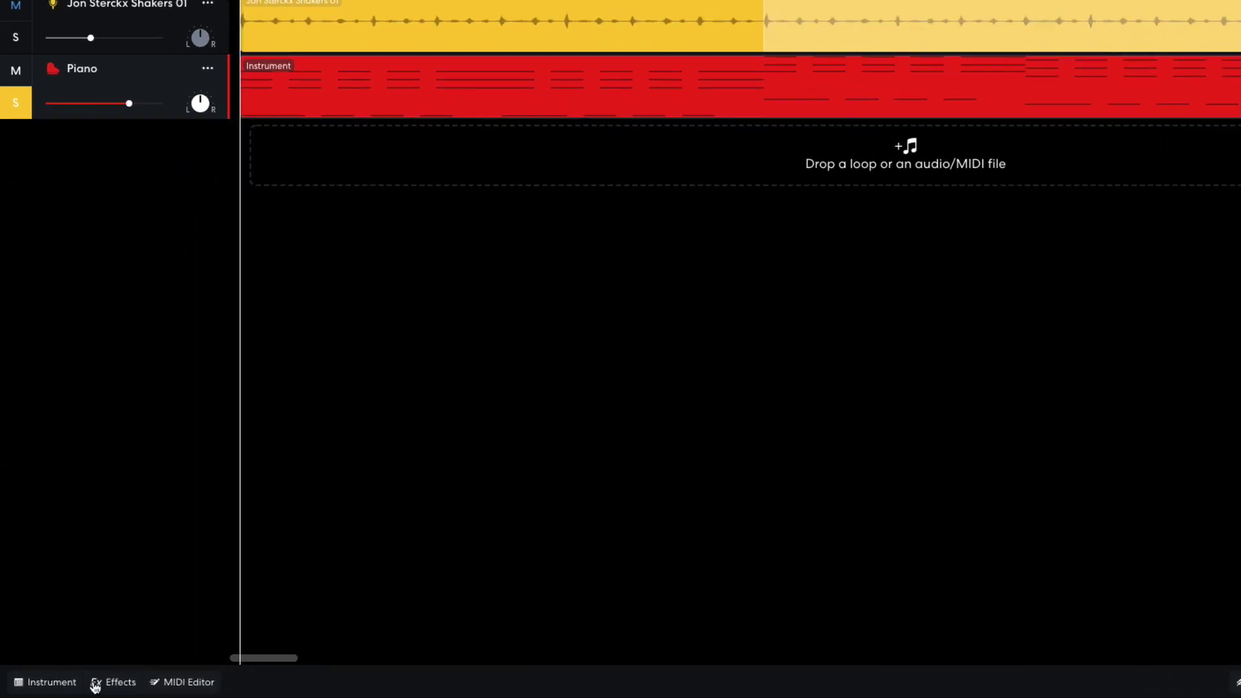
Add the ST Chorus effect from the Modulation category to the Piano track and play the result.
click(79, 687)
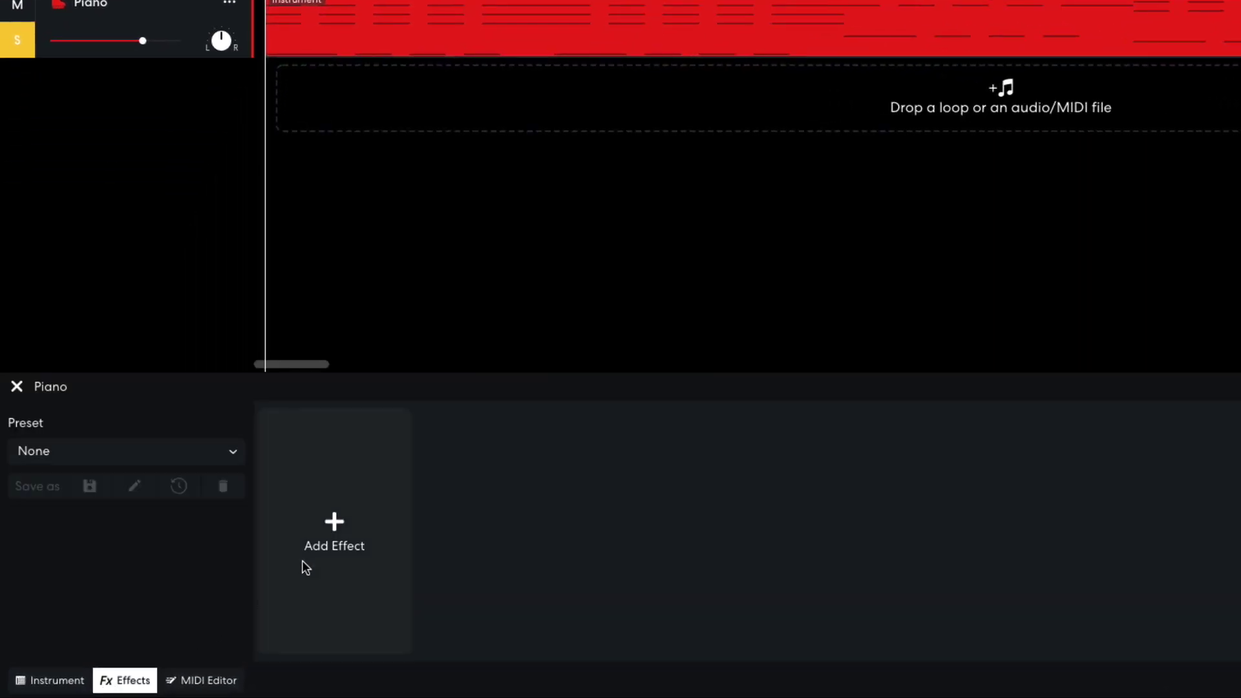
click(313, 548)
click(162, 186)
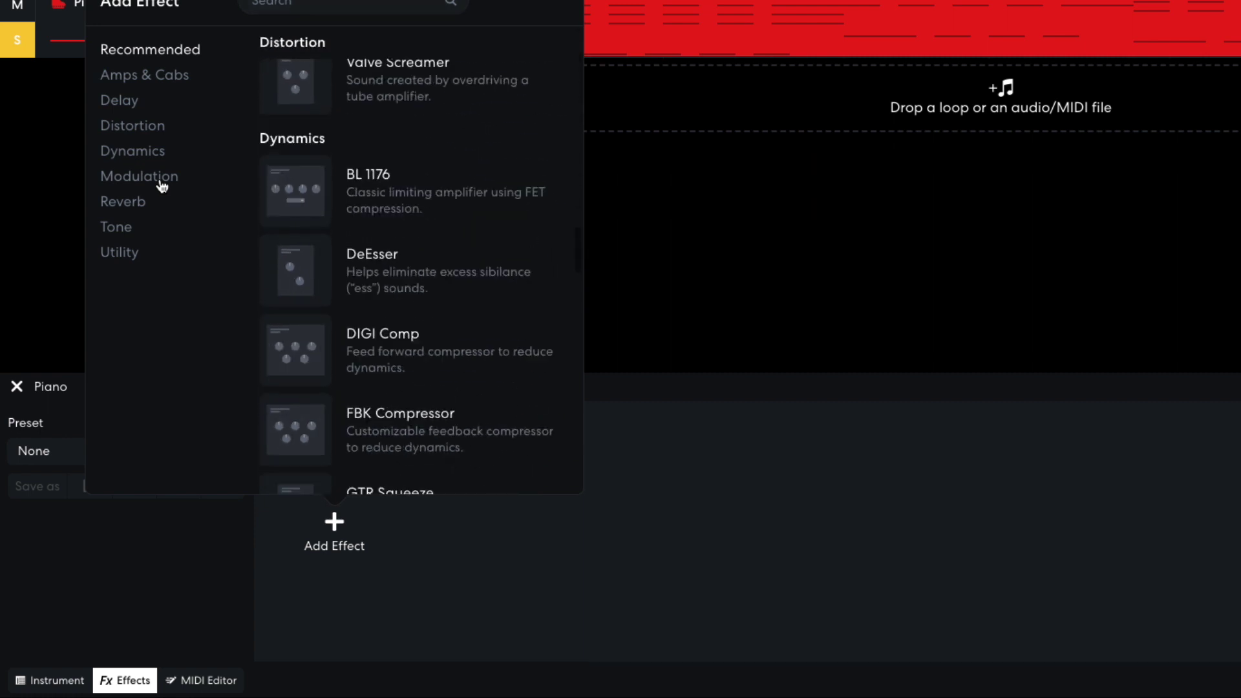
scroll(361, 244, down, 4)
scroll(362, 271, down, 1)
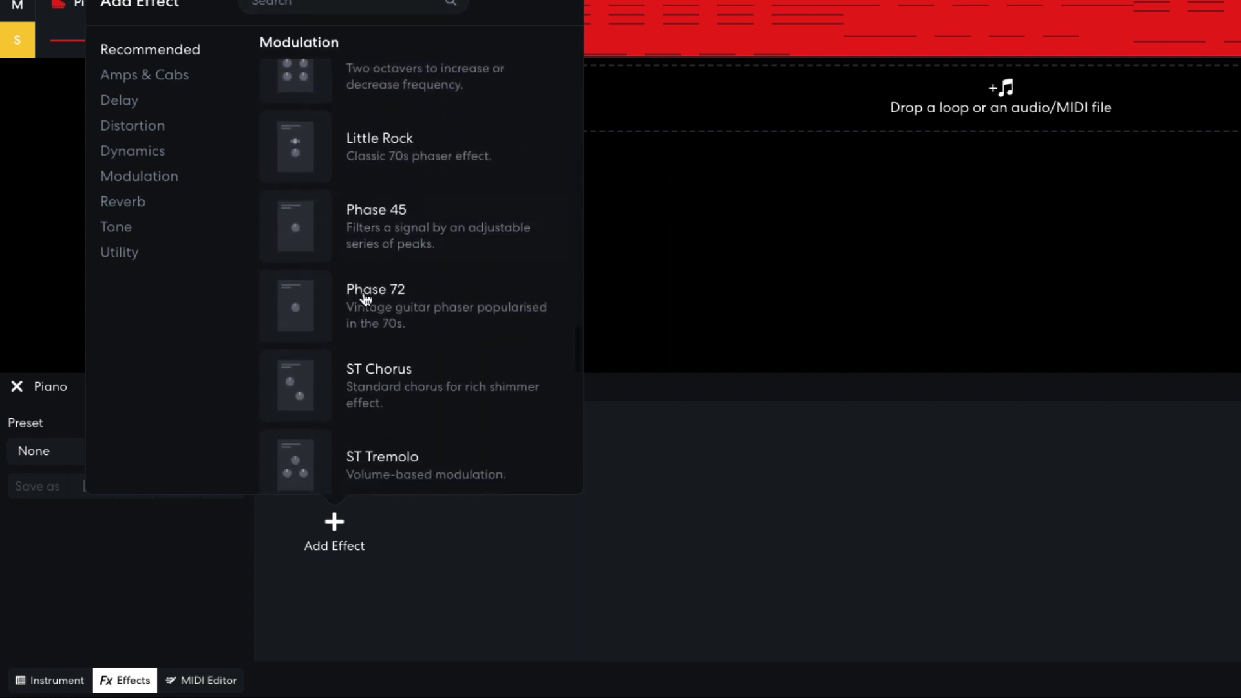
click(380, 388)
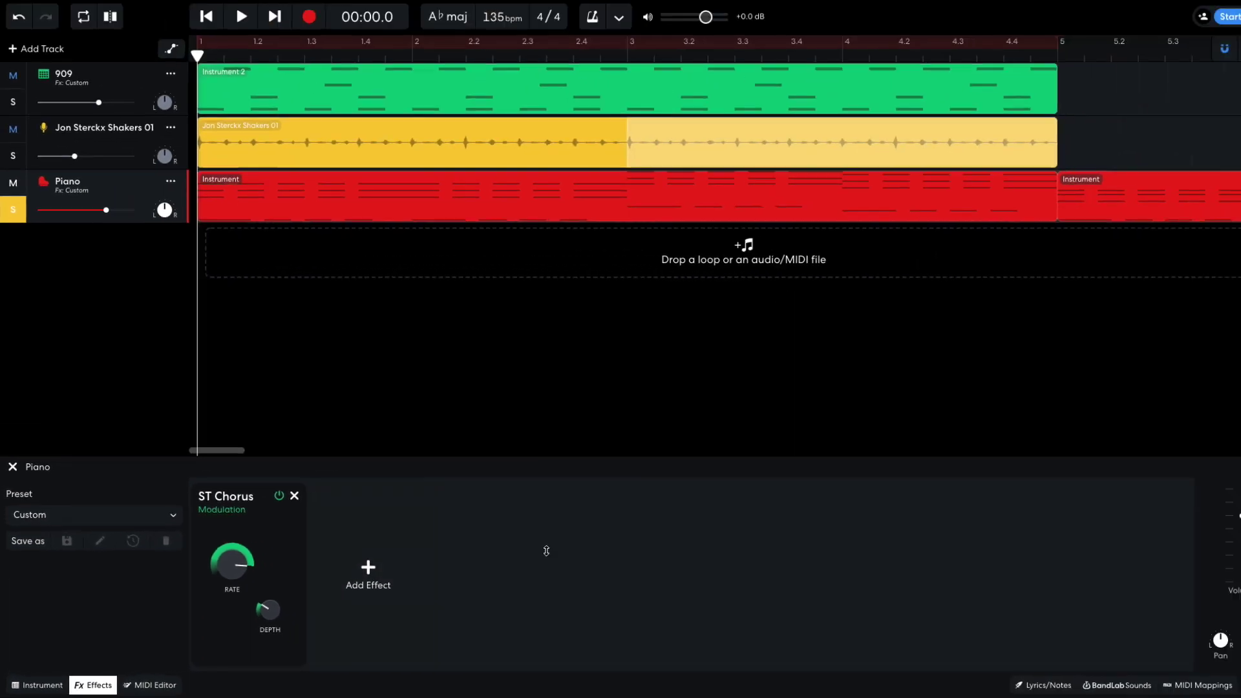
key(space)
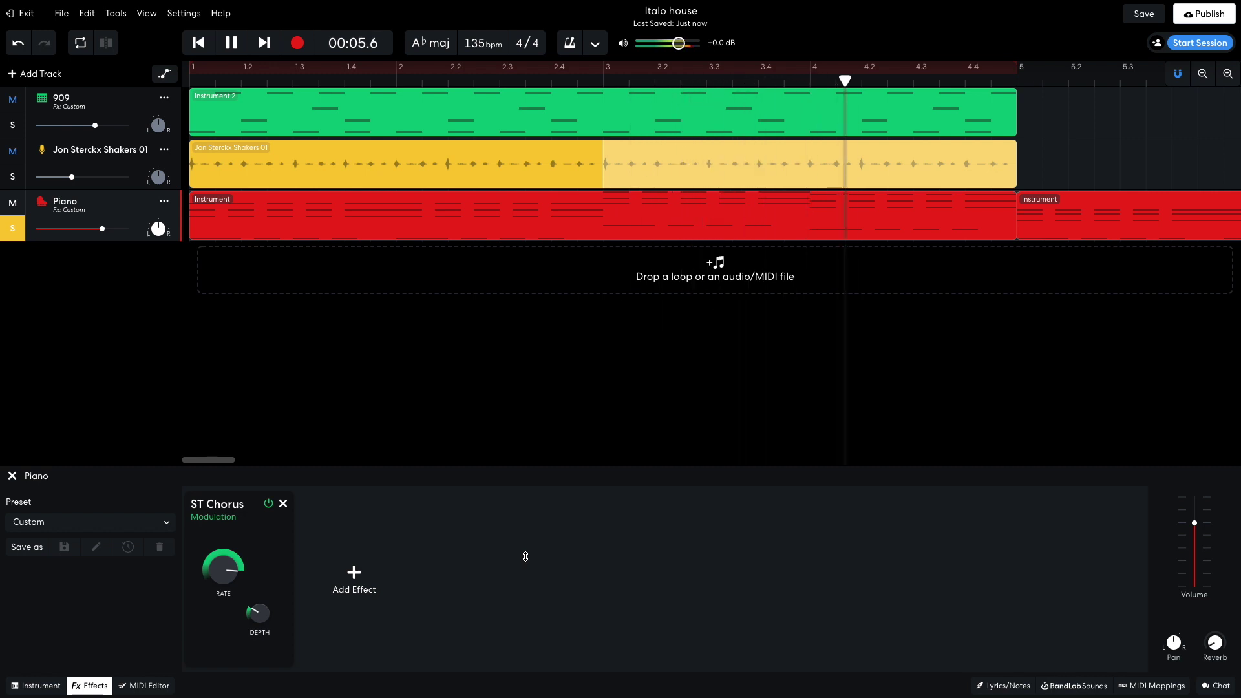
key(space)
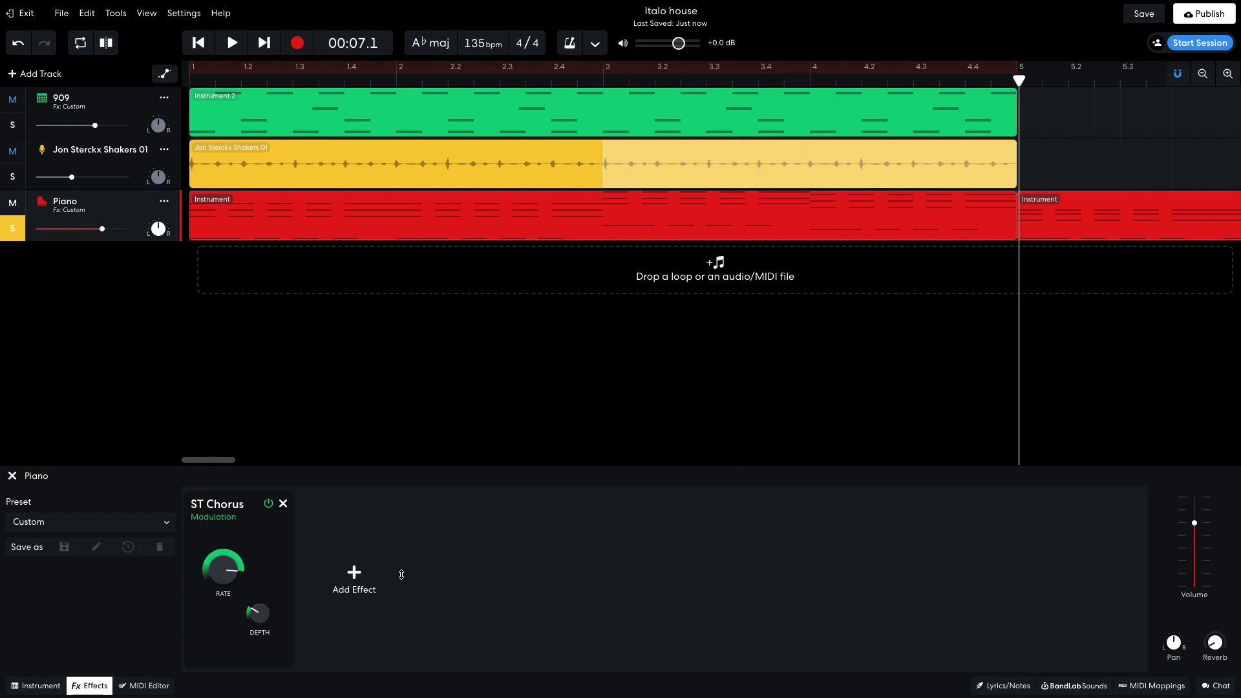
Add the Studio Reverb effect to the Piano track and play the part from the start.
click(402, 574)
click(212, 346)
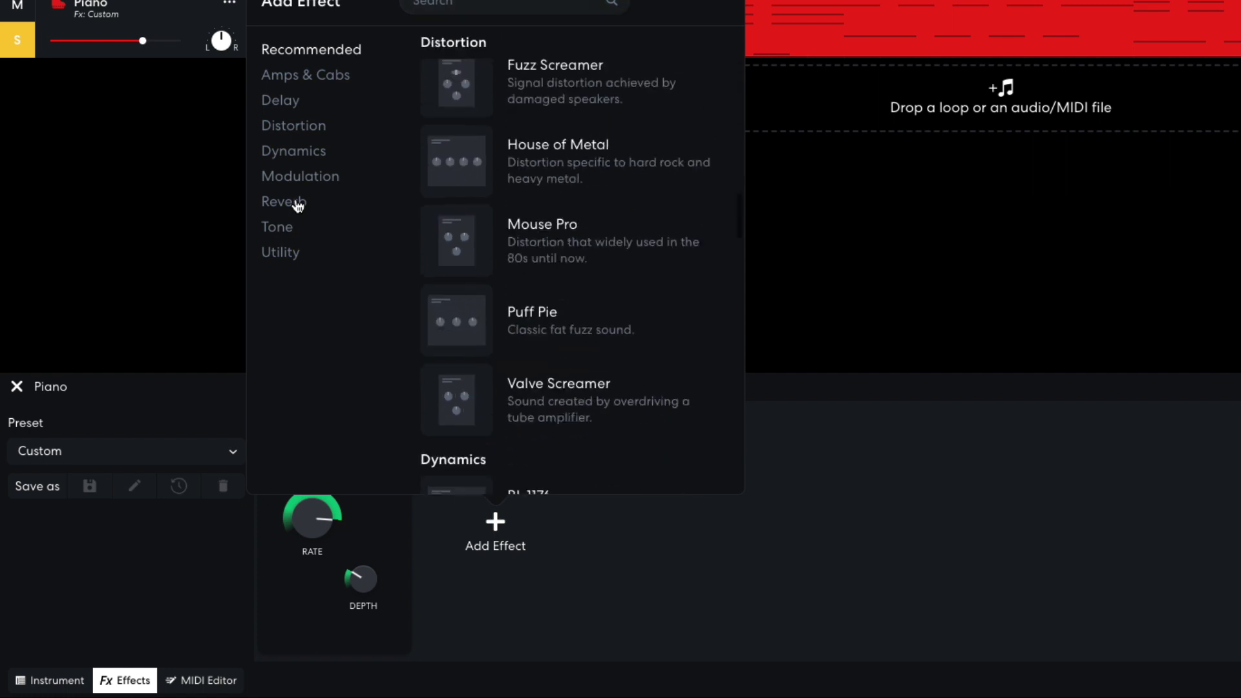
click(463, 258)
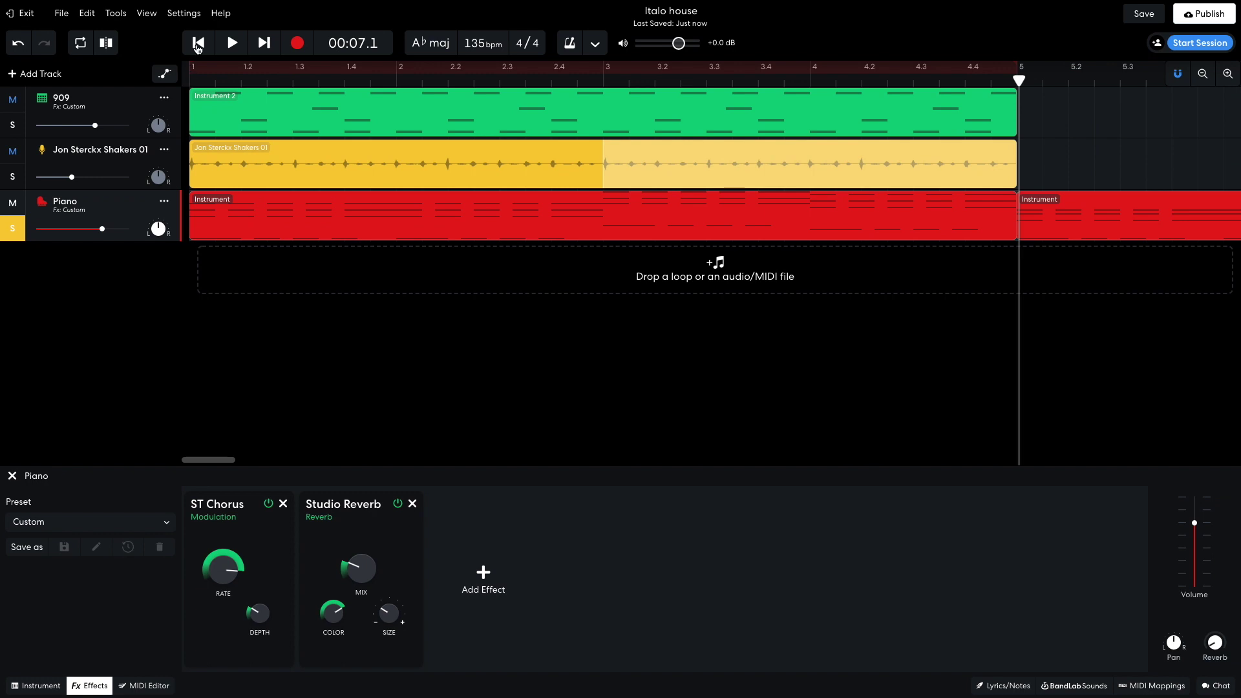
click(199, 43)
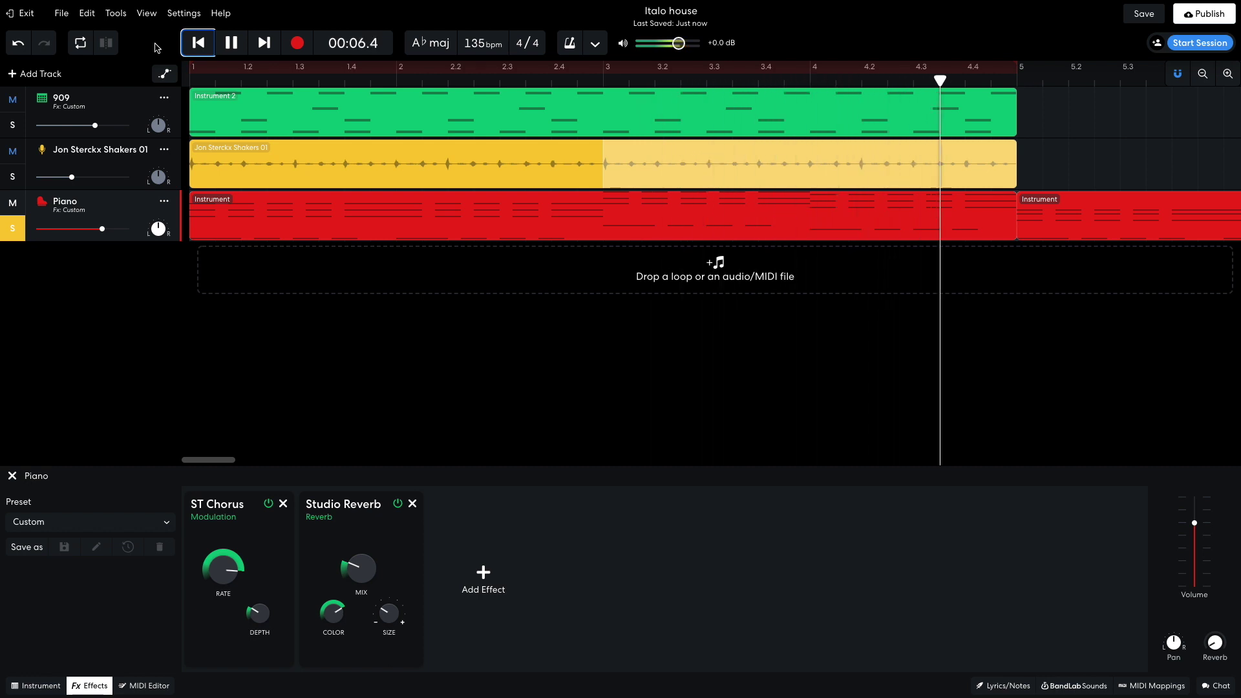
key(space)
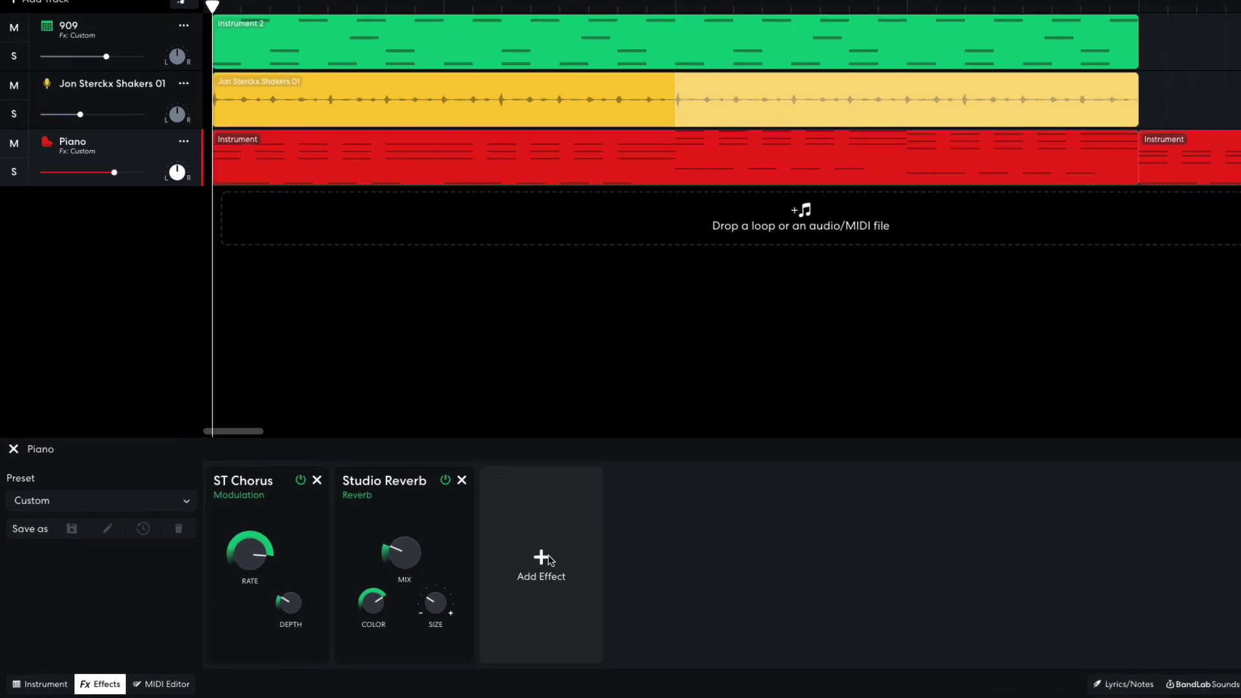
Add the BL 1176 compressor to the Piano track, lower its volume and play it with the drums and shaker.
click(485, 573)
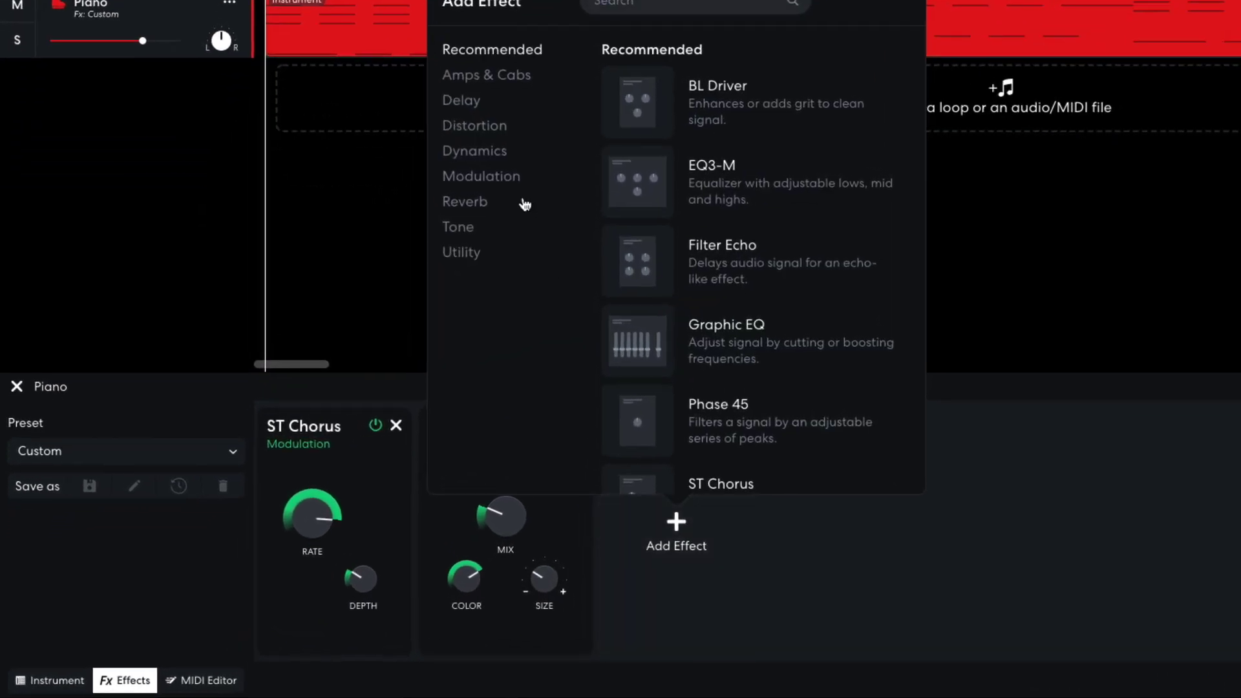
click(501, 154)
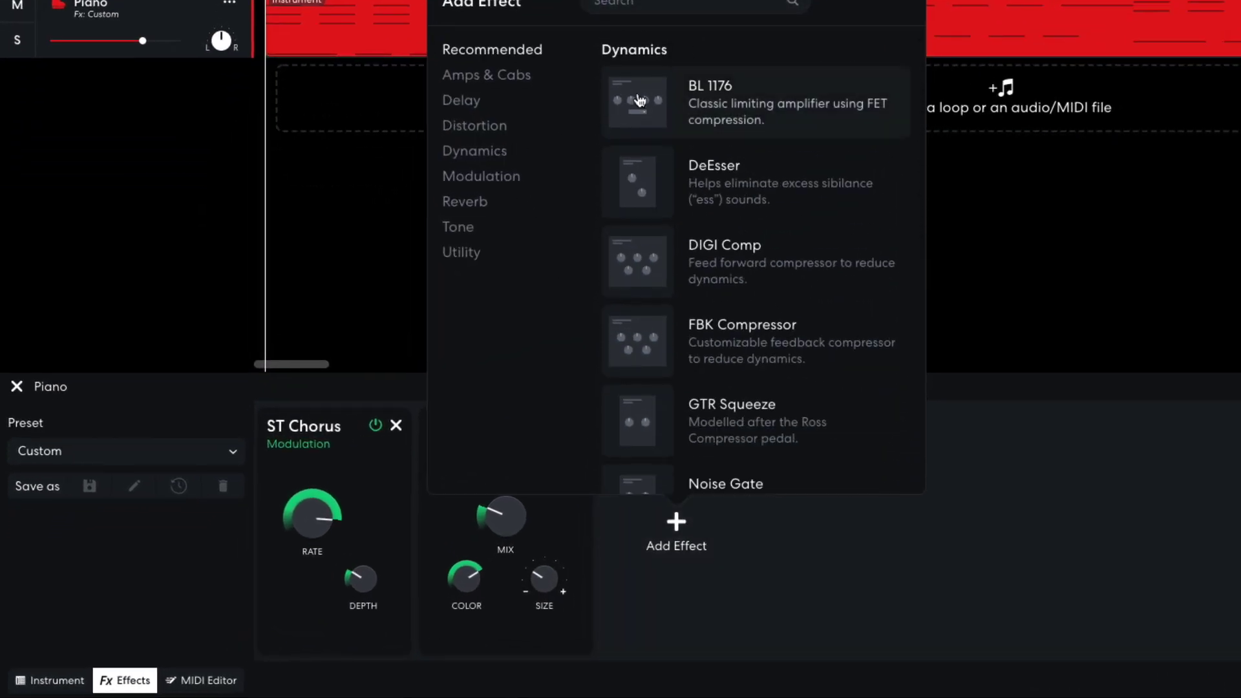
click(704, 103)
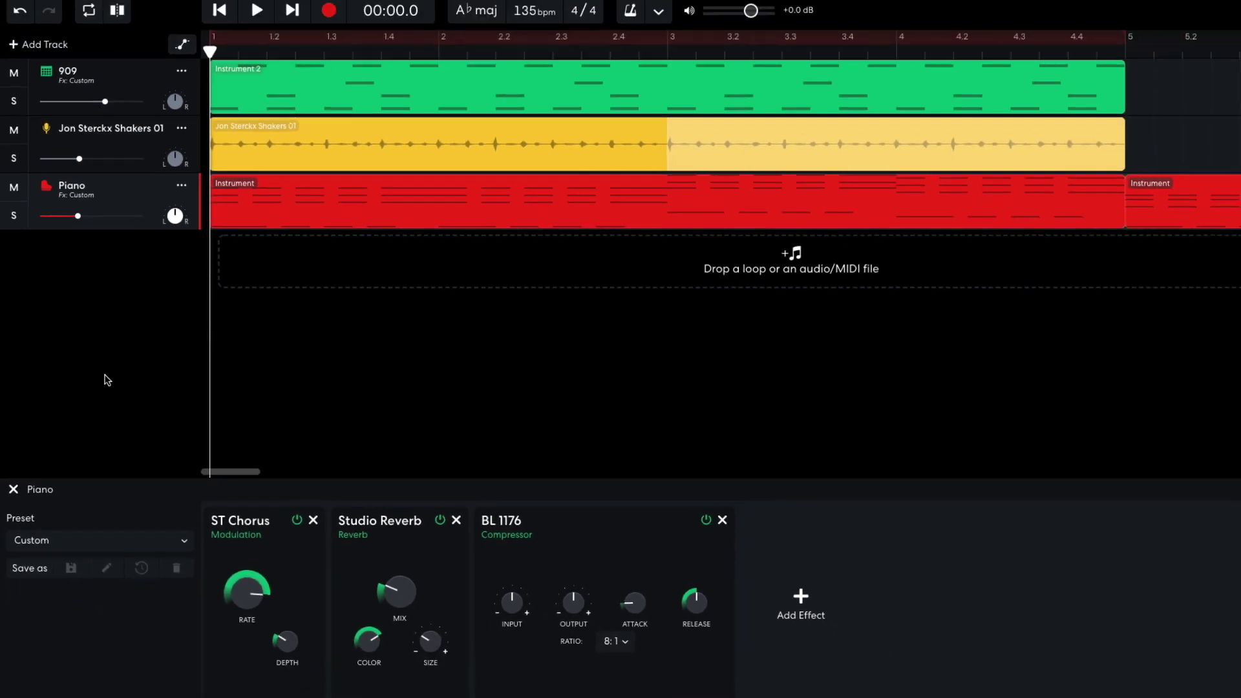
key(space)
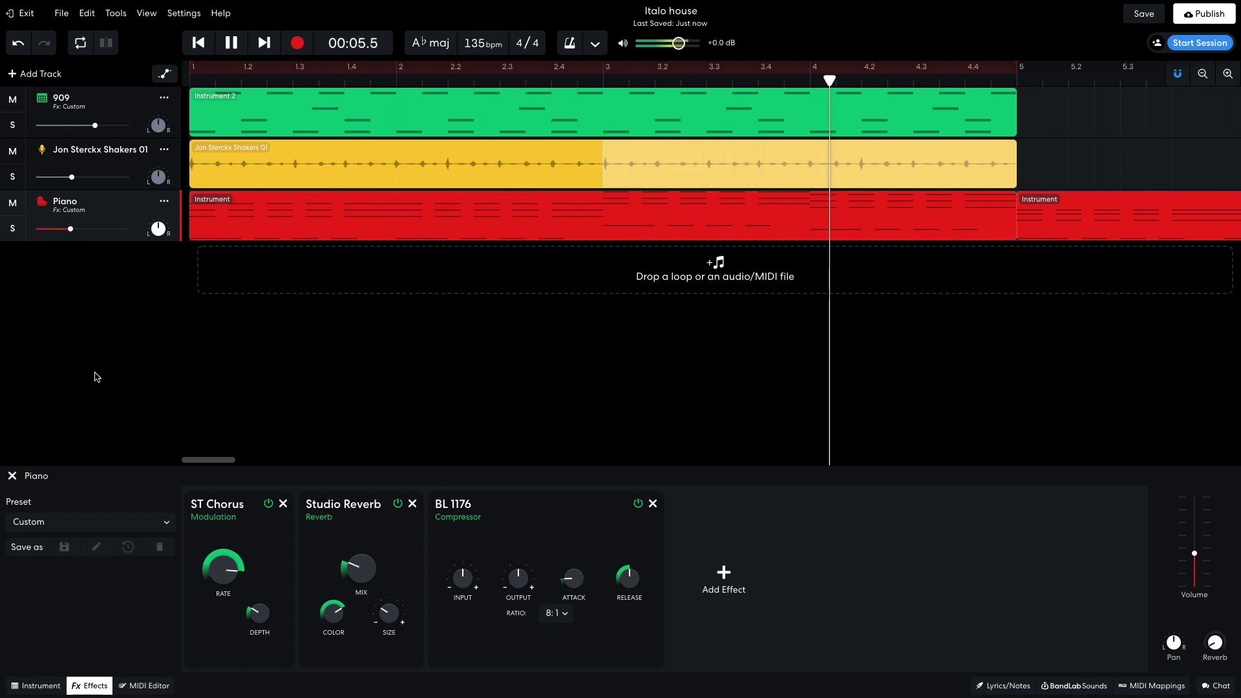
key(space)
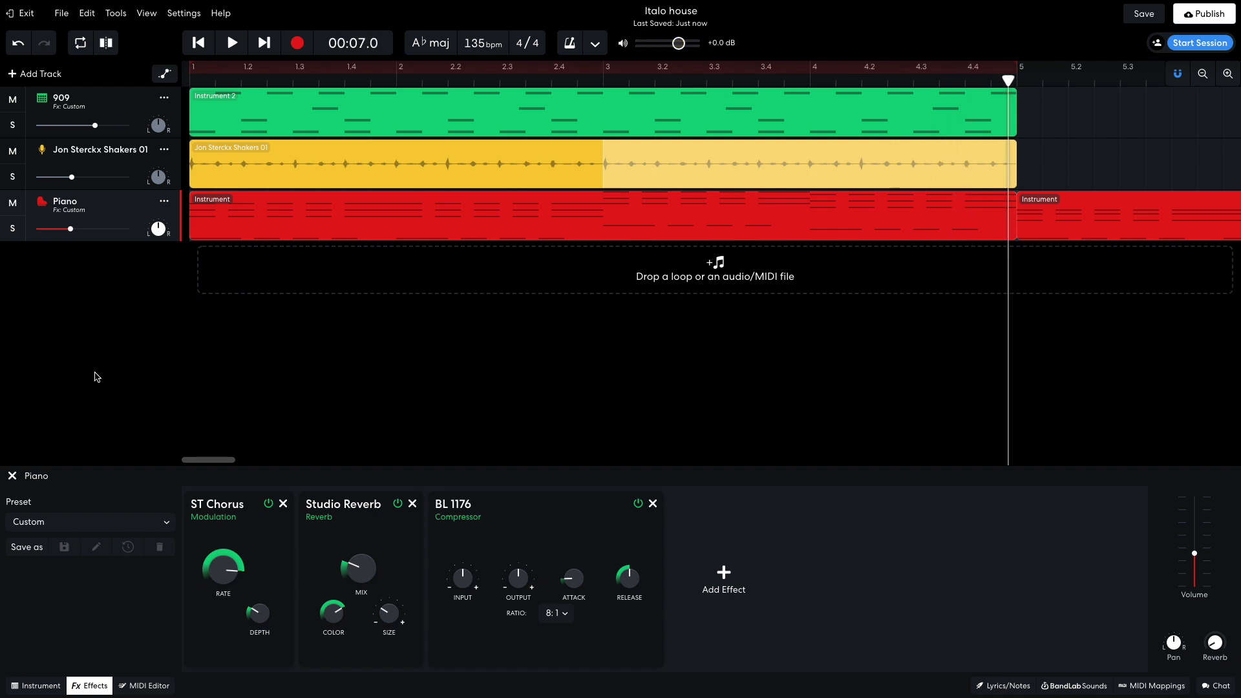
key(Escape)
key(Home)
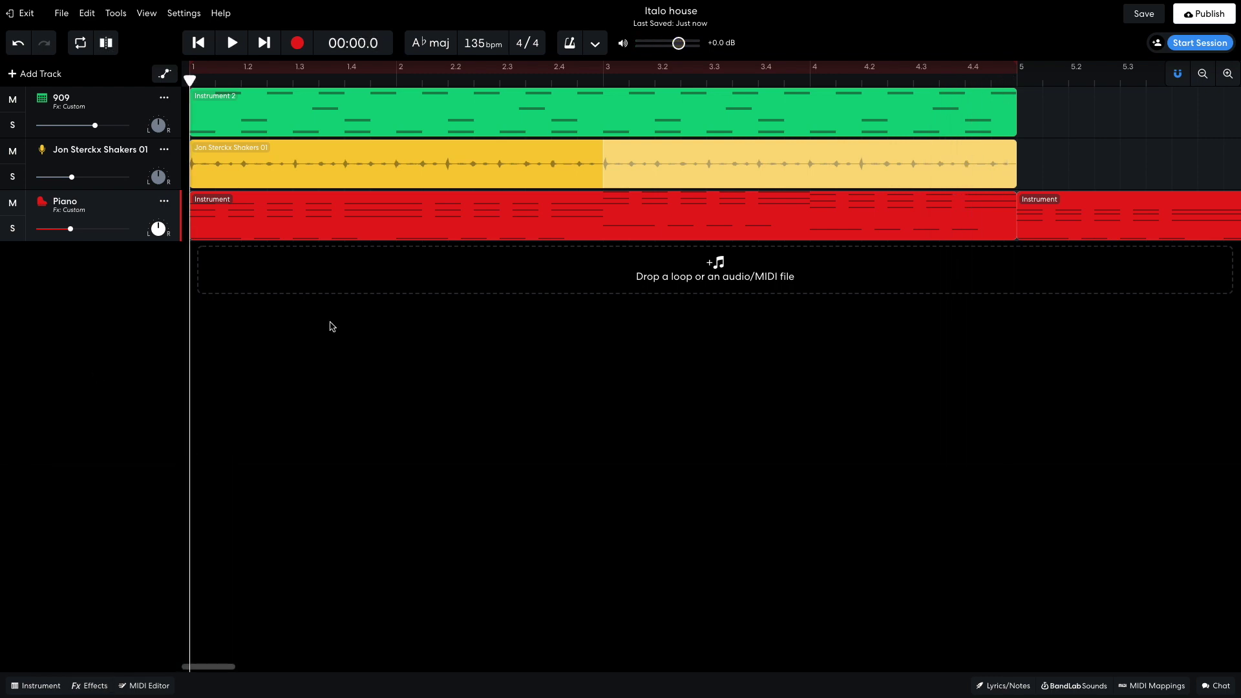
Add an instrument track using the Lately Bass sound from the Synth Basses and play the four-bar bass line.
click(42, 74)
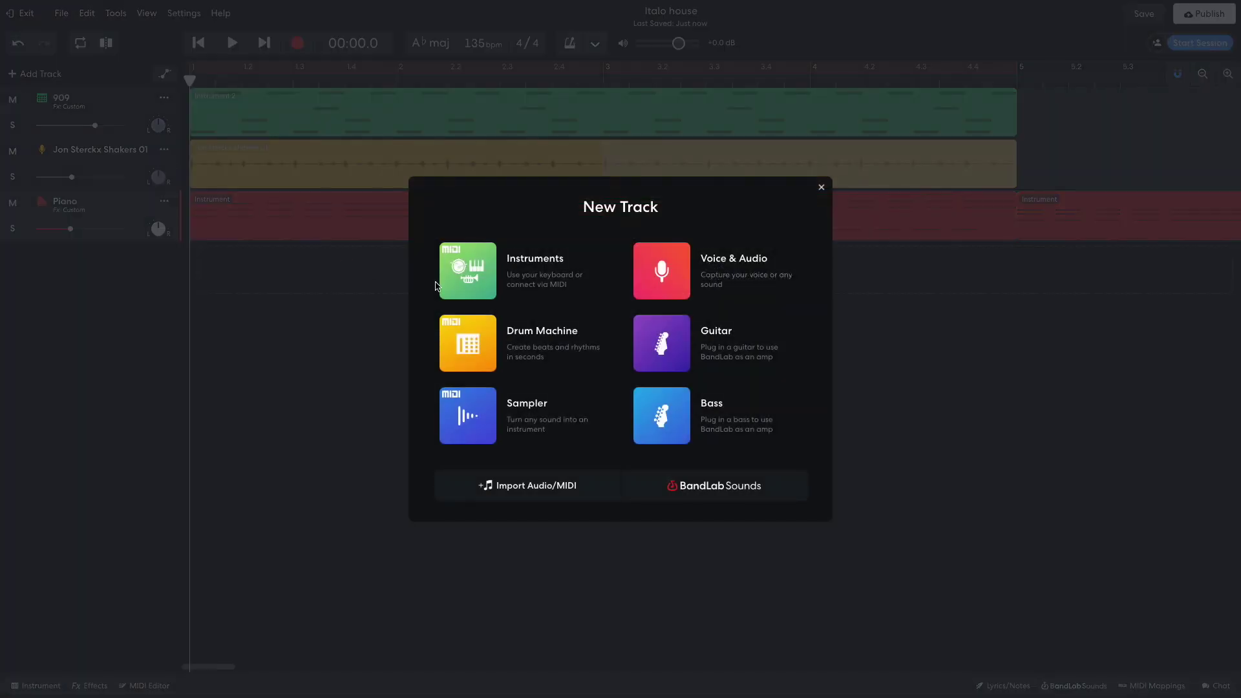
click(451, 282)
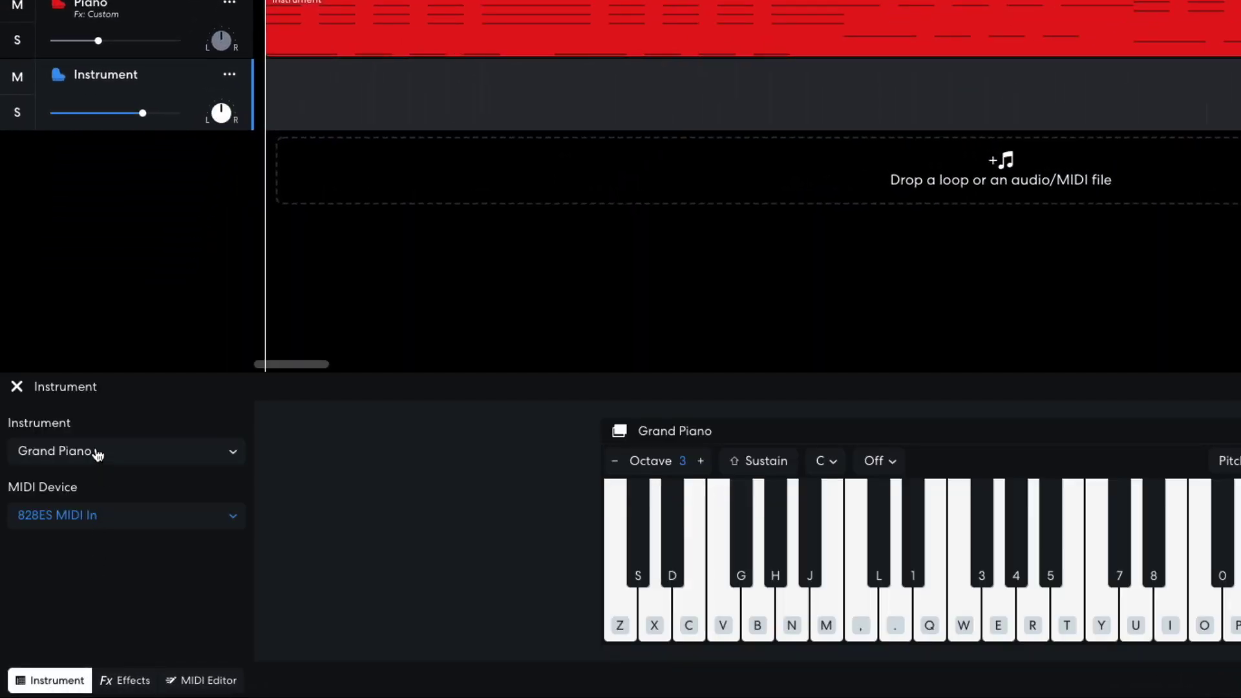
click(97, 455)
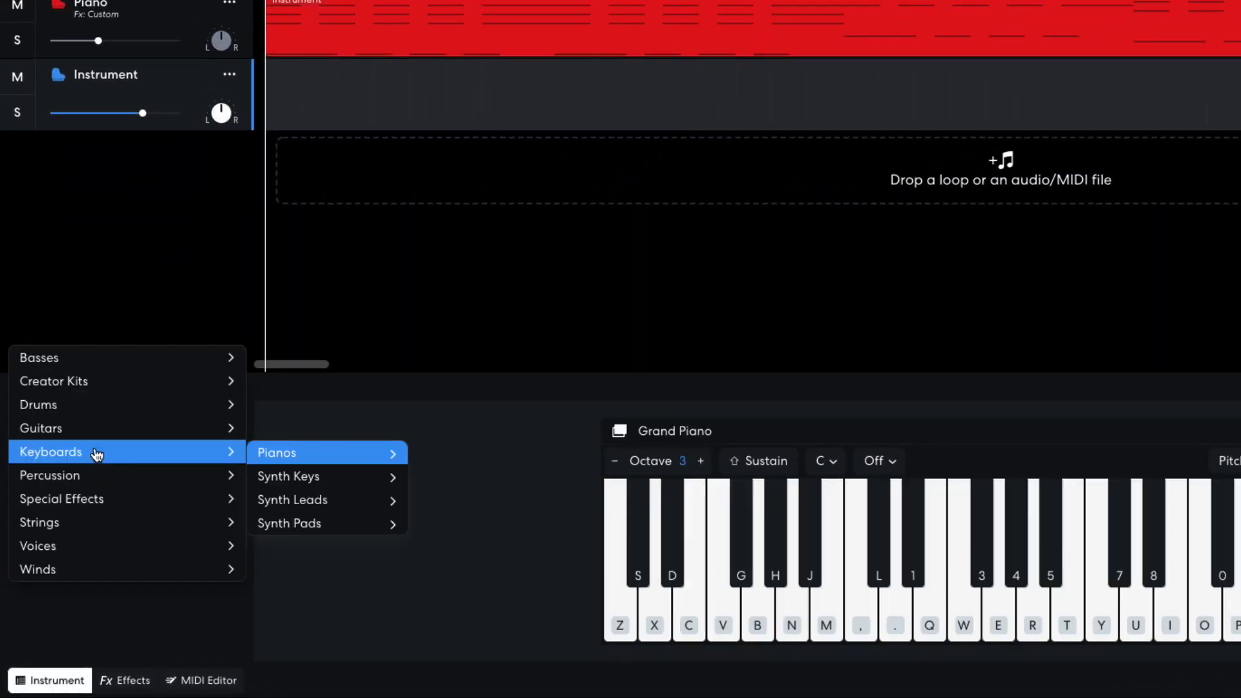
mouse_move(146, 354)
mouse_move(309, 441)
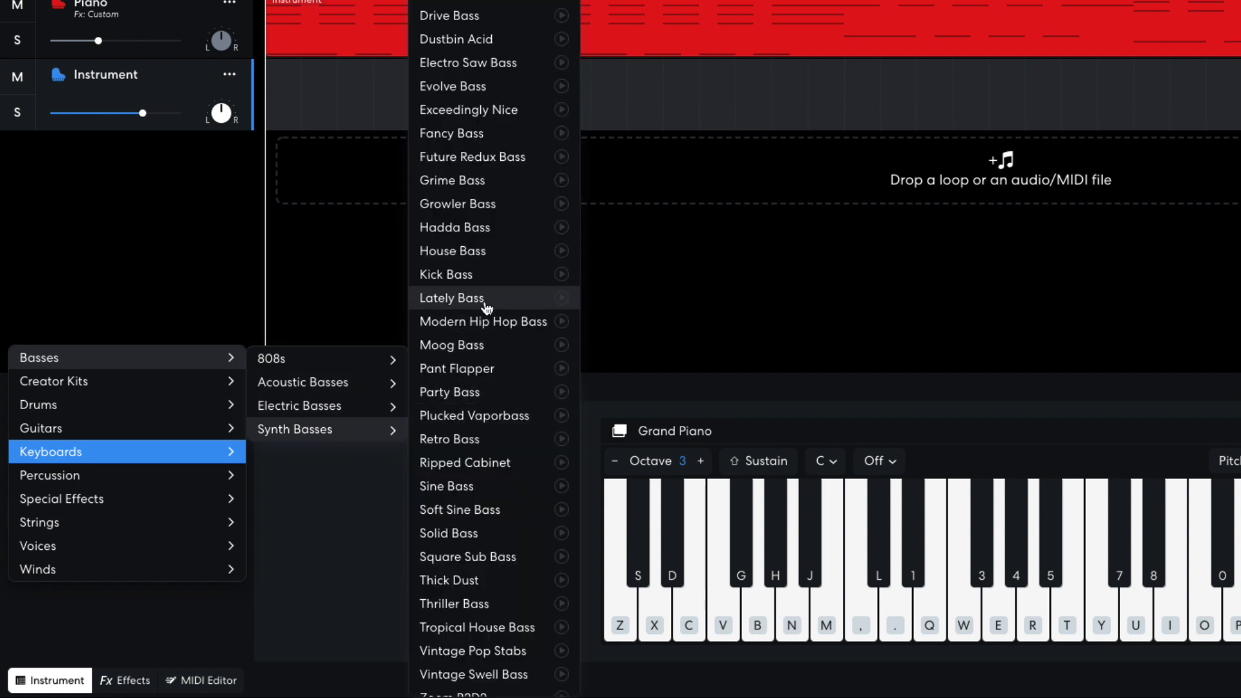
click(459, 298)
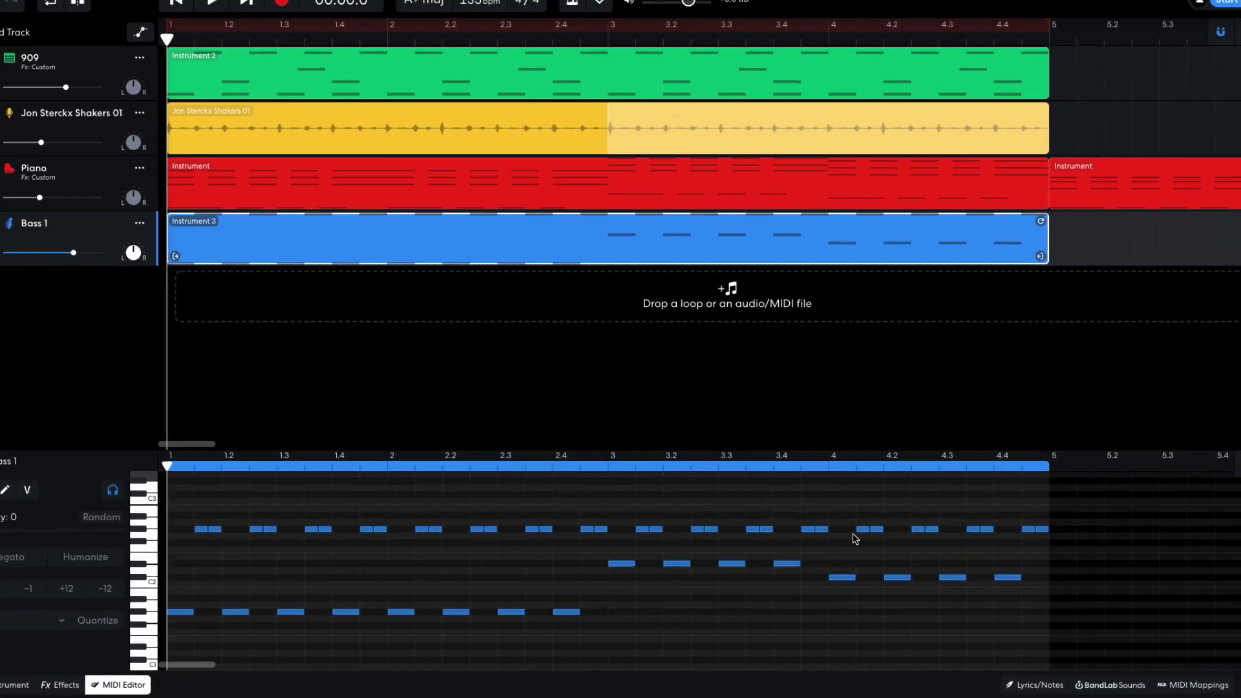
key(space)
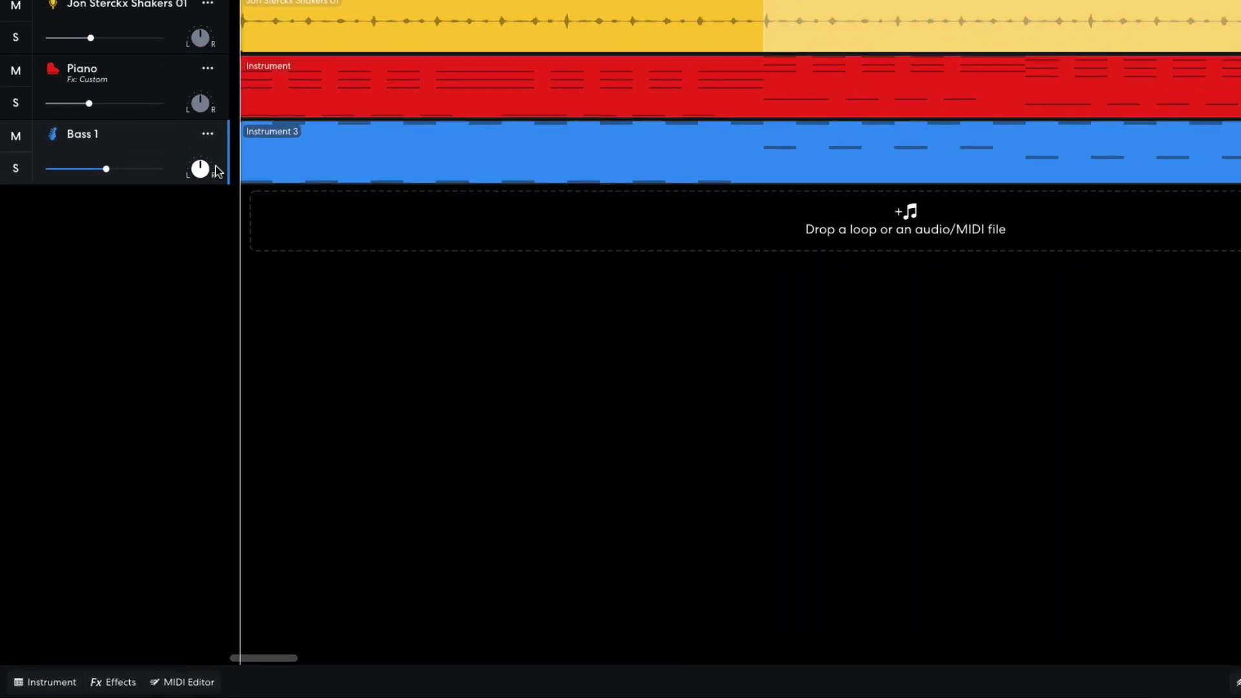
Duplicate the Bass 1 track, switch the copy to the Moog Bass sound from the Synth Basses and play the arrangement.
click(164, 253)
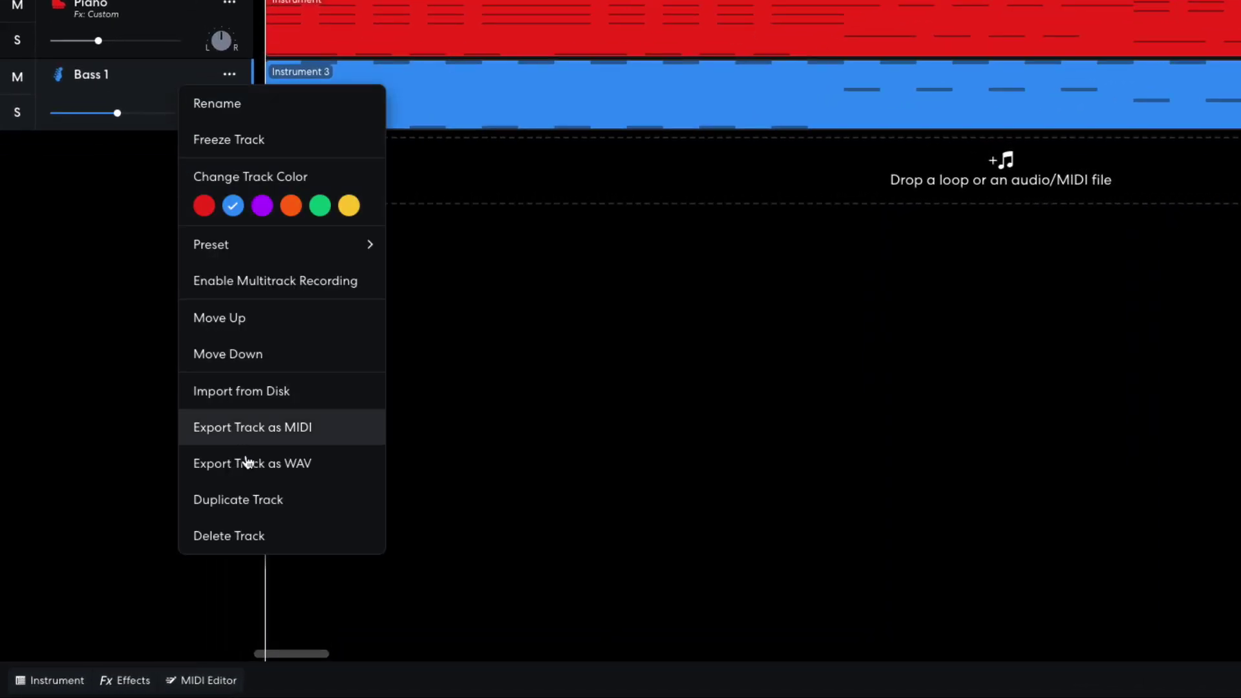
click(254, 497)
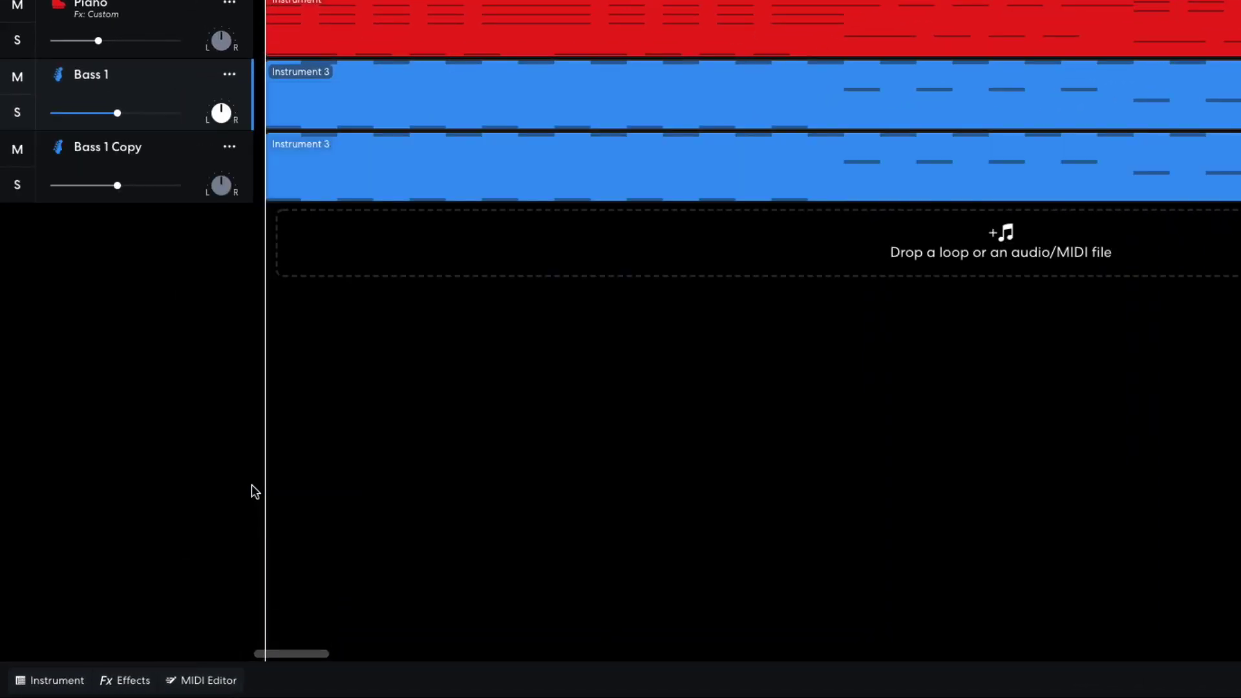
click(188, 163)
click(58, 683)
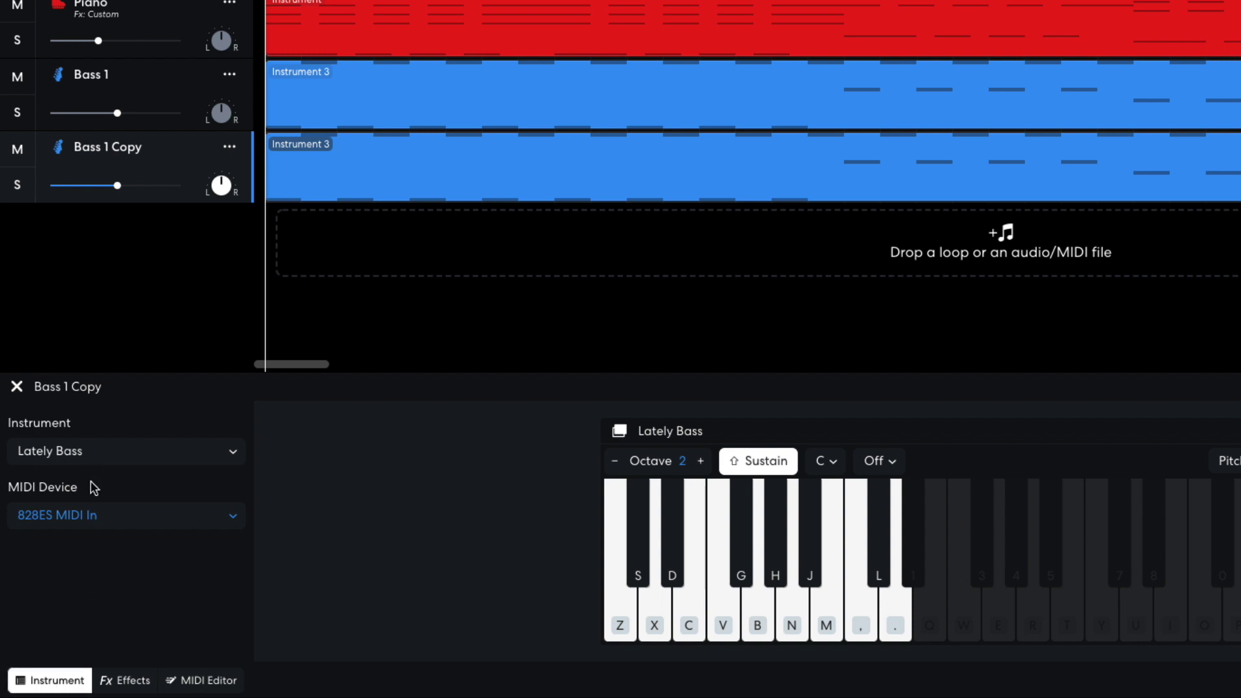
click(99, 456)
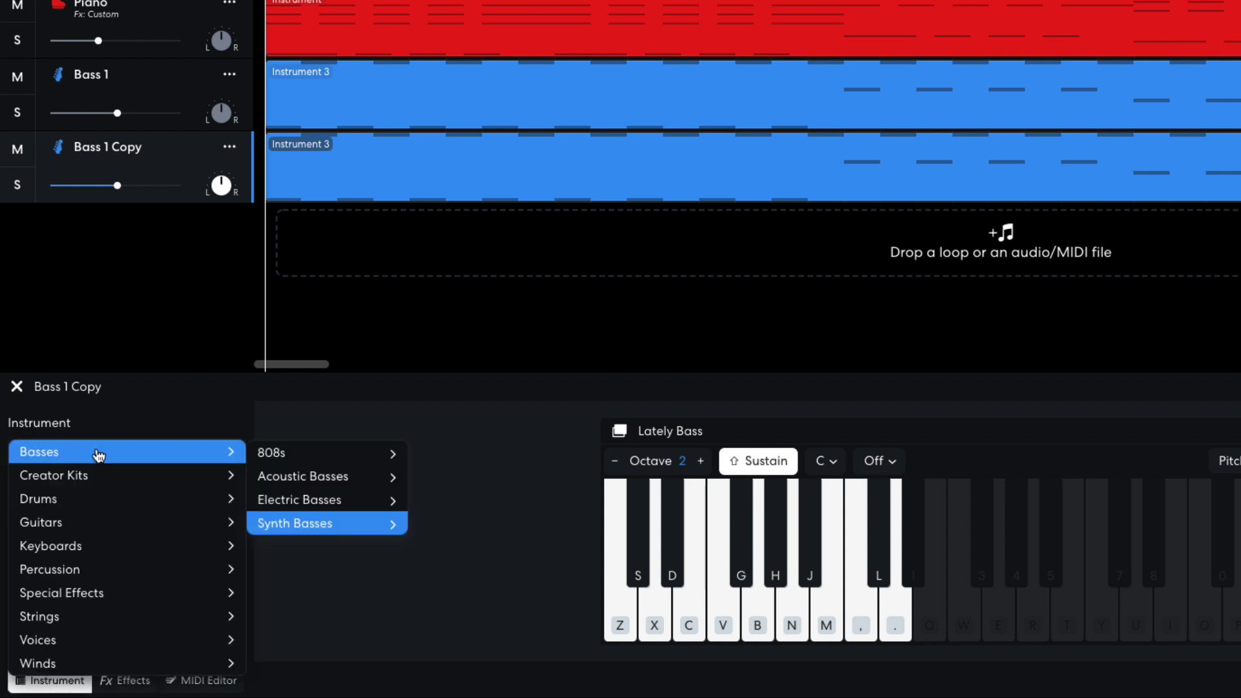
click(297, 528)
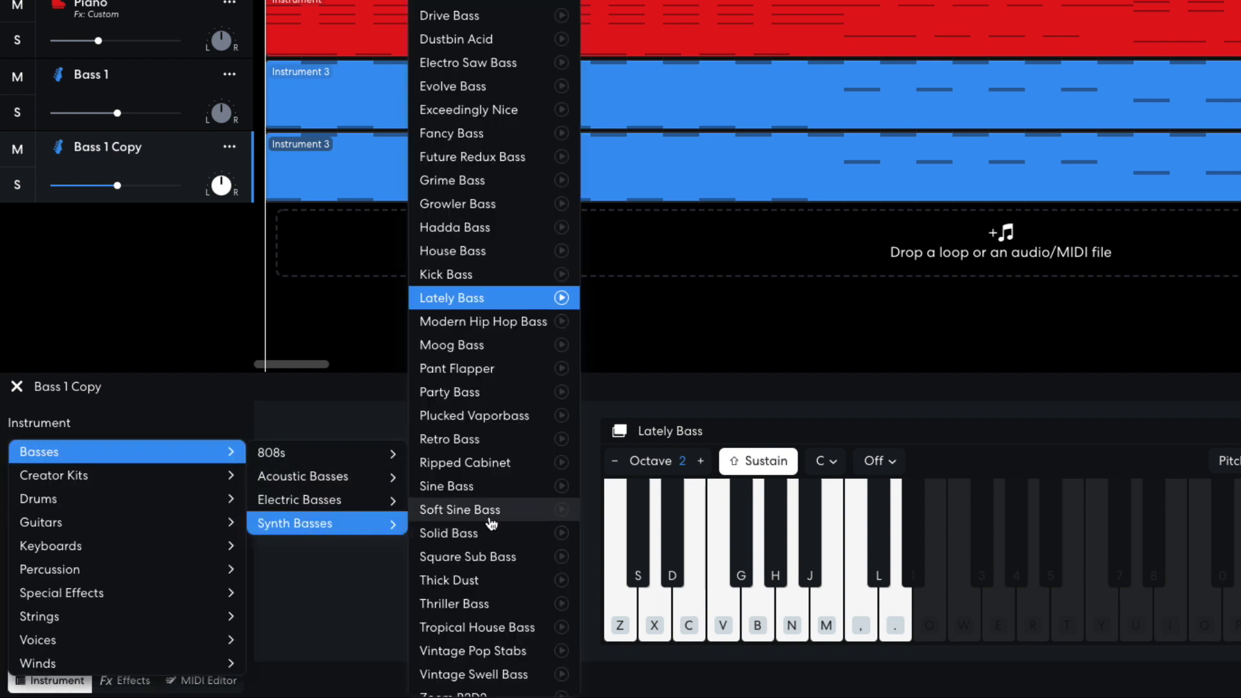
click(487, 347)
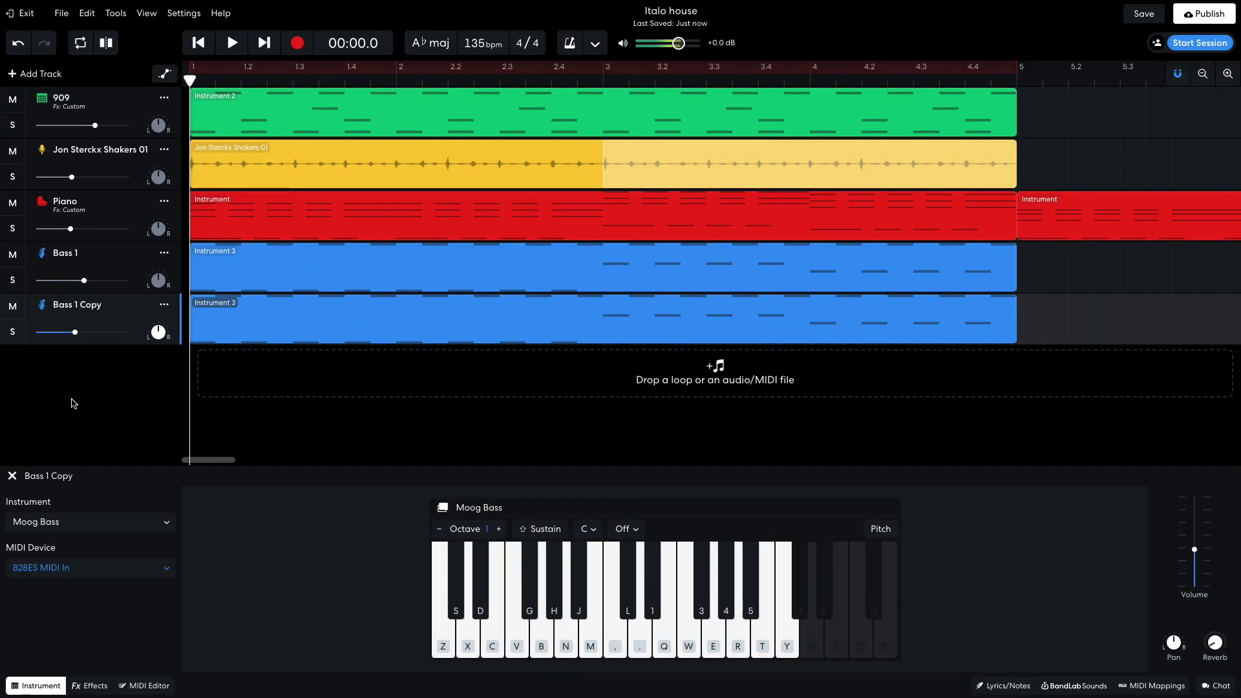
key(space)
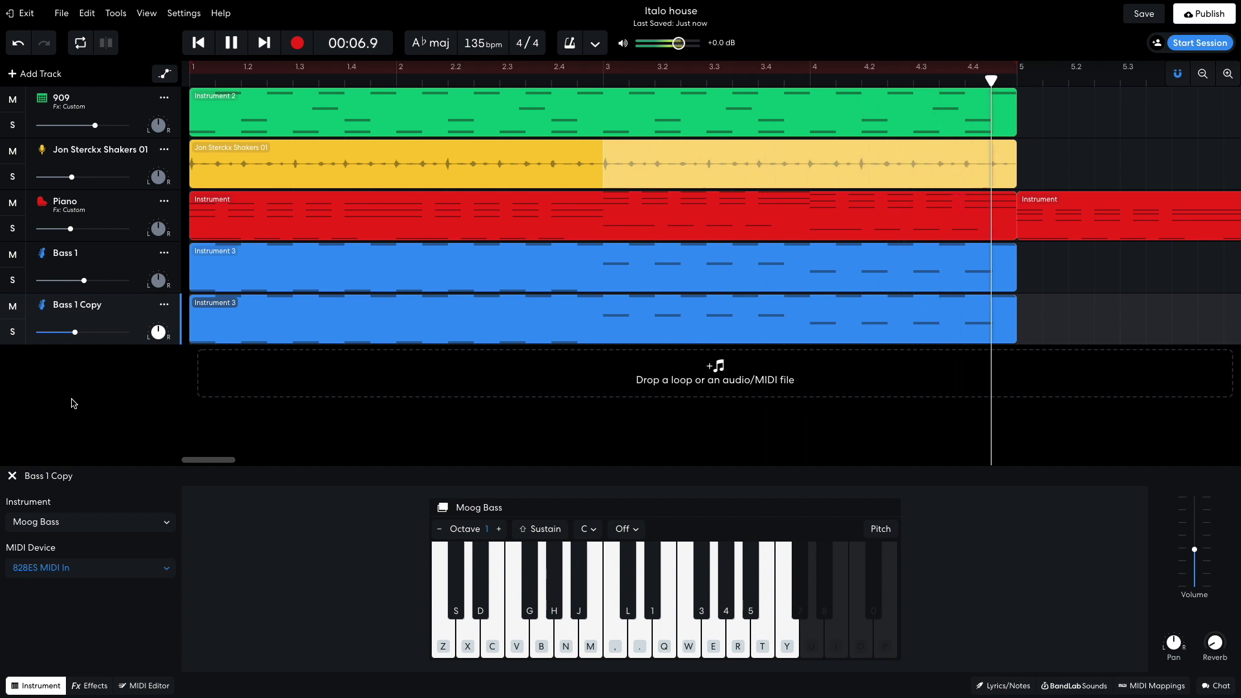
key(space)
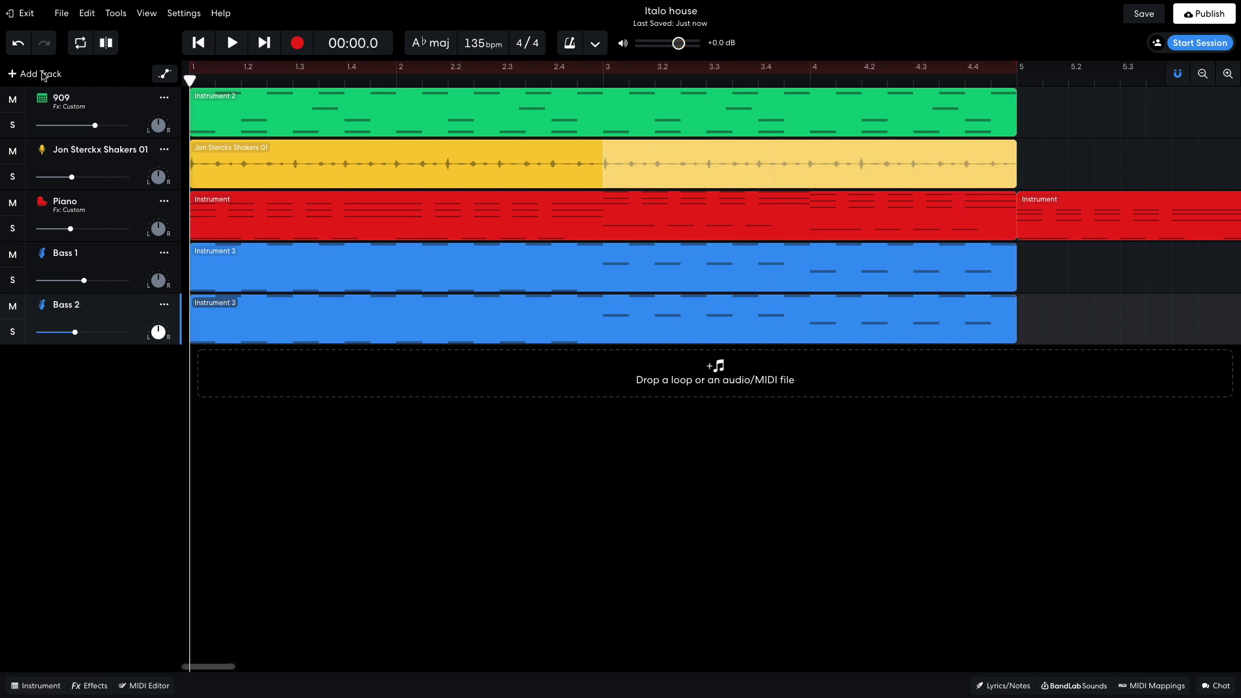
Add an instrument track using the Two Saw Detune sound from the Synth Leads and play the four-bar lead part.
click(36, 73)
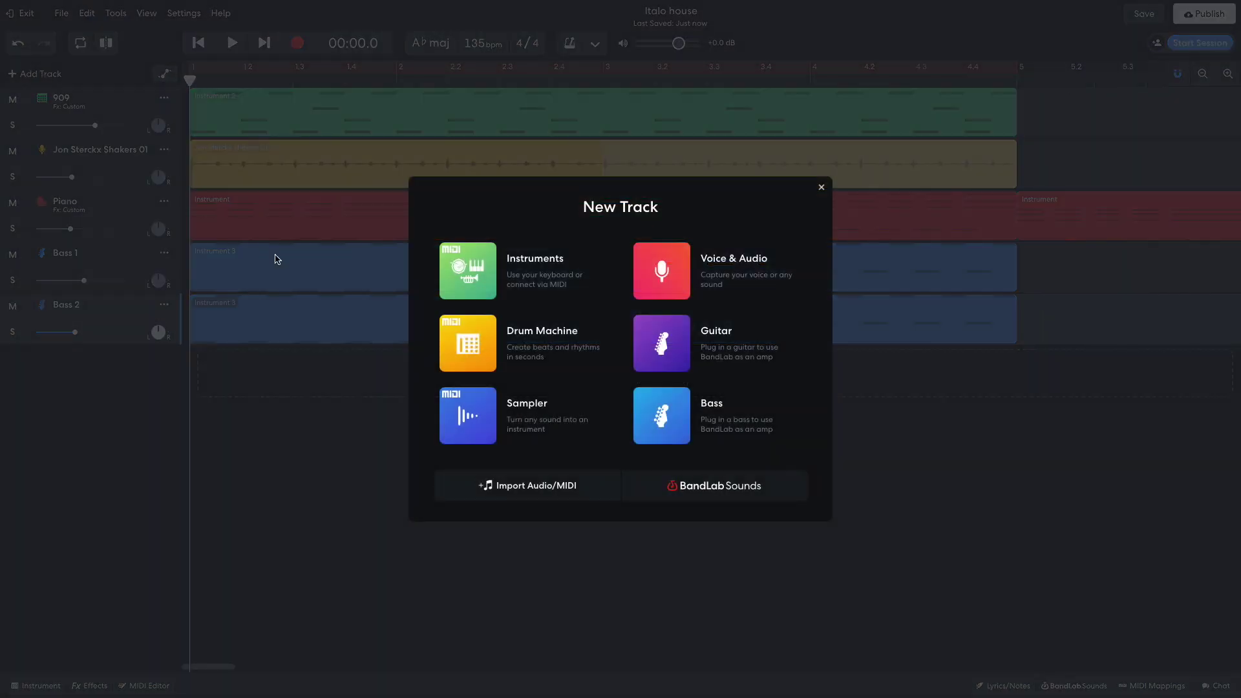
click(465, 268)
click(34, 686)
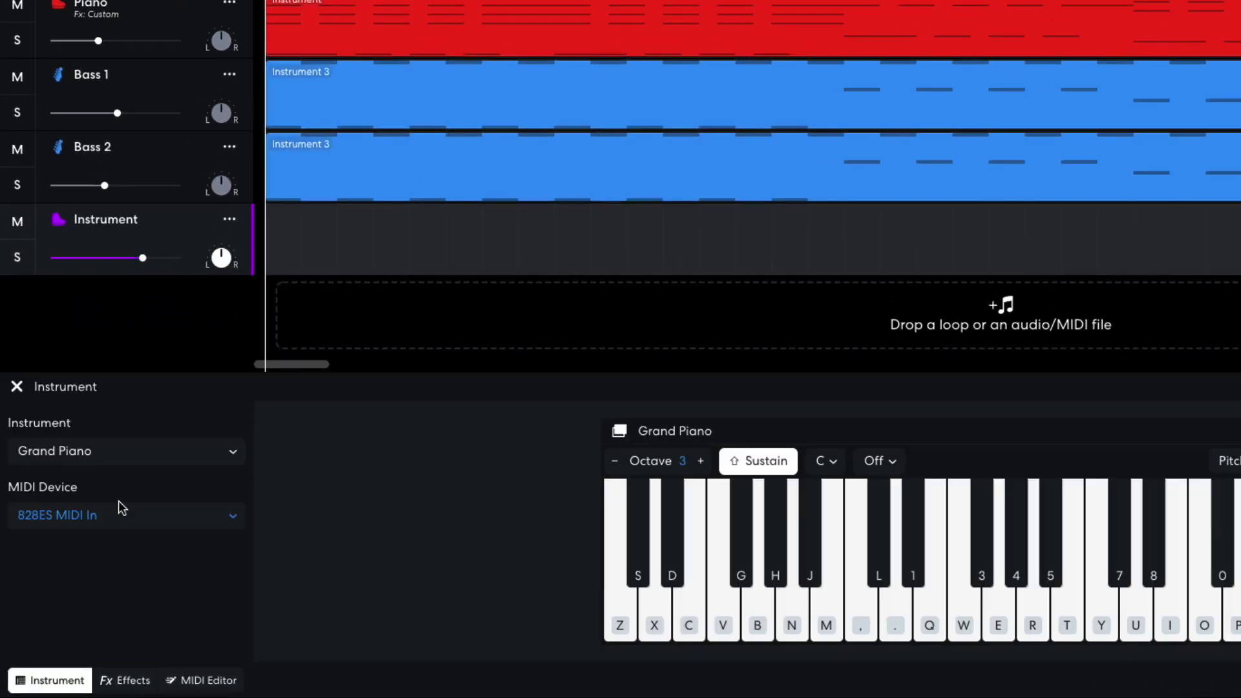
click(127, 457)
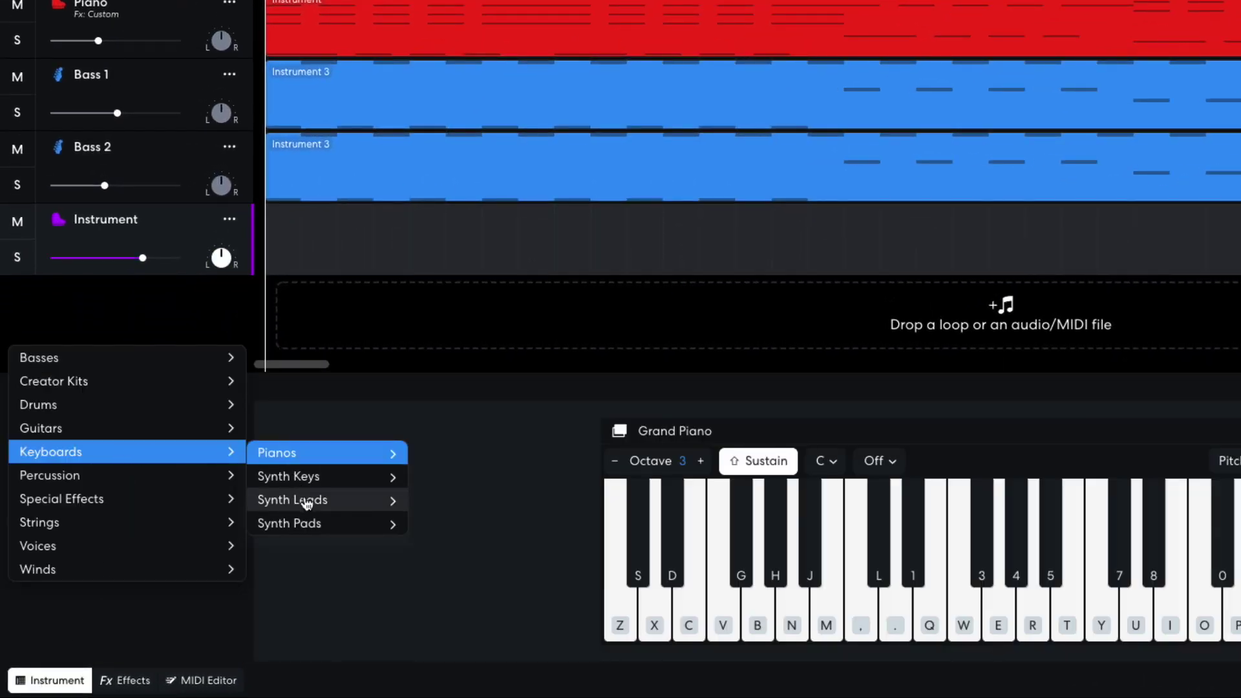
mouse_move(306, 502)
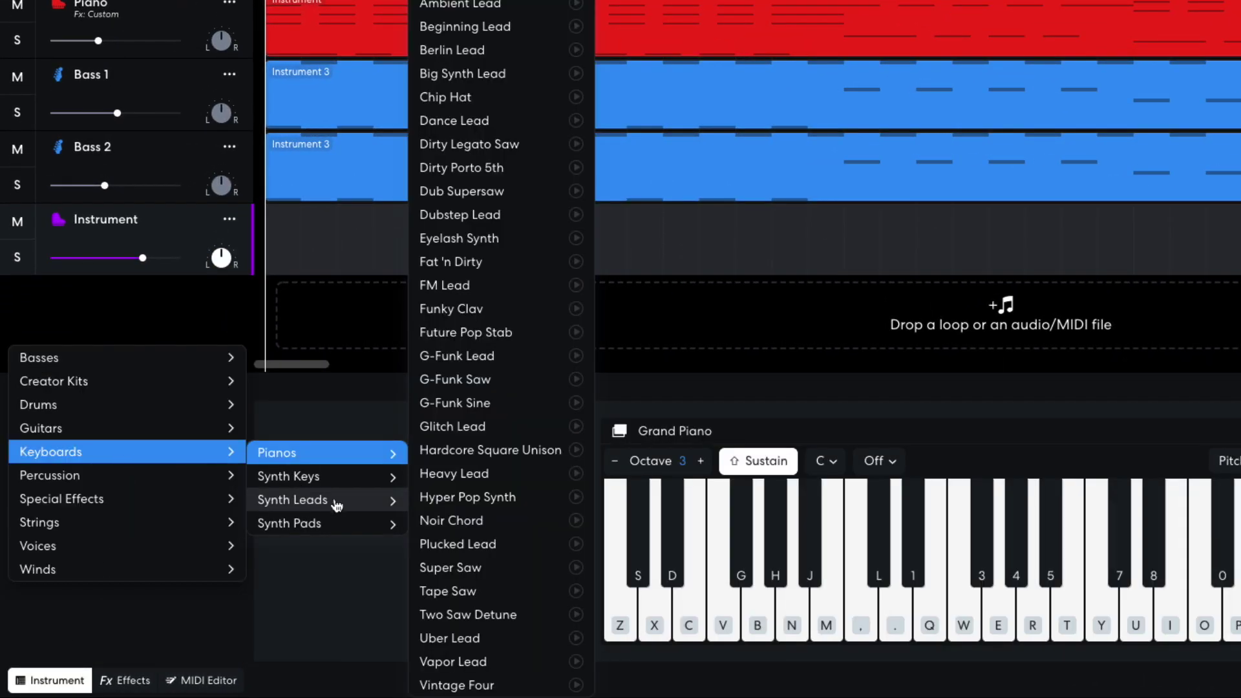
click(462, 615)
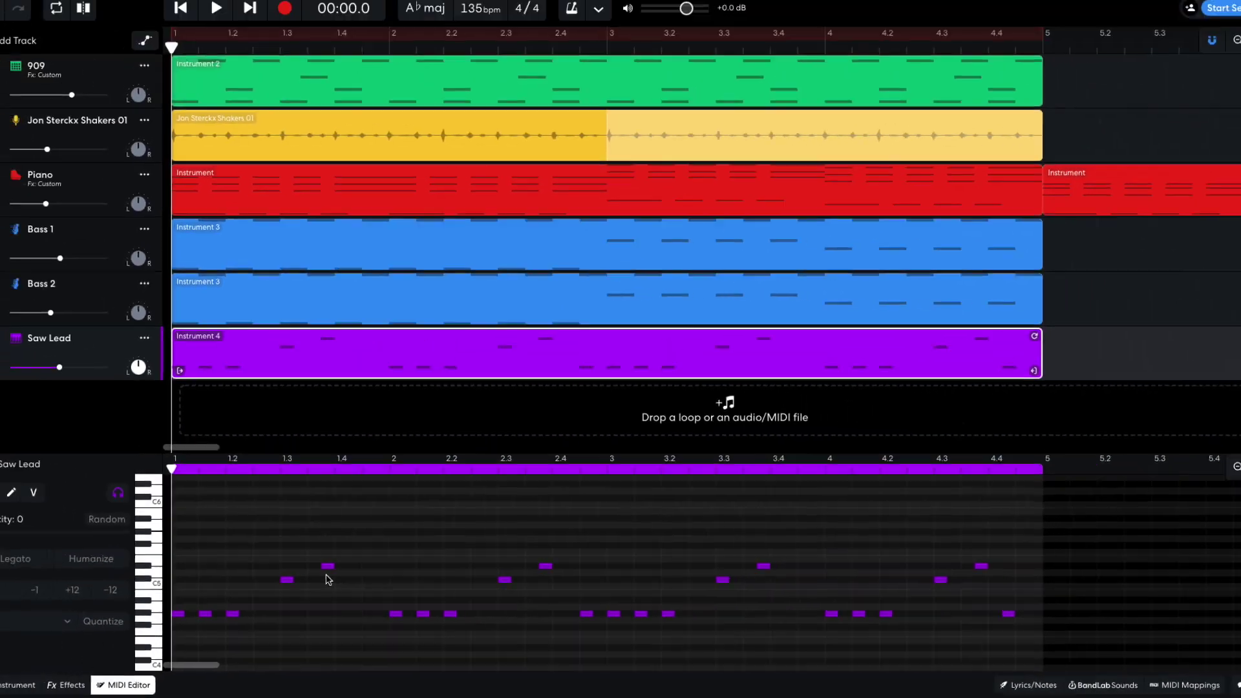
key(space)
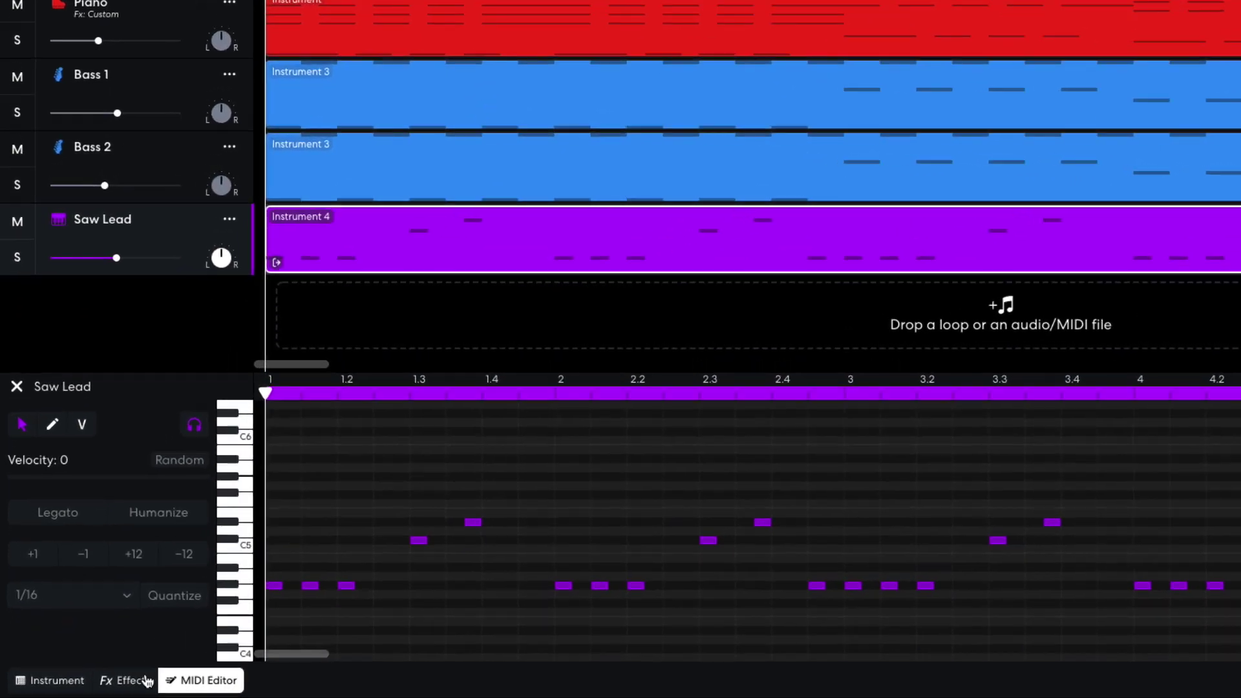
Add the Phase 72 effect from the Modulation category to the Saw Lead track.
click(96, 685)
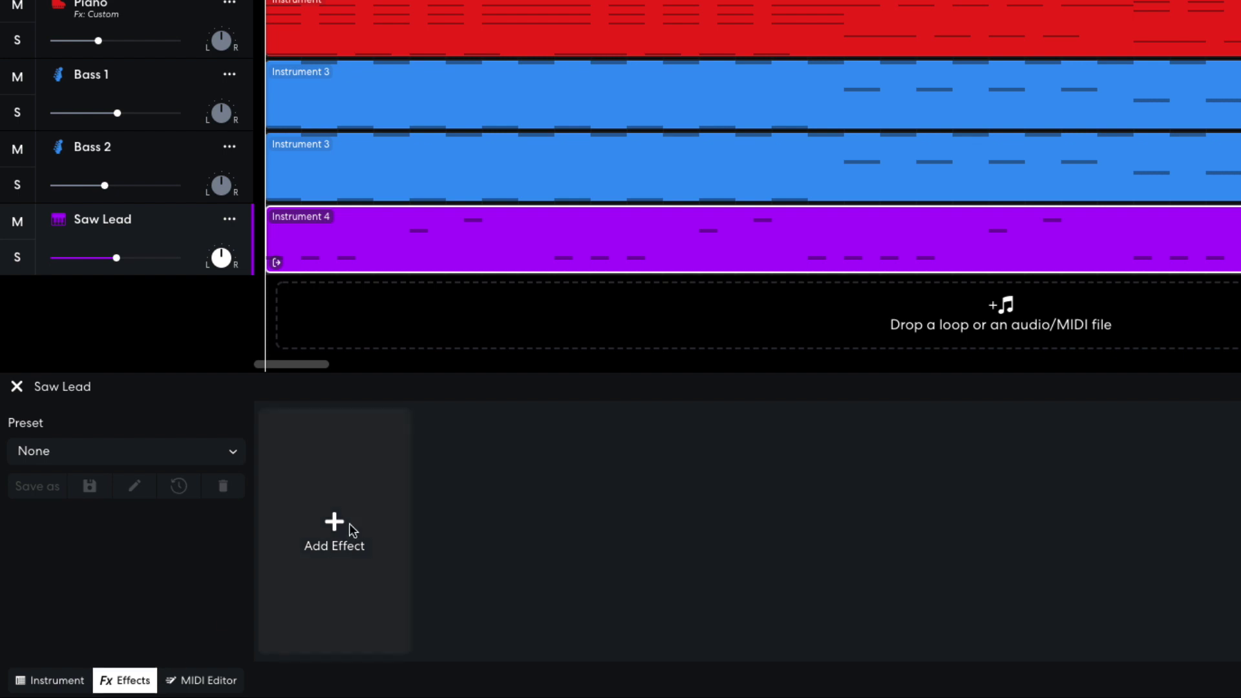
click(249, 574)
click(165, 177)
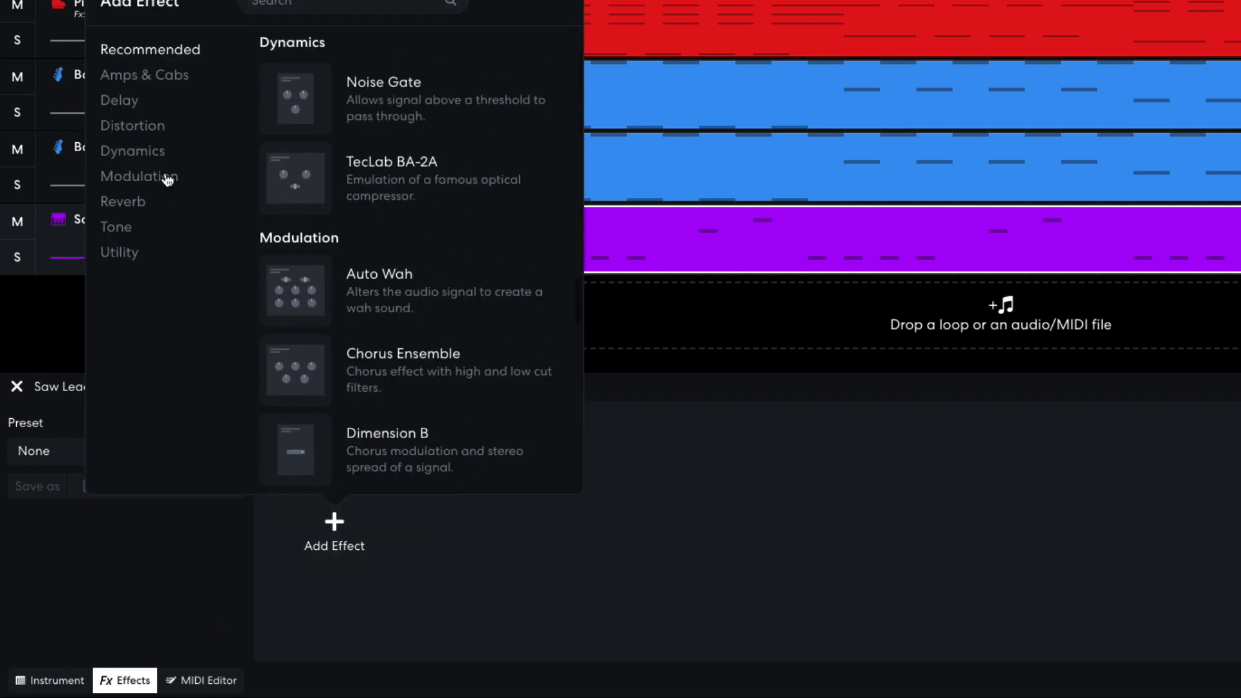
scroll(313, 275, down, 3)
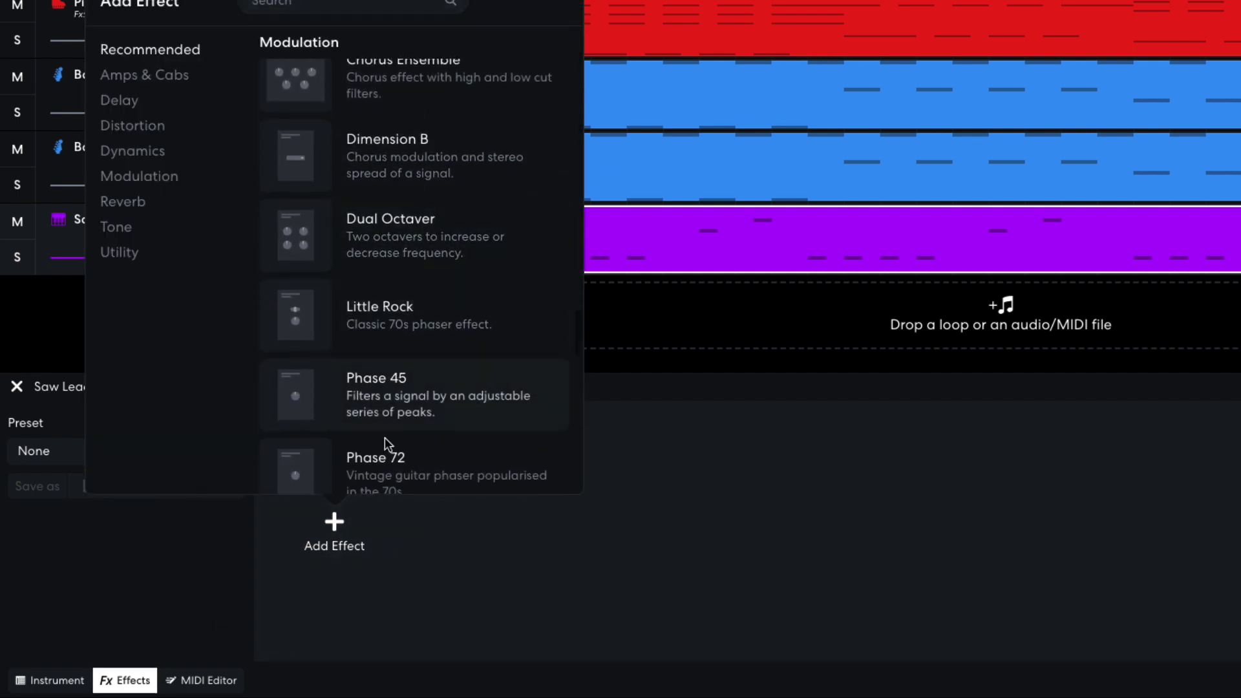
click(381, 459)
Add the Filter Echo delay to the Saw Lead track, lower its mix and play the arrangement from the start.
click(485, 517)
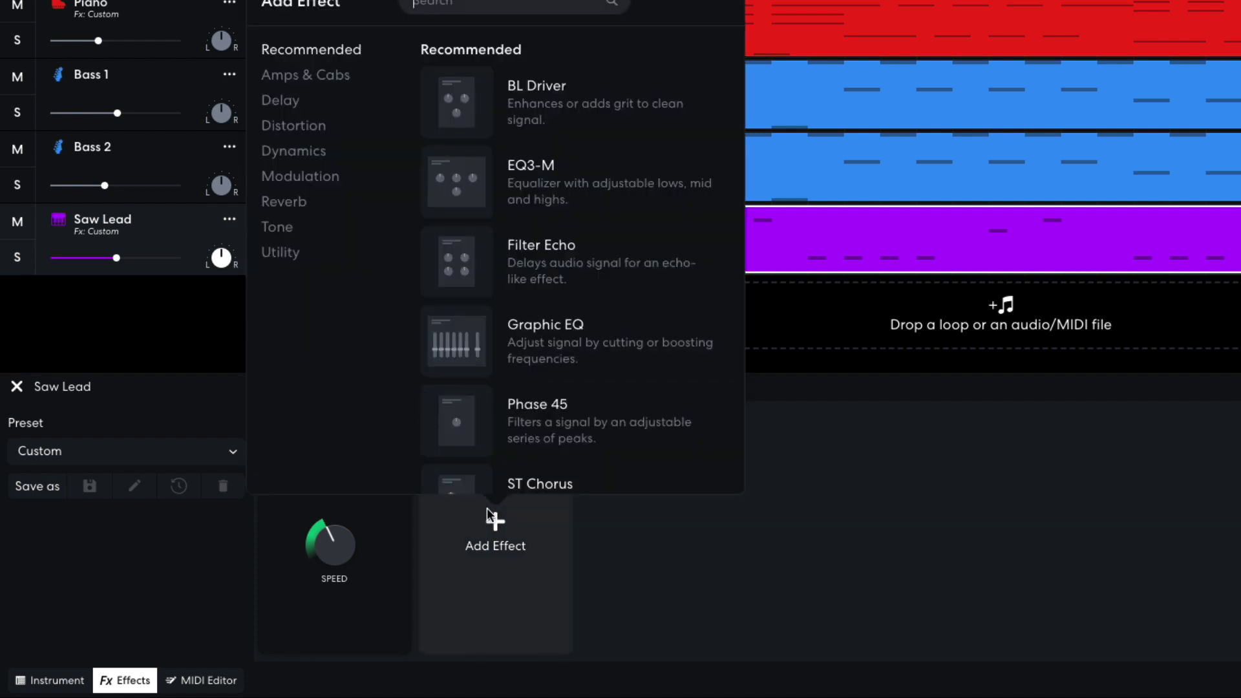
click(278, 108)
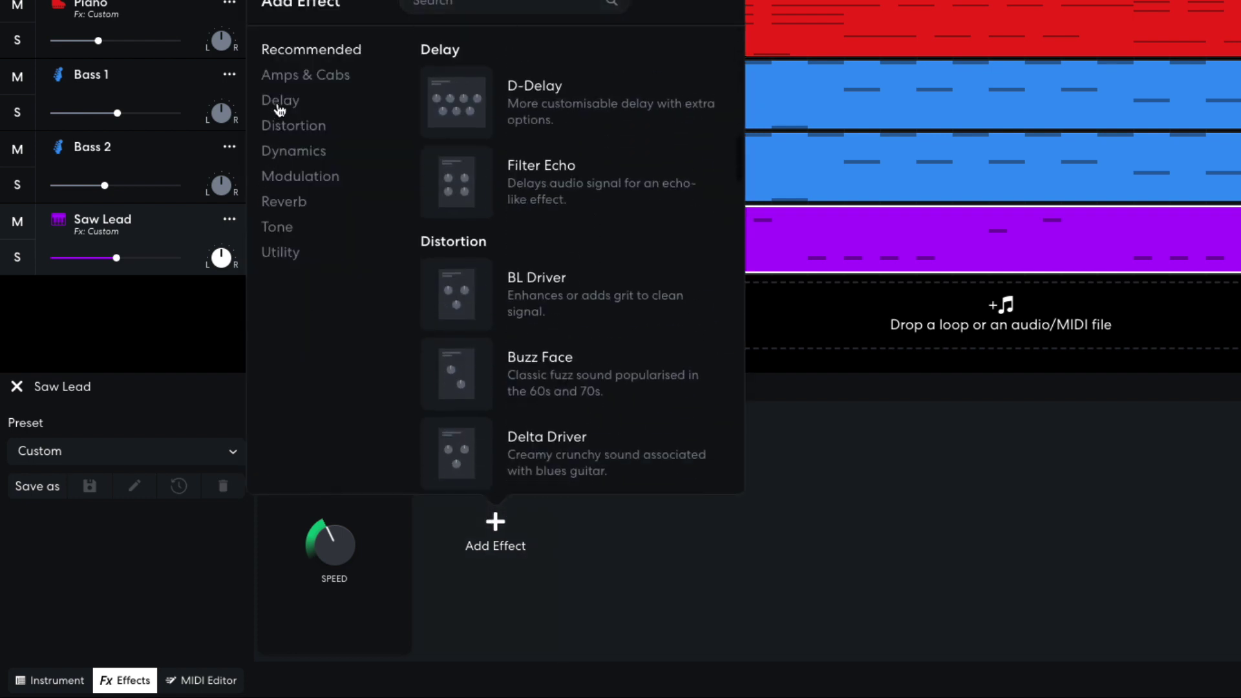
click(481, 187)
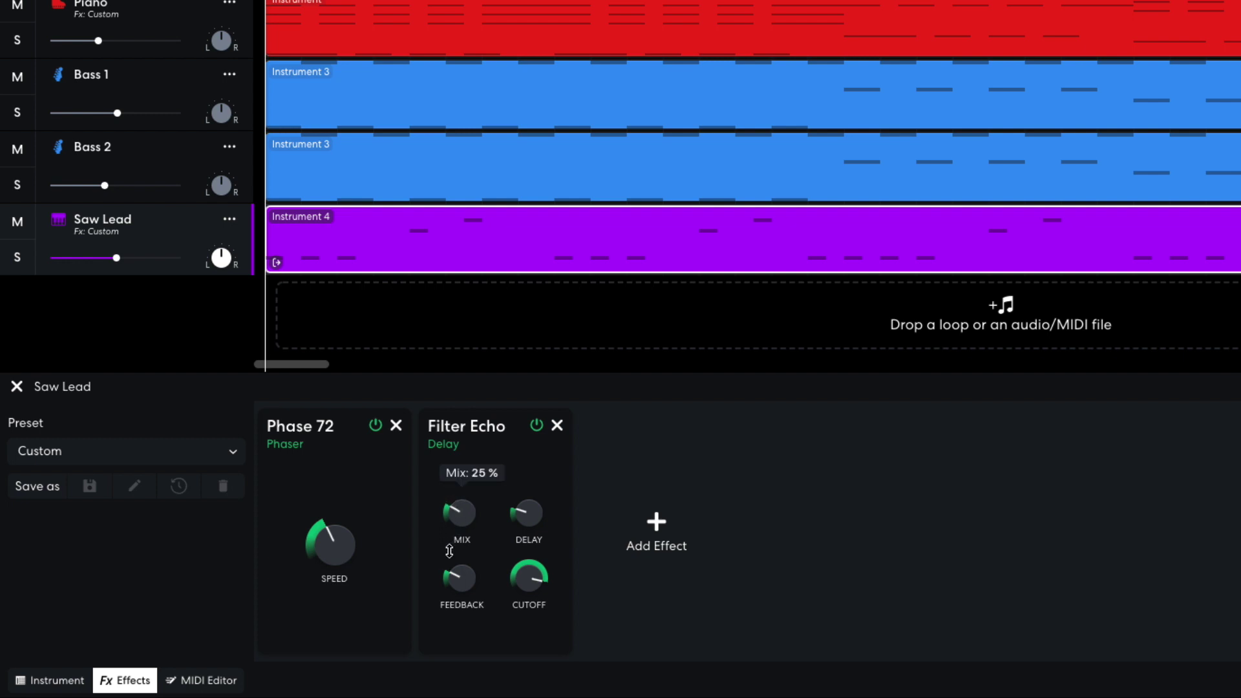
drag(449, 550, 449, 561)
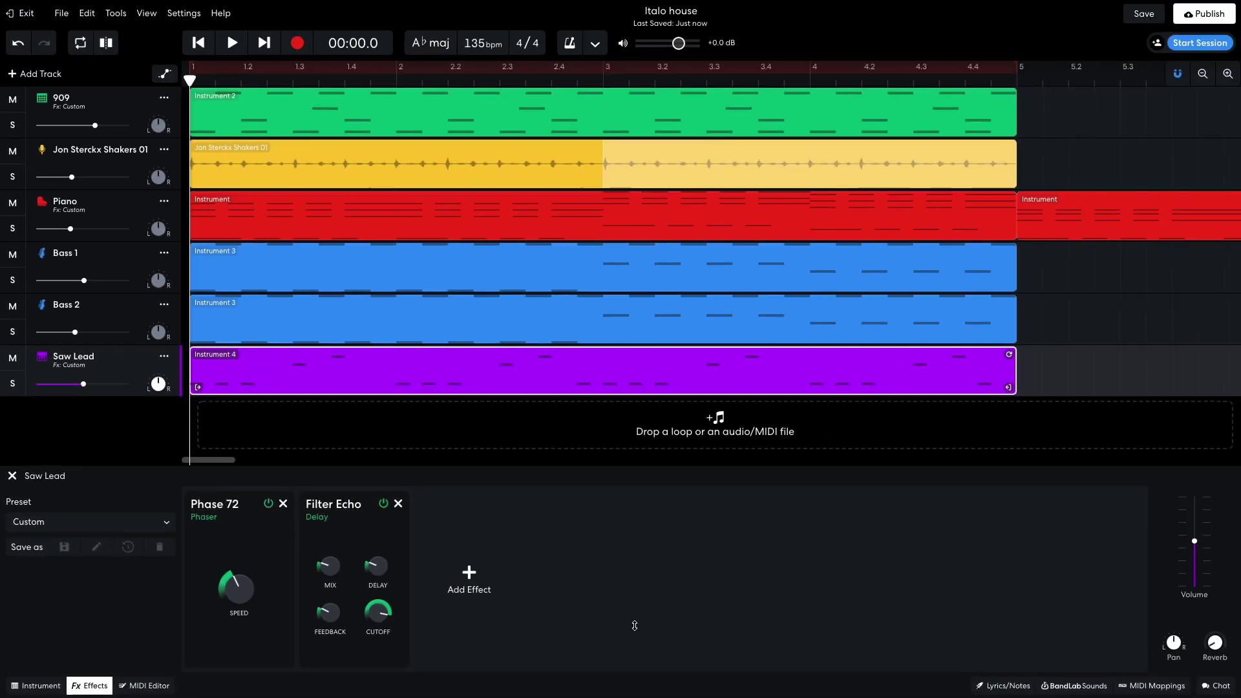
key(space)
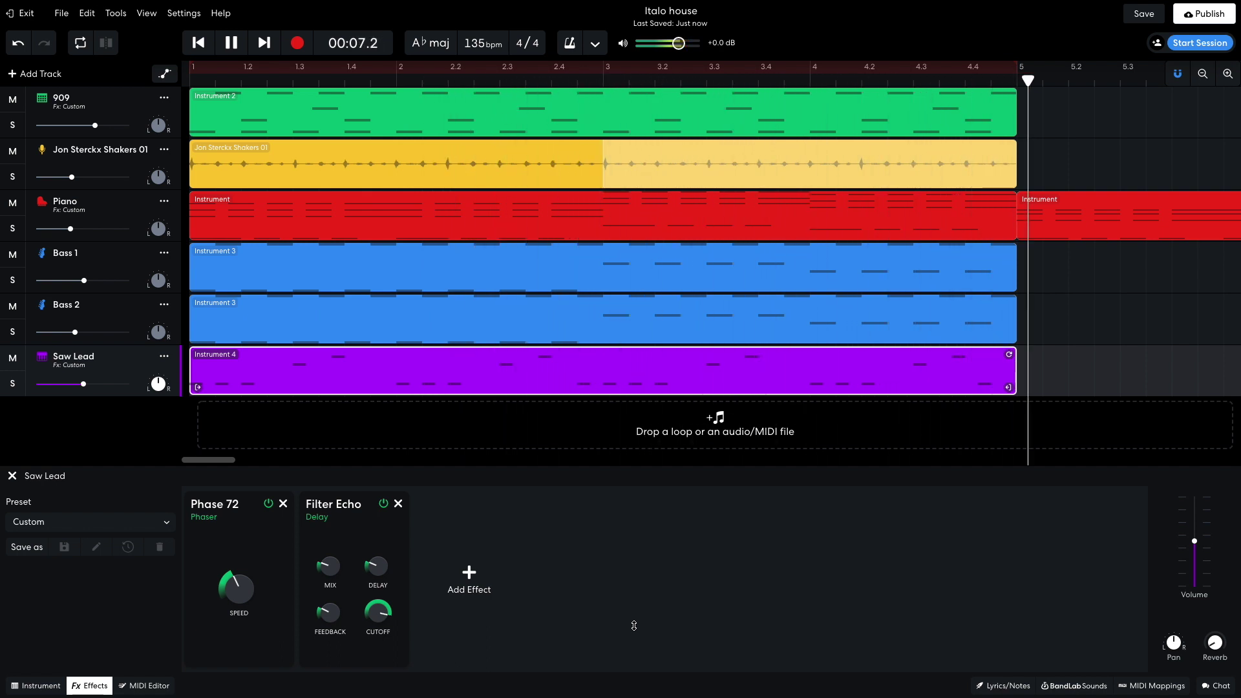
key(space)
Mute the Saw Lead track and return the playhead to the start of the song.
key(m)
key(Escape)
key(Return)
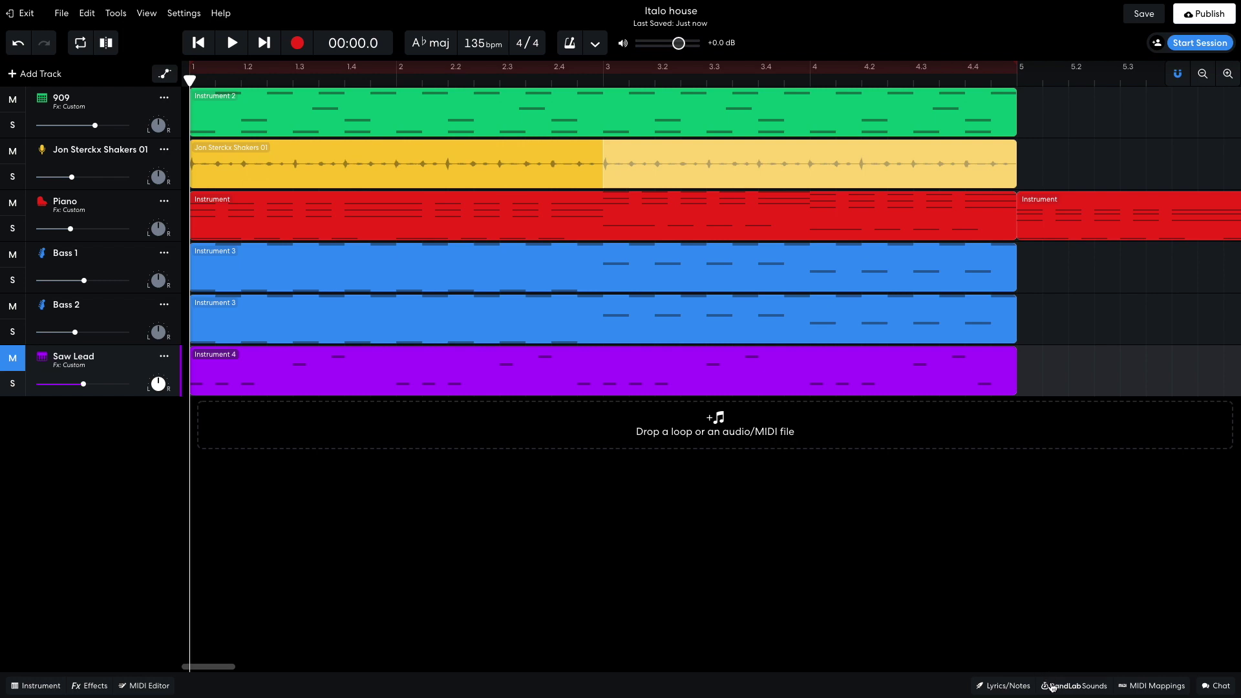
Filter the BandLab Sounds loops to the Voice instrument and the Electronic genre.
click(1052, 687)
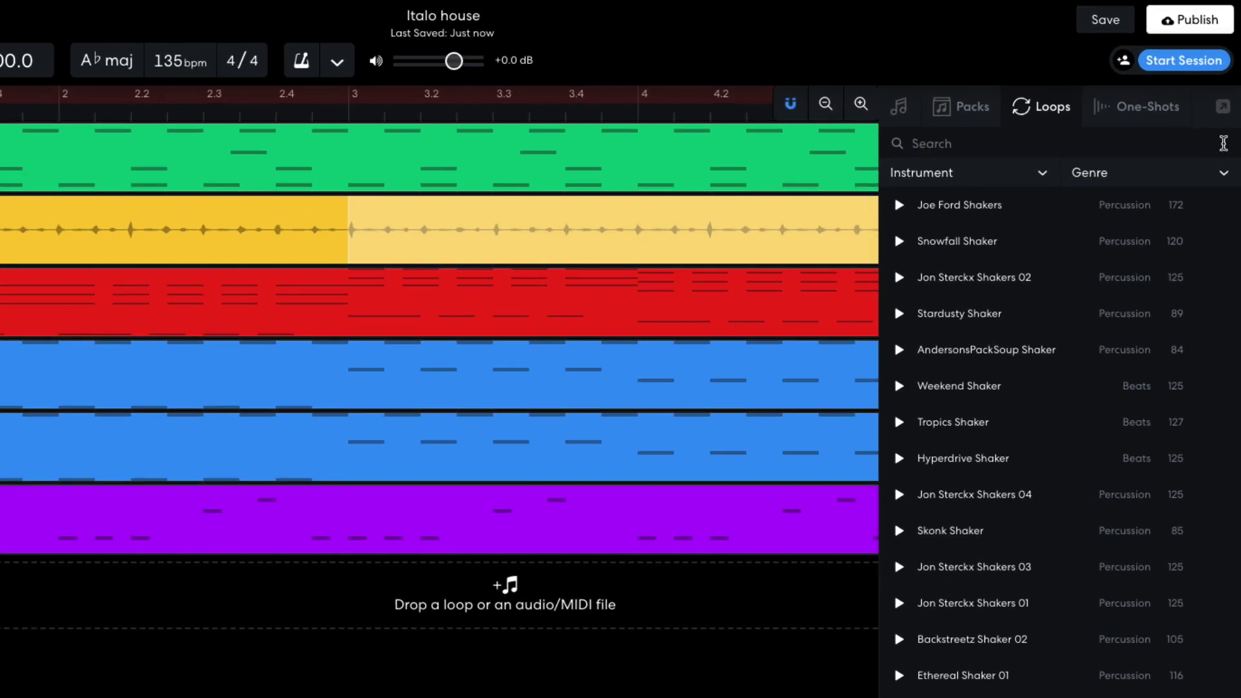
click(1017, 174)
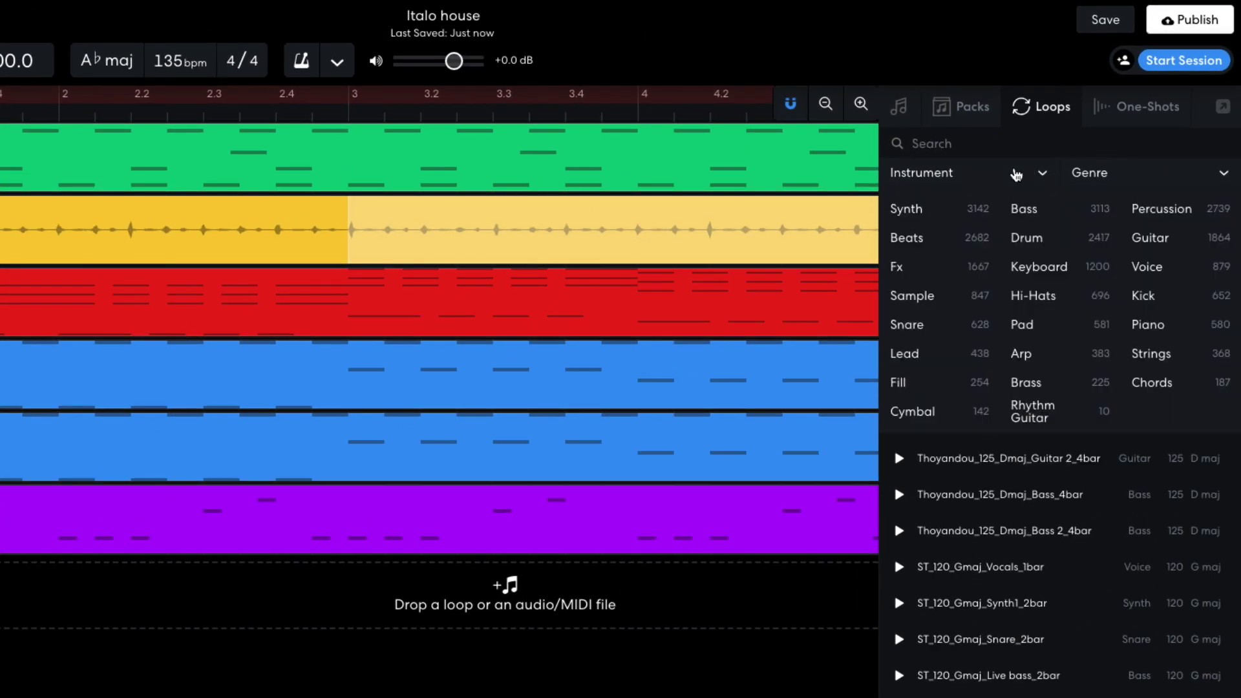
click(1144, 267)
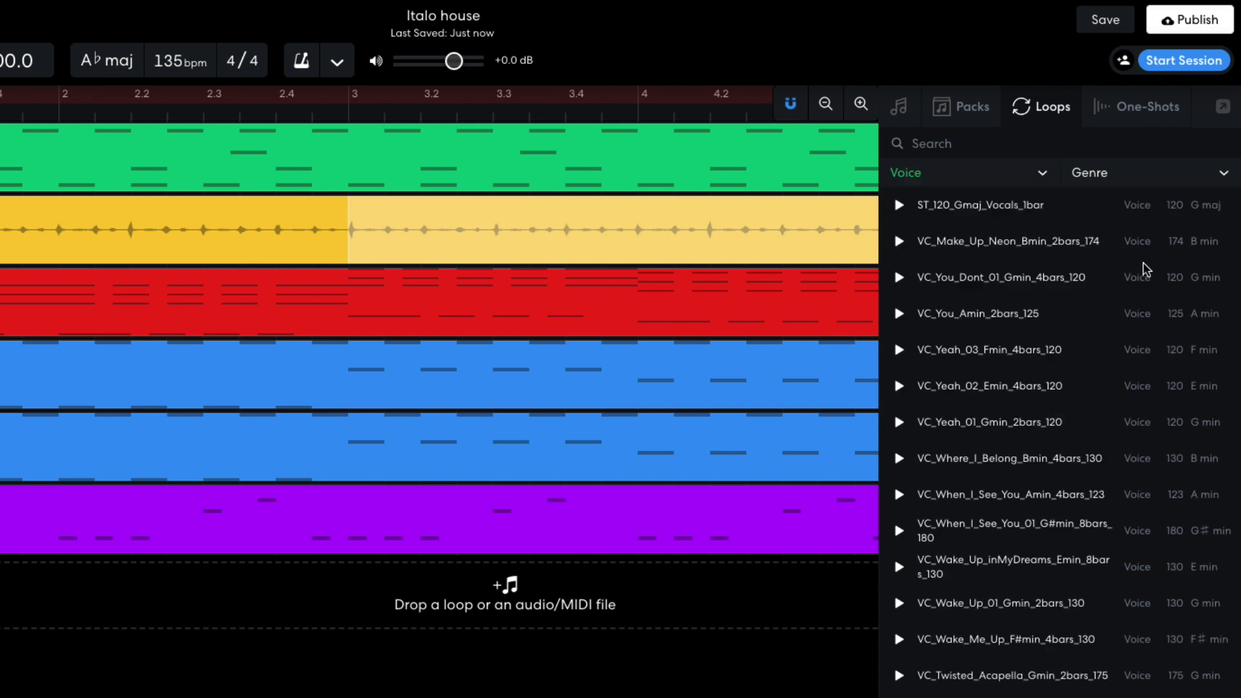
click(1116, 178)
click(943, 208)
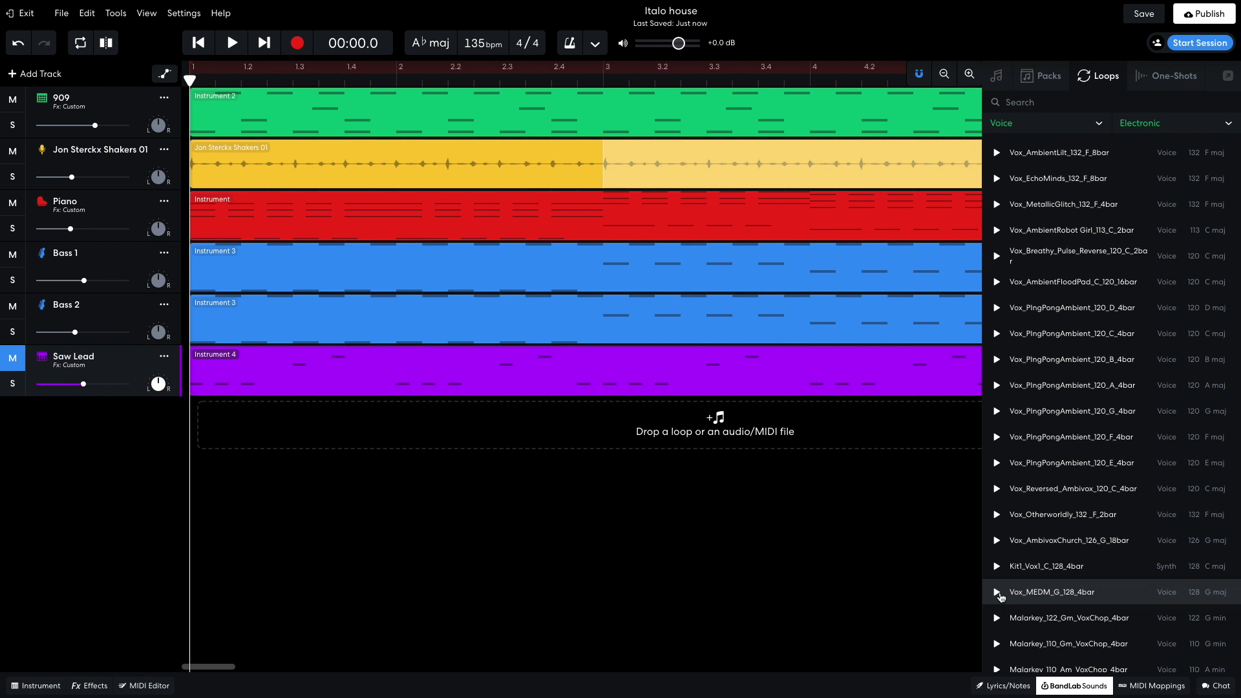
Place the Vox_MEDM_G_128_4bar loop on a new track, starting about half a beat into bar 1, and play it with the mix.
drag(1030, 593, 246, 432)
drag(345, 428, 296, 429)
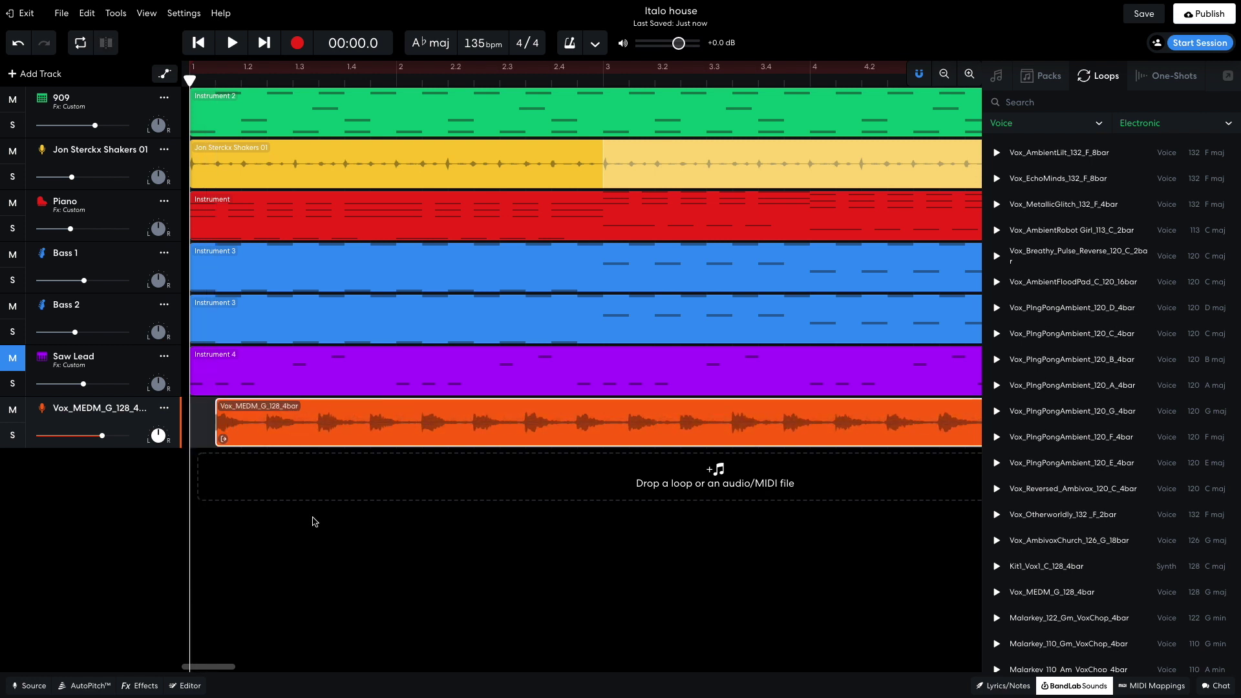
key(space)
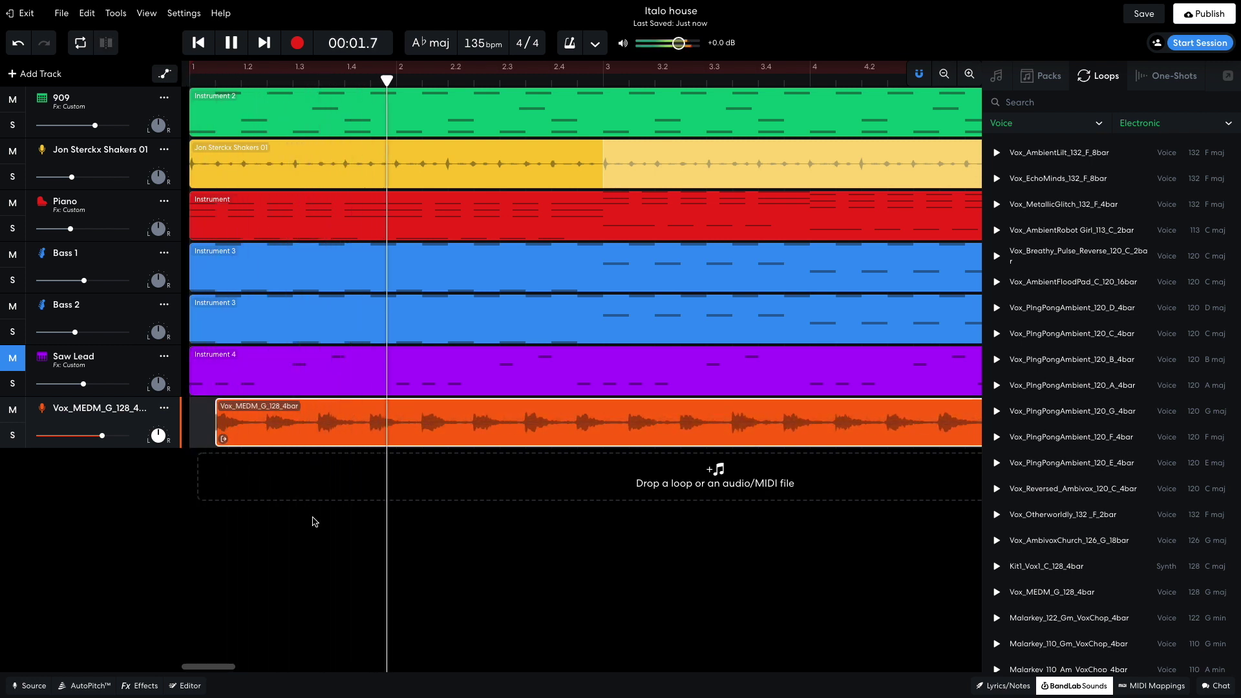
key(space)
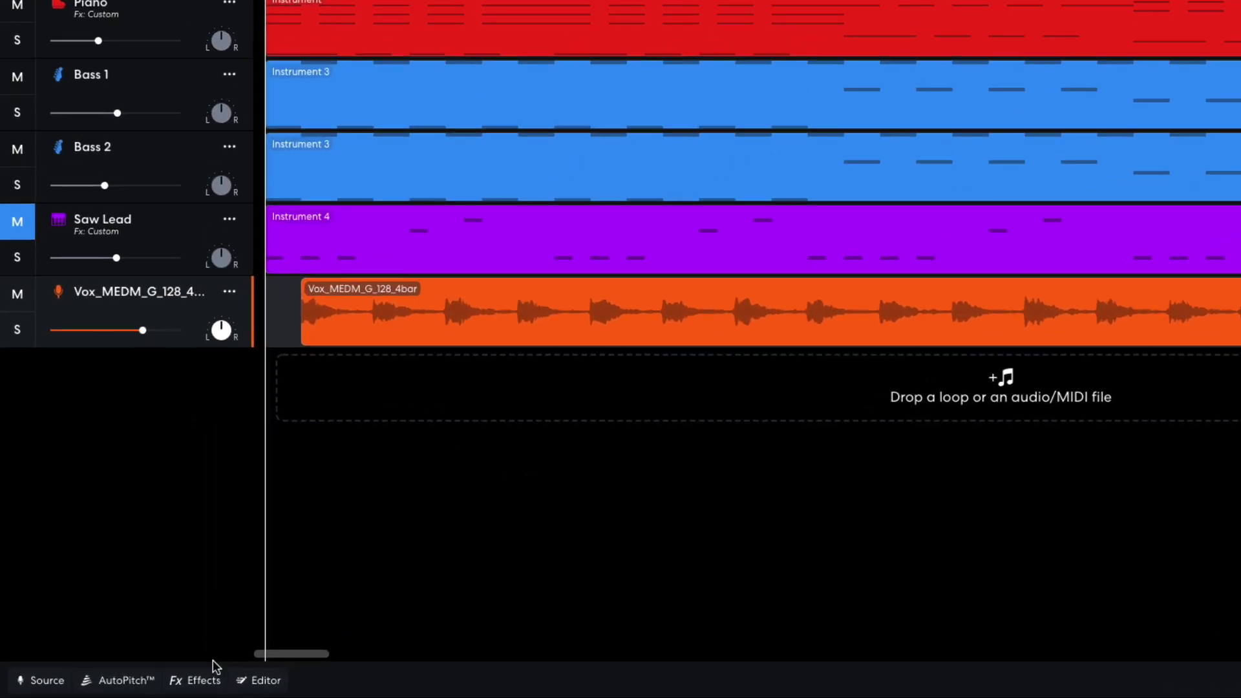
Add the Phase 72 phaser to the Vox_MEDM_G_128_4bar track and play the arrangement from the start.
click(139, 686)
click(329, 534)
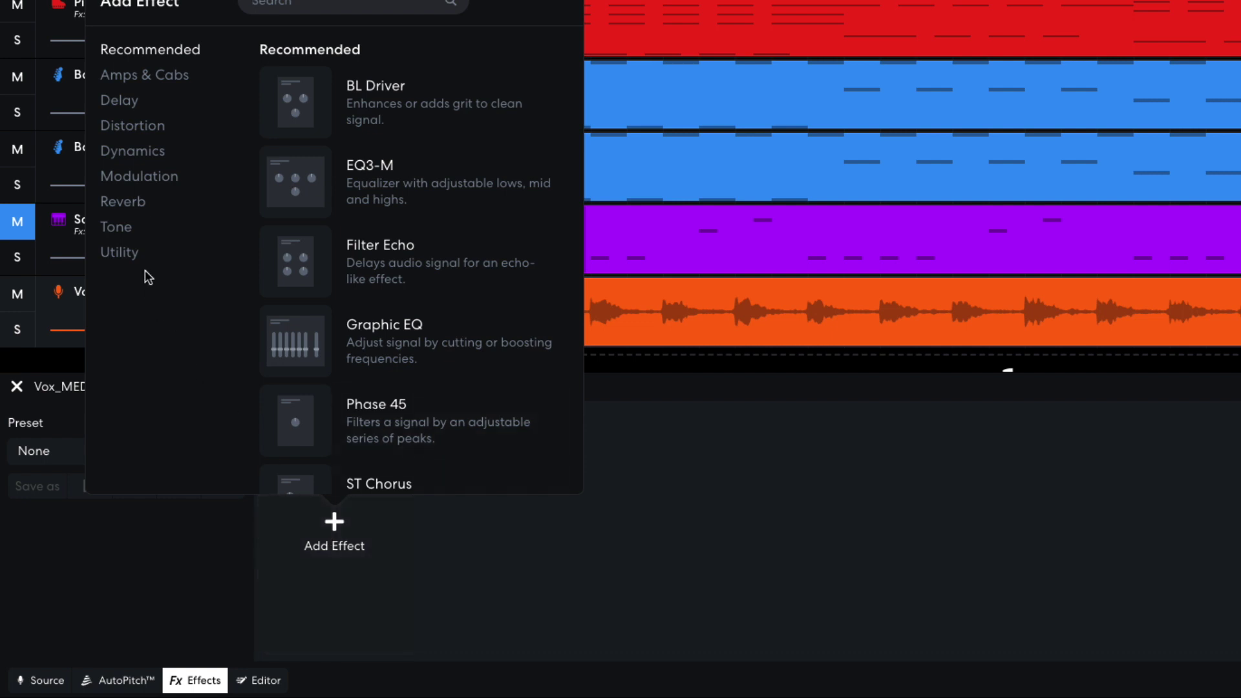
click(167, 181)
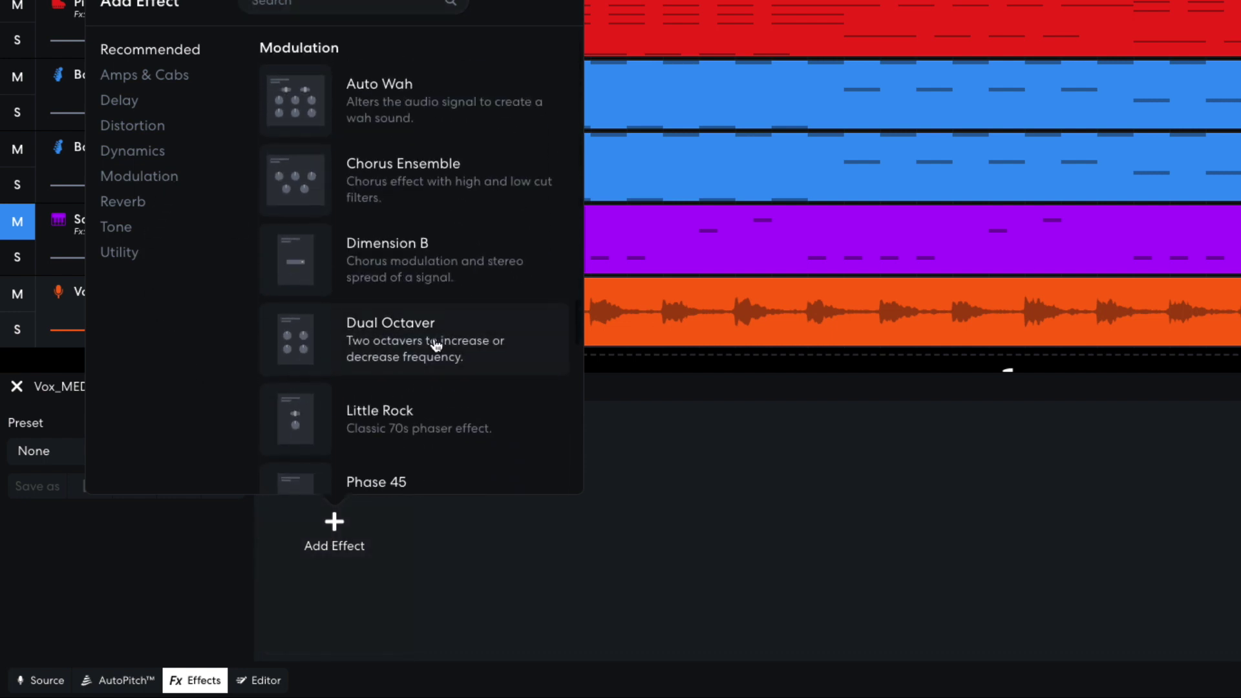
scroll(433, 349, down, 4)
click(397, 325)
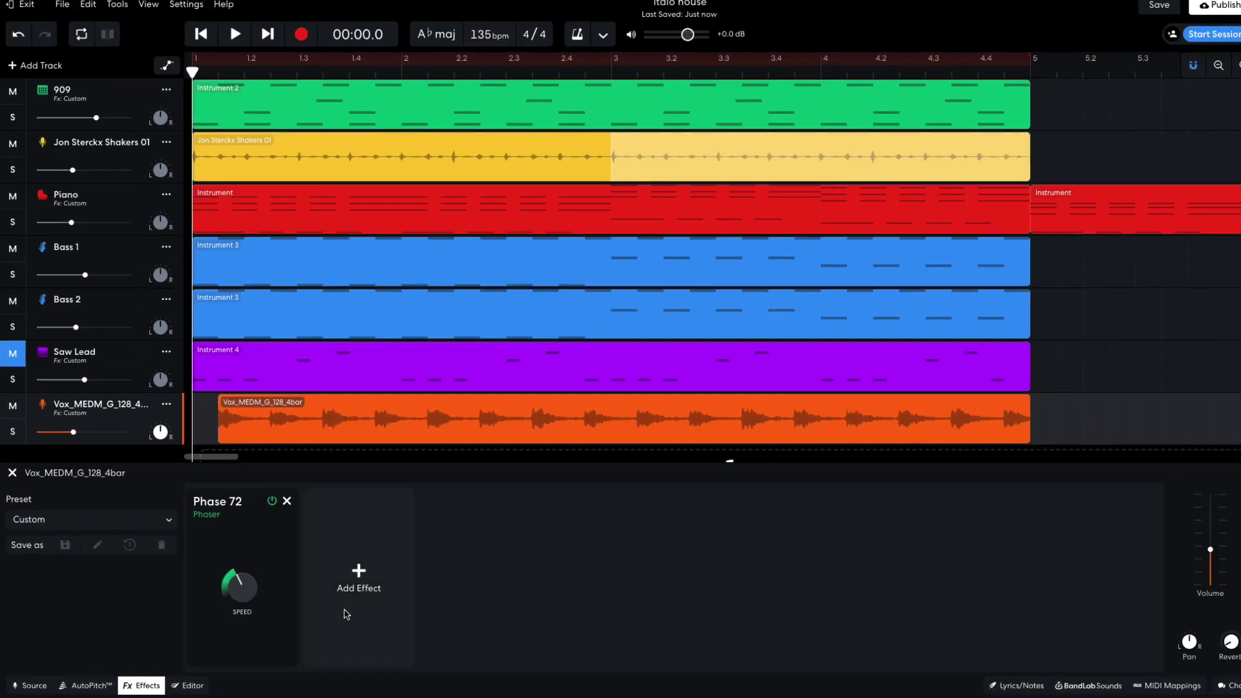
key(space)
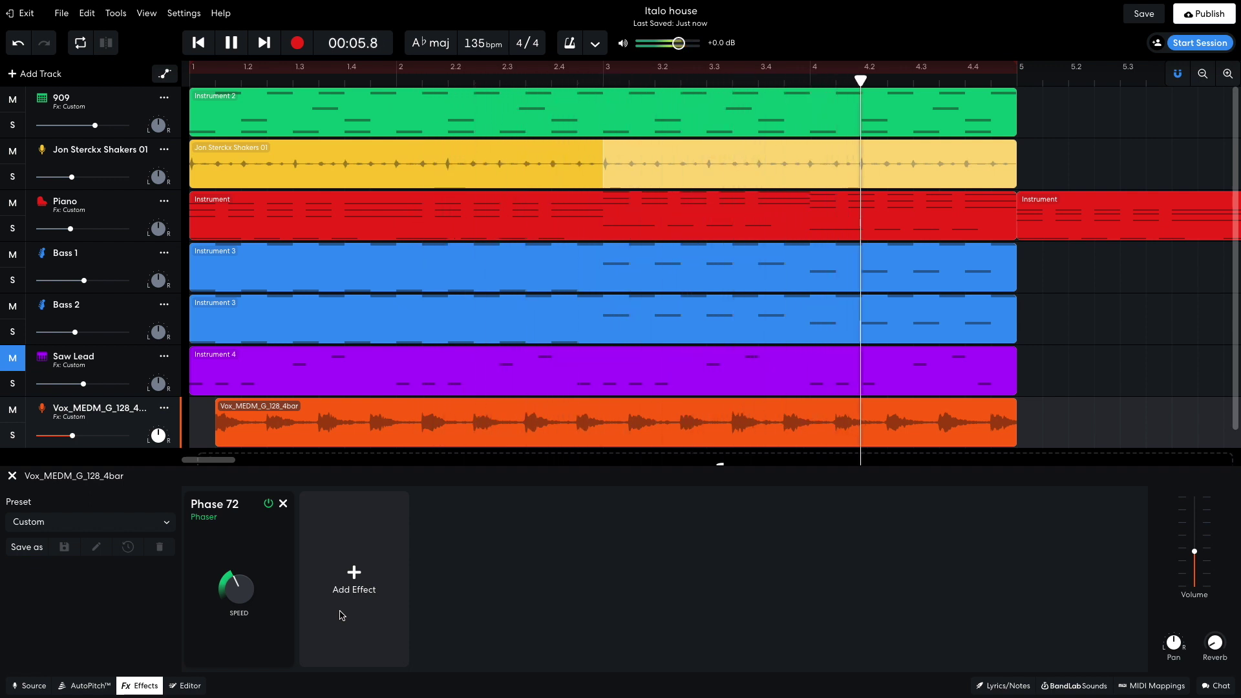
key(space)
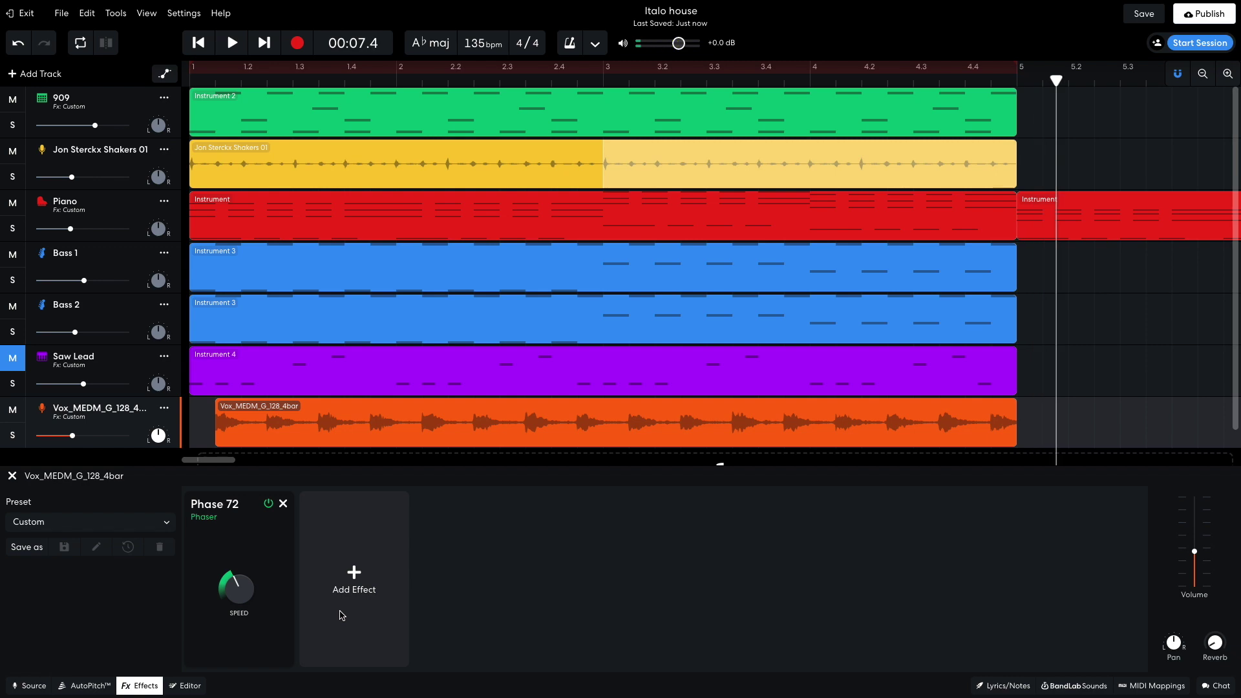
Mute the Vox_MEDM_G_128_4bar track and return the playhead to the start of the song.
key(m)
key(Return)
key(Escape)
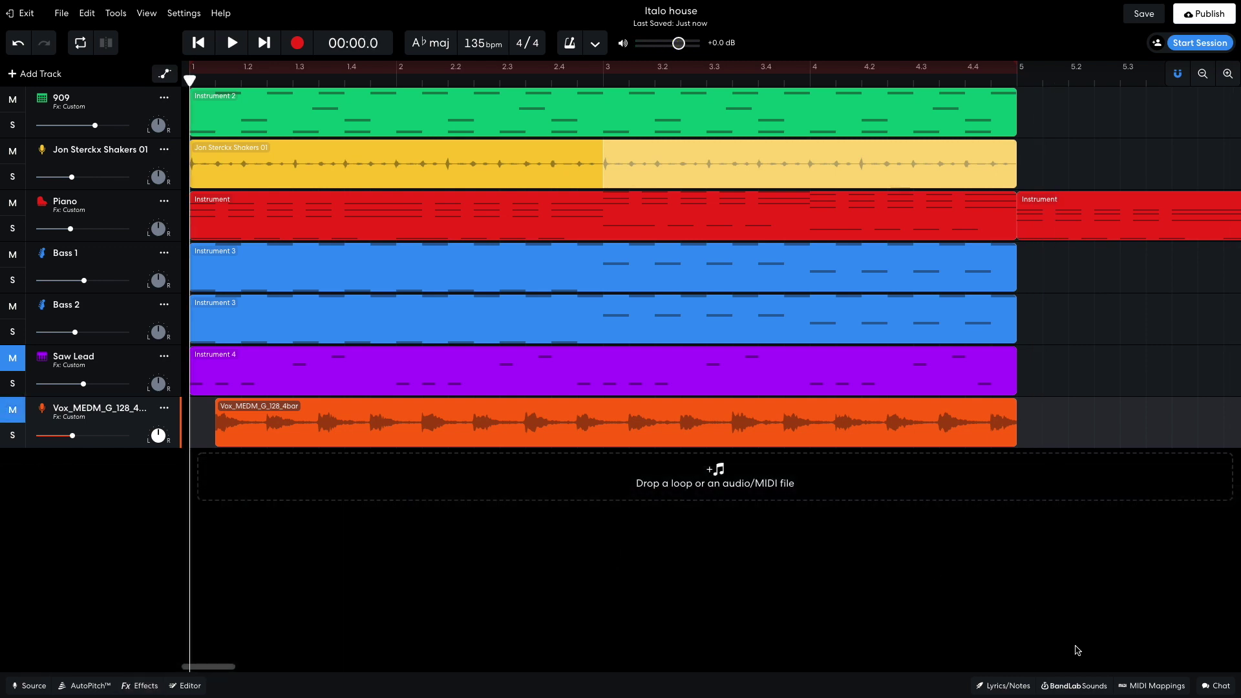
Filter the BandLab Sounds loops to the Voice instrument and the Hip Hop / Trap genre.
click(1078, 687)
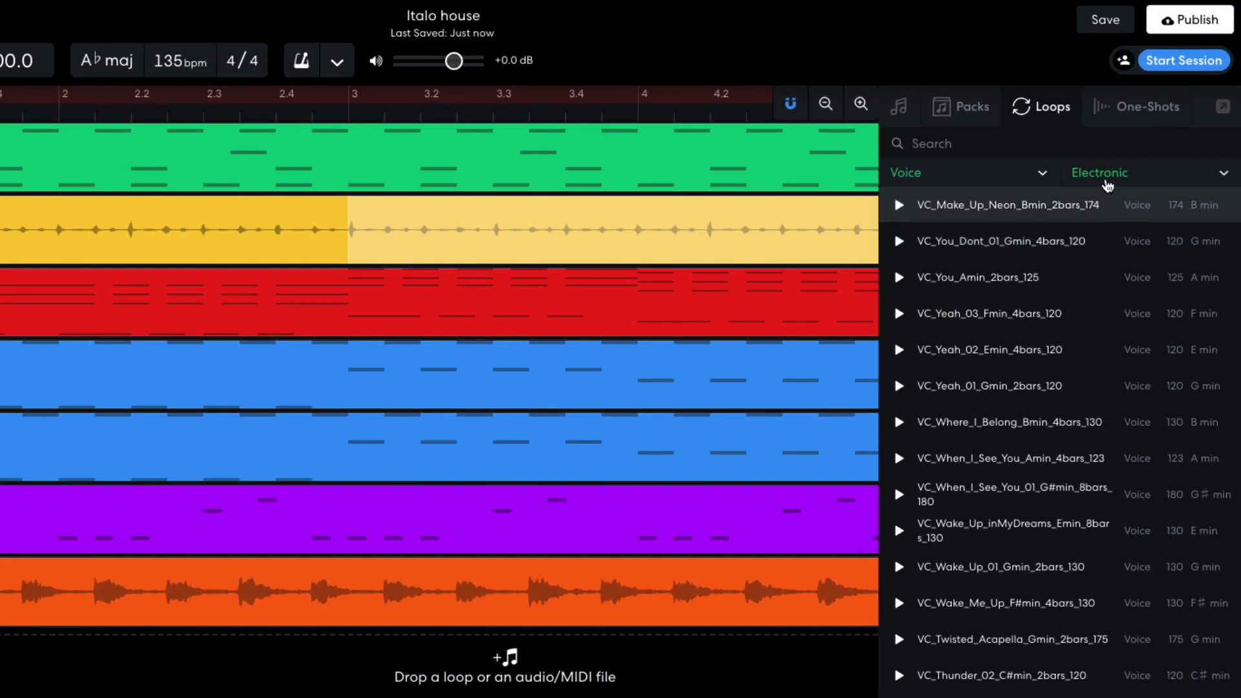
click(1143, 127)
click(1149, 234)
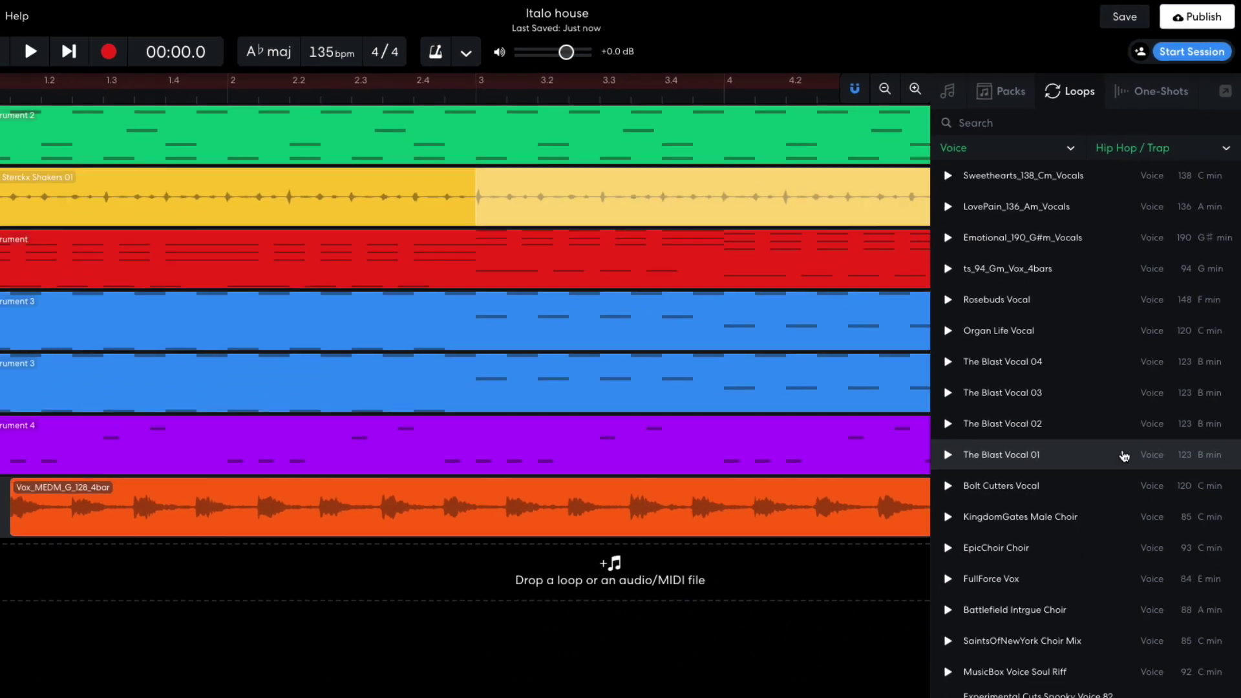
scroll(1119, 457, down, 10)
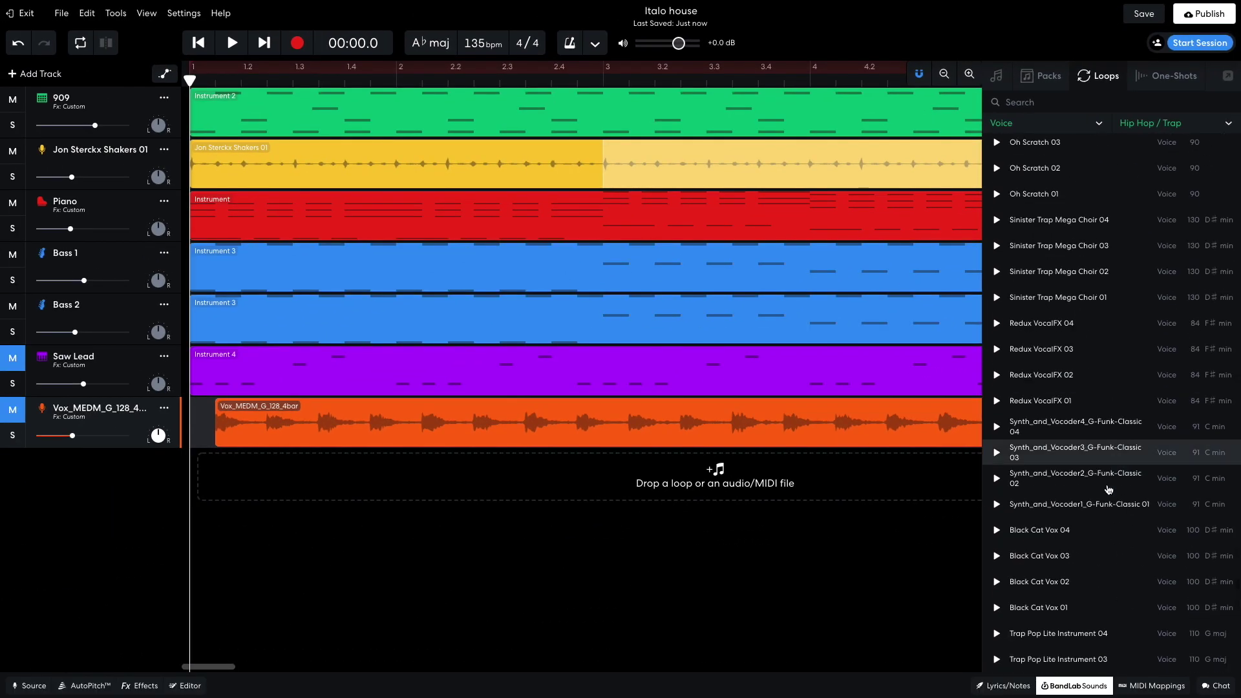
Place the Trap Pop Lite Instrument 04 loop on a new track, cut its first half beat, align it to bar 1 and play it.
drag(1054, 633, 294, 485)
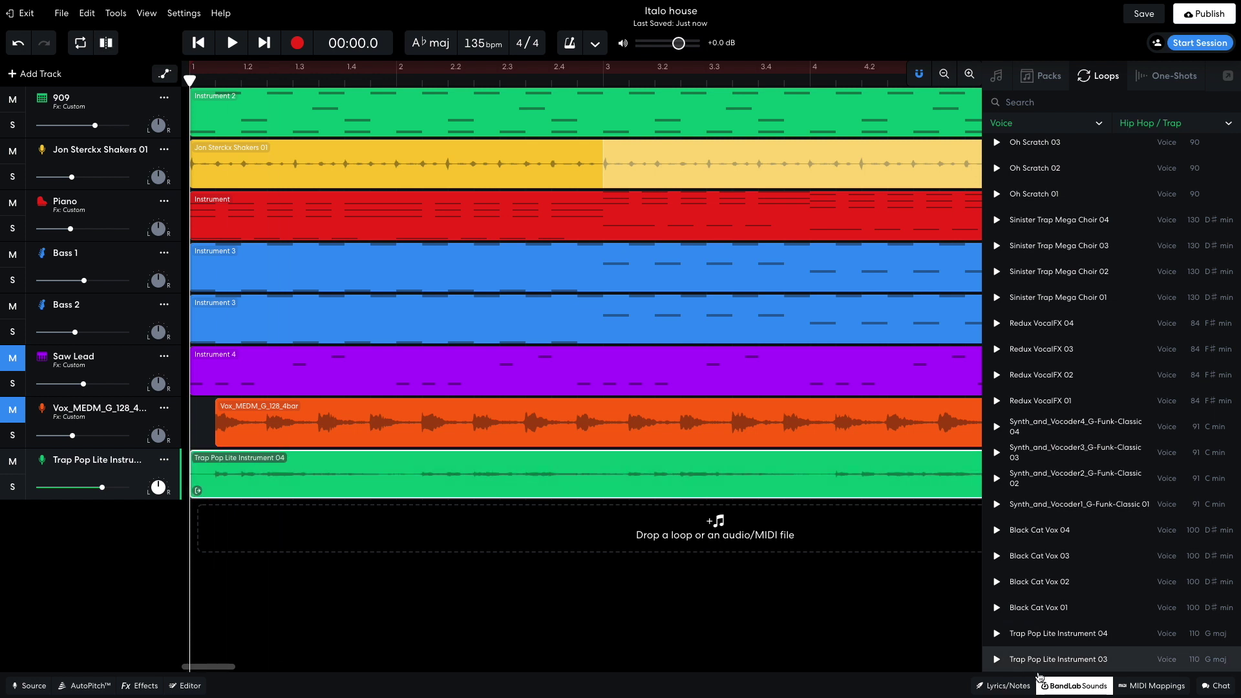
click(1073, 686)
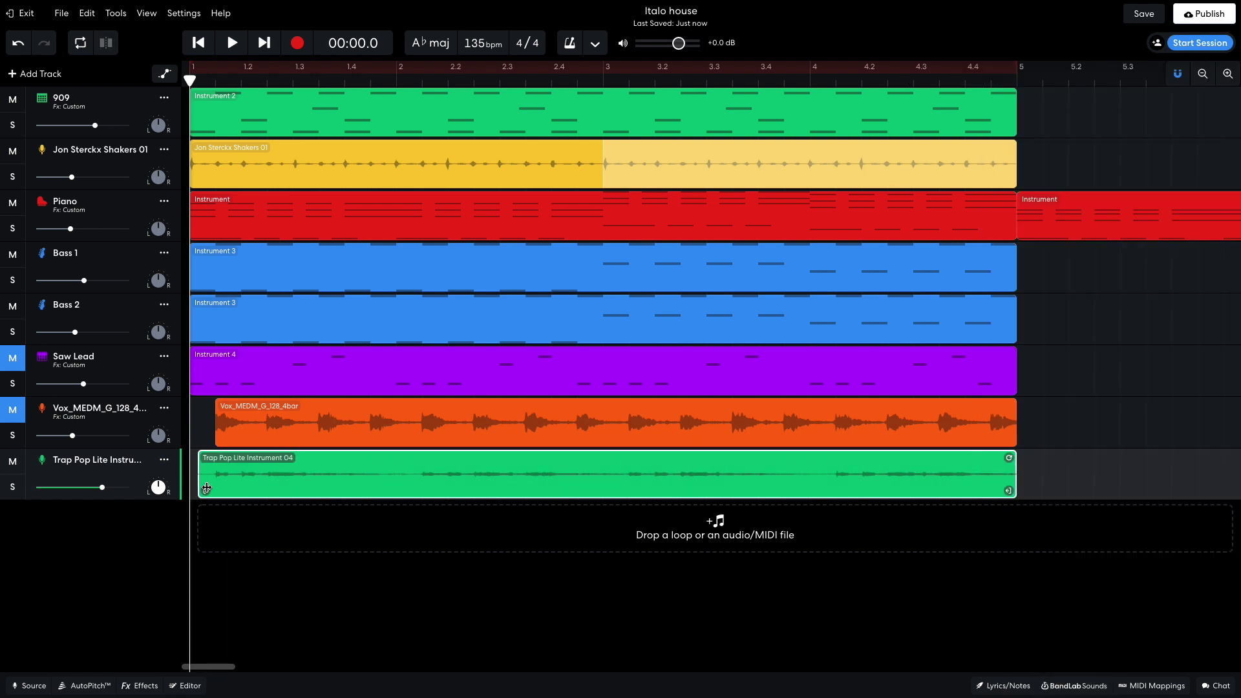
drag(317, 480, 292, 481)
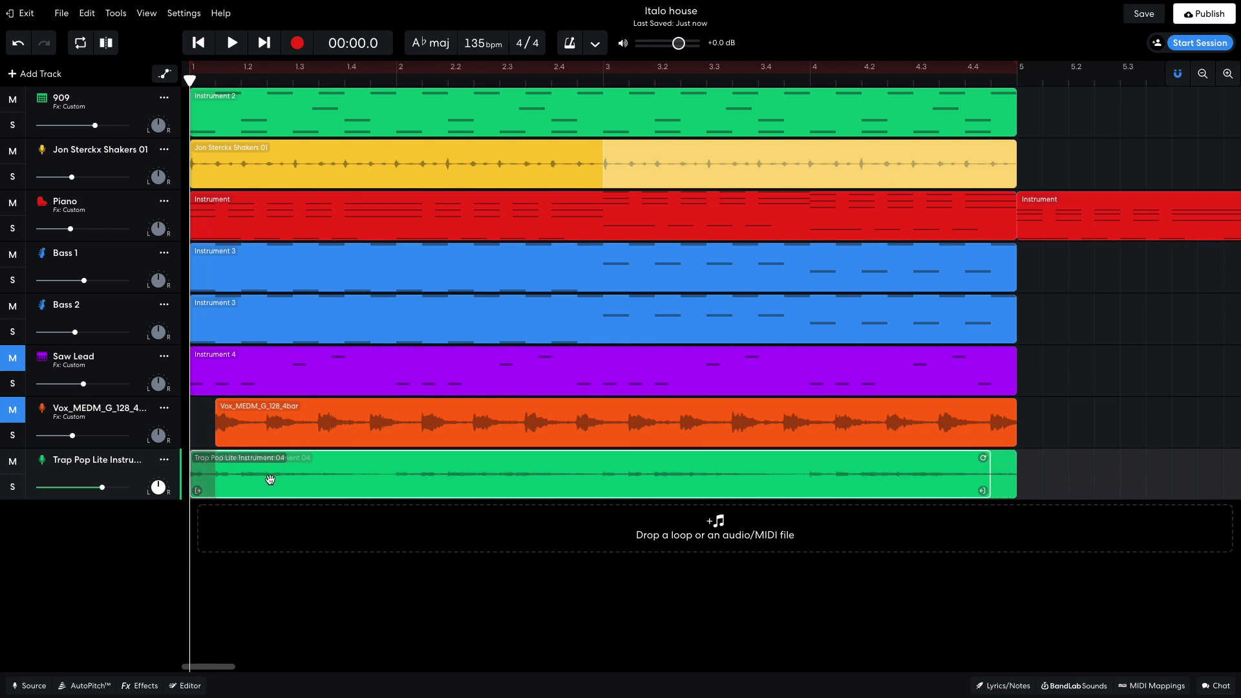
key(space)
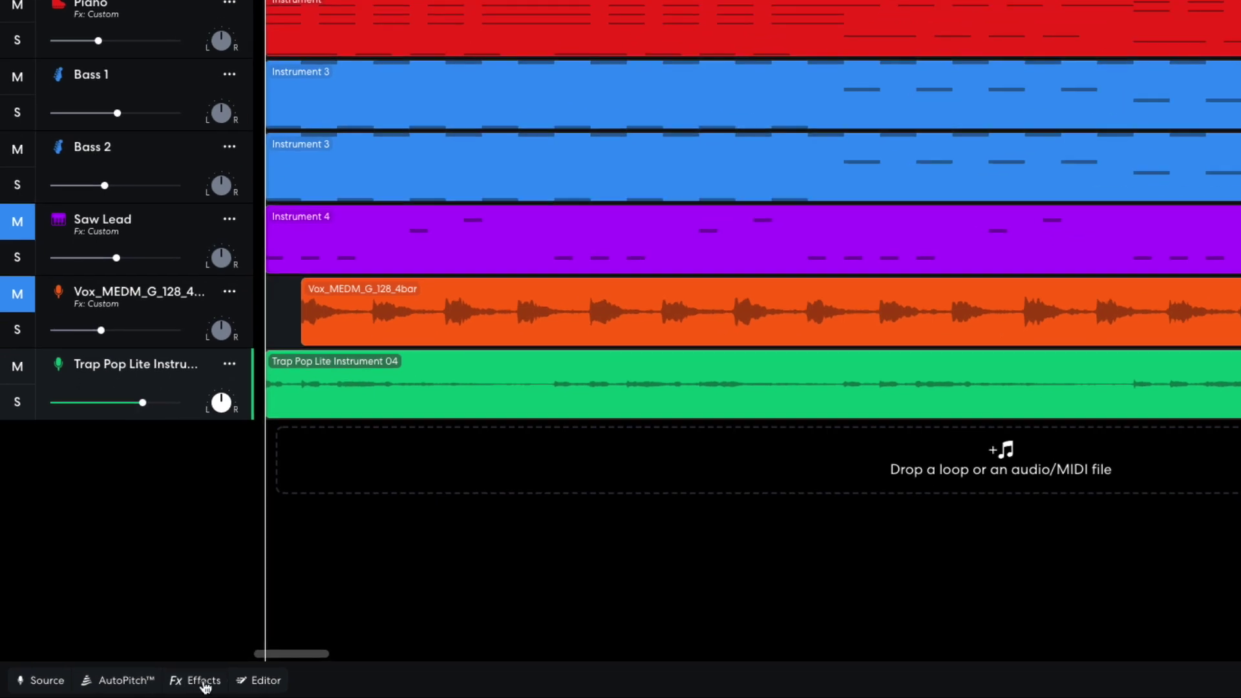
Add the BL 1176 compressor from the Dynamics effects to the Trap Pop Lite Instrument 04 track.
click(140, 686)
click(304, 560)
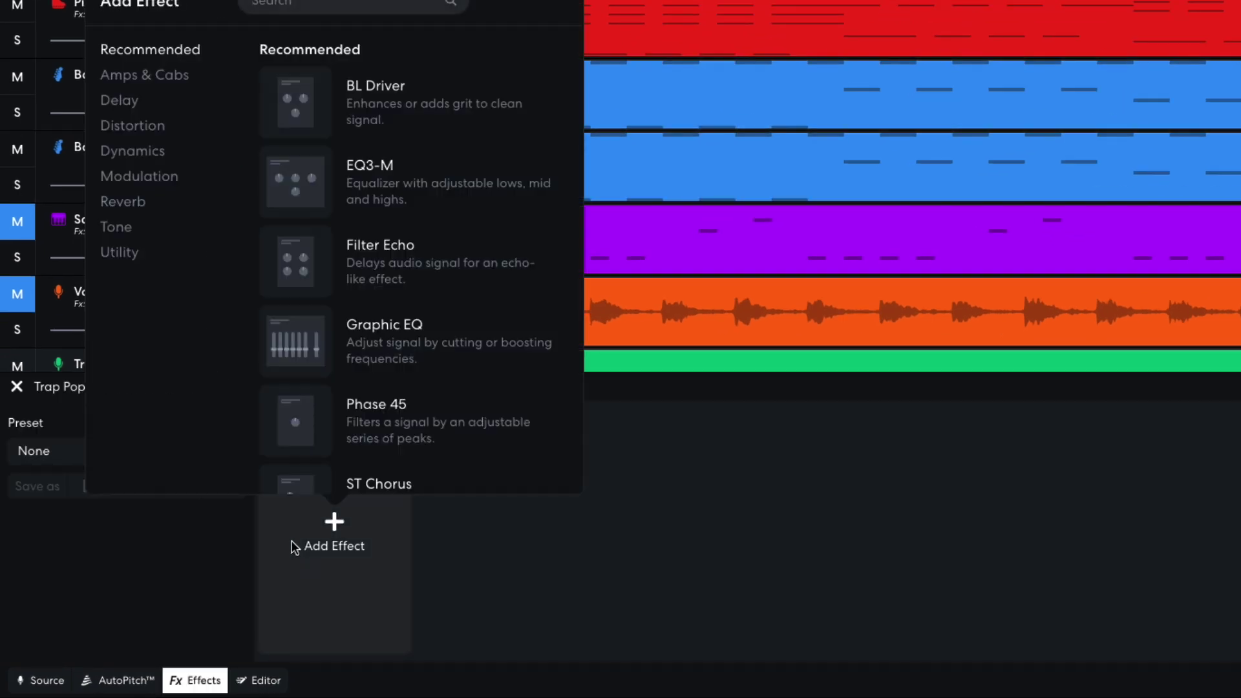
click(156, 155)
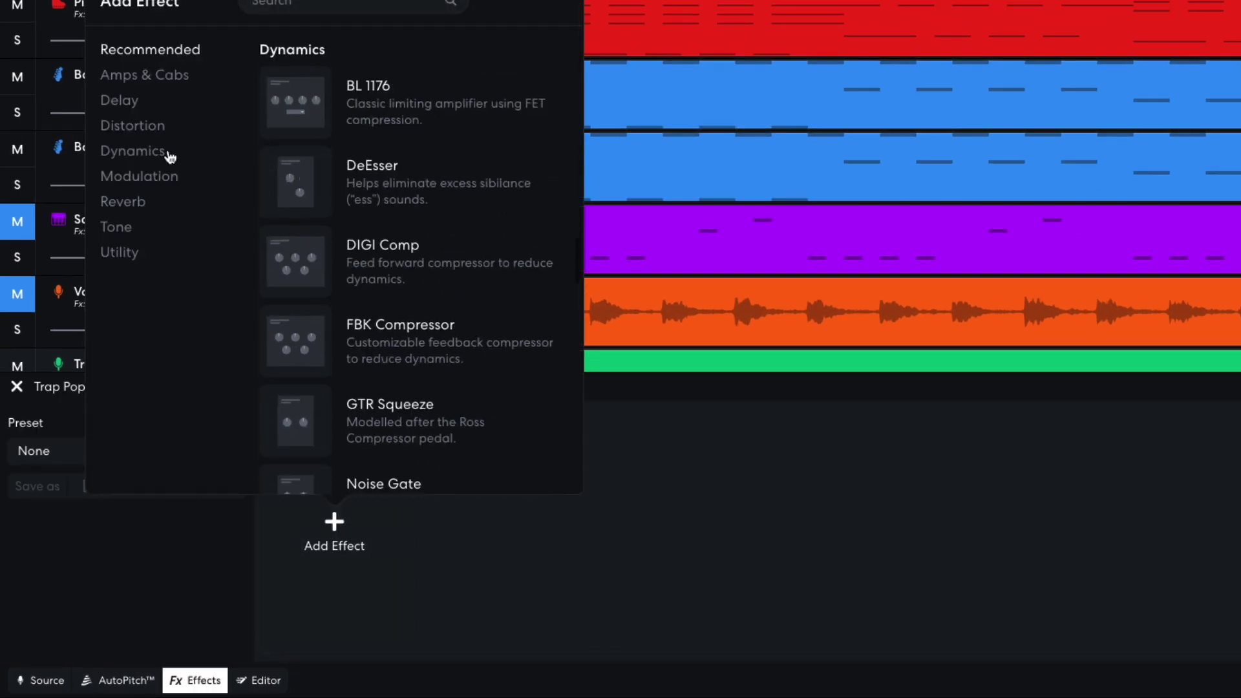
click(305, 106)
scroll(357, 171, down, 2)
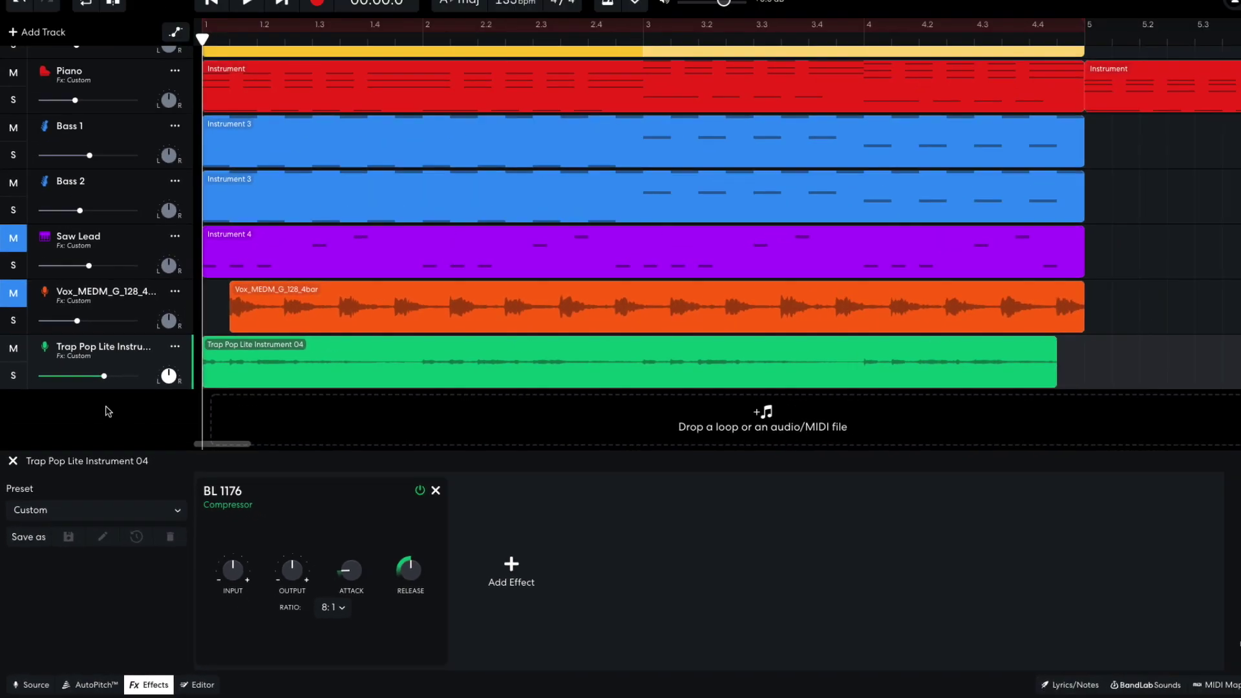
Play the mix through bar 4, mute the Trap Pop Lite Instrument 04 track and return the playhead to the song start.
key(space)
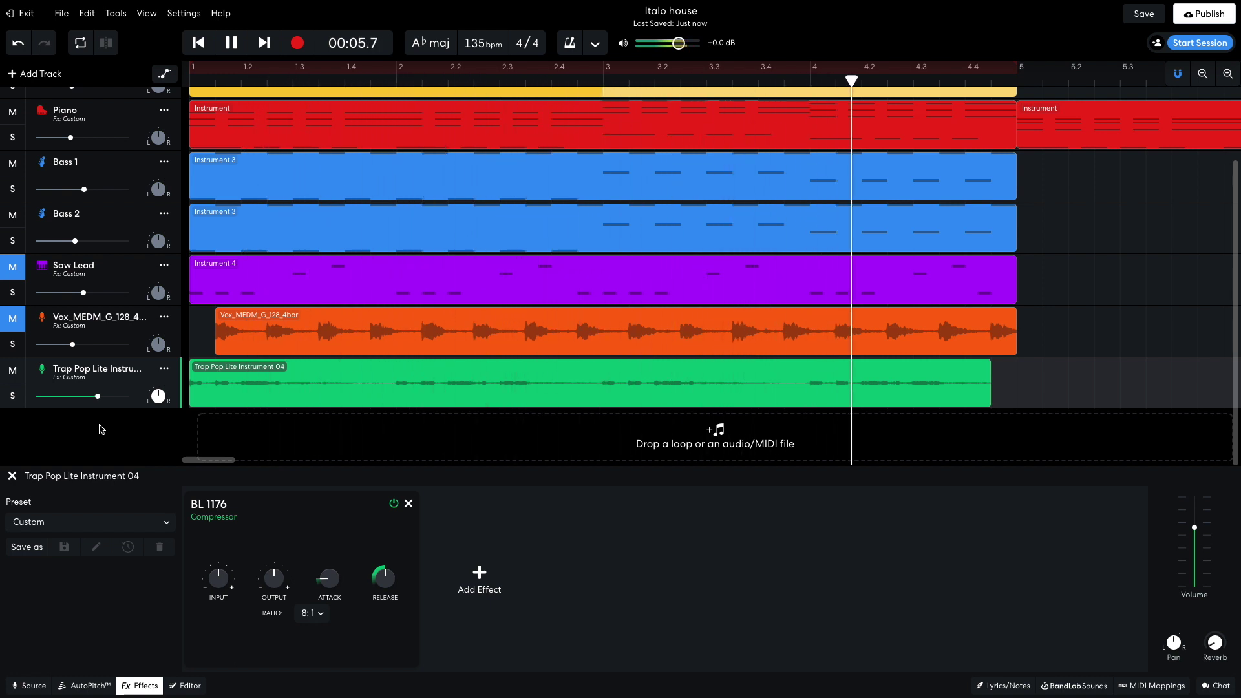
key(space)
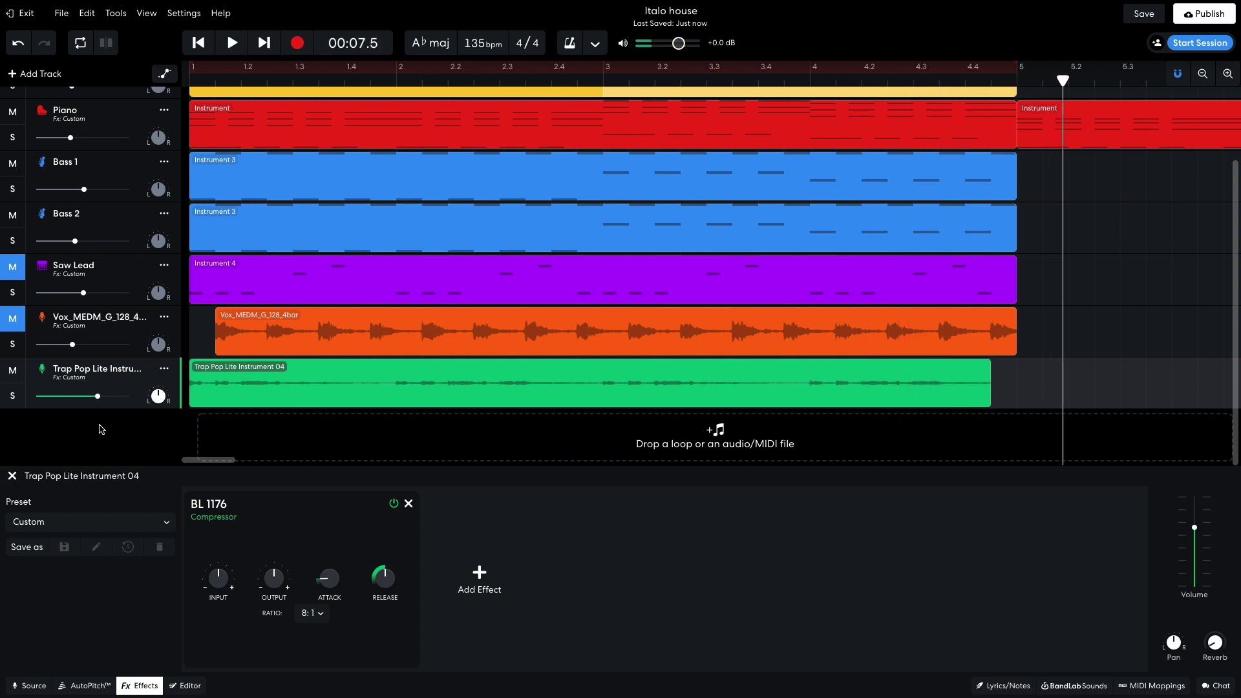
key(Escape)
key(Home)
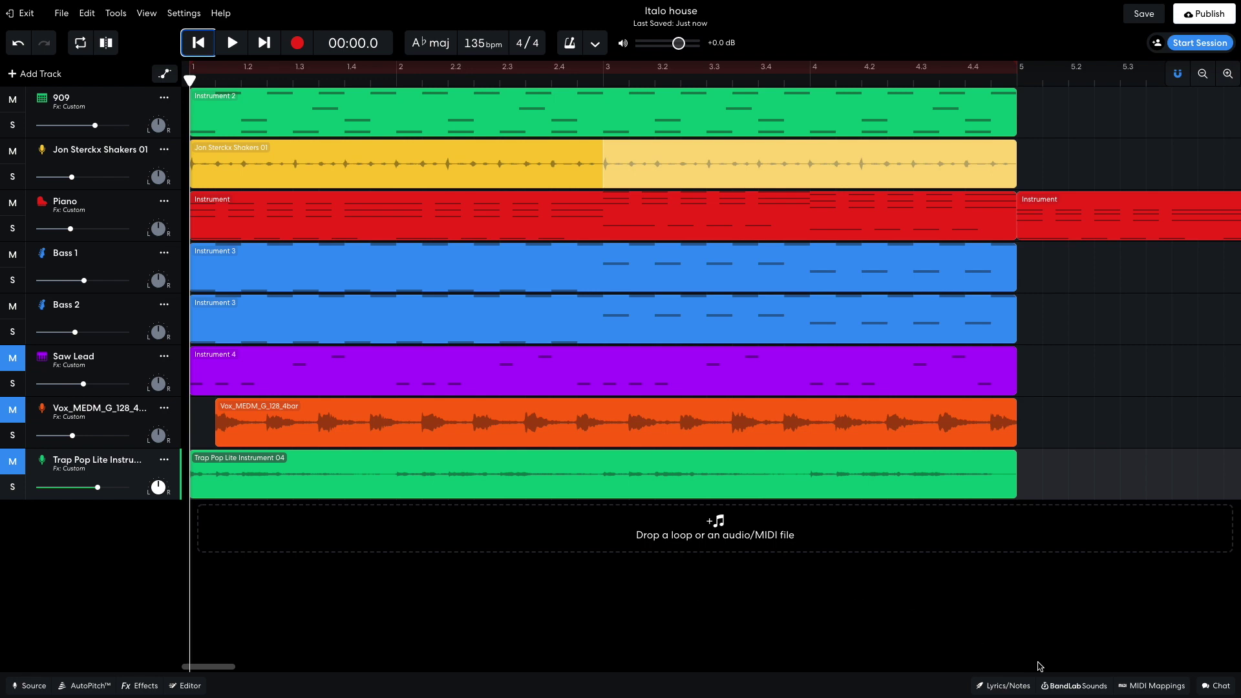
Search the sound packs for "rave", open the 90s Rave pack and filter its sounds to Voice.
click(1062, 686)
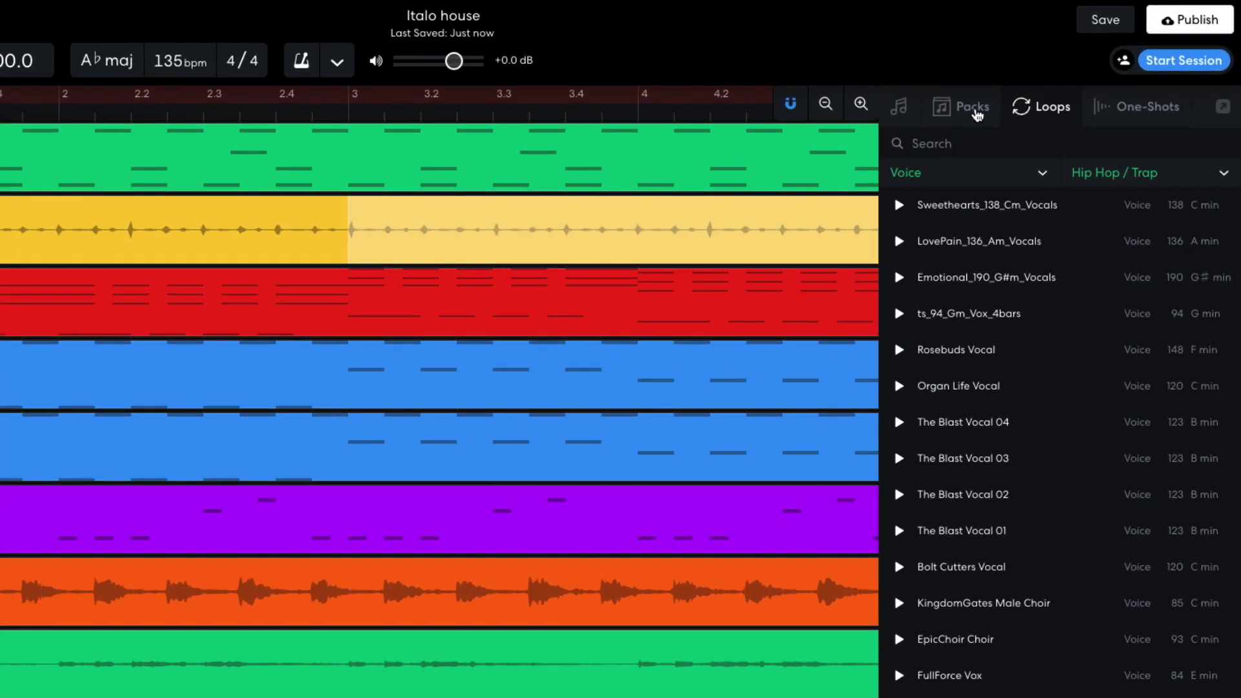
click(1047, 76)
text(rave)
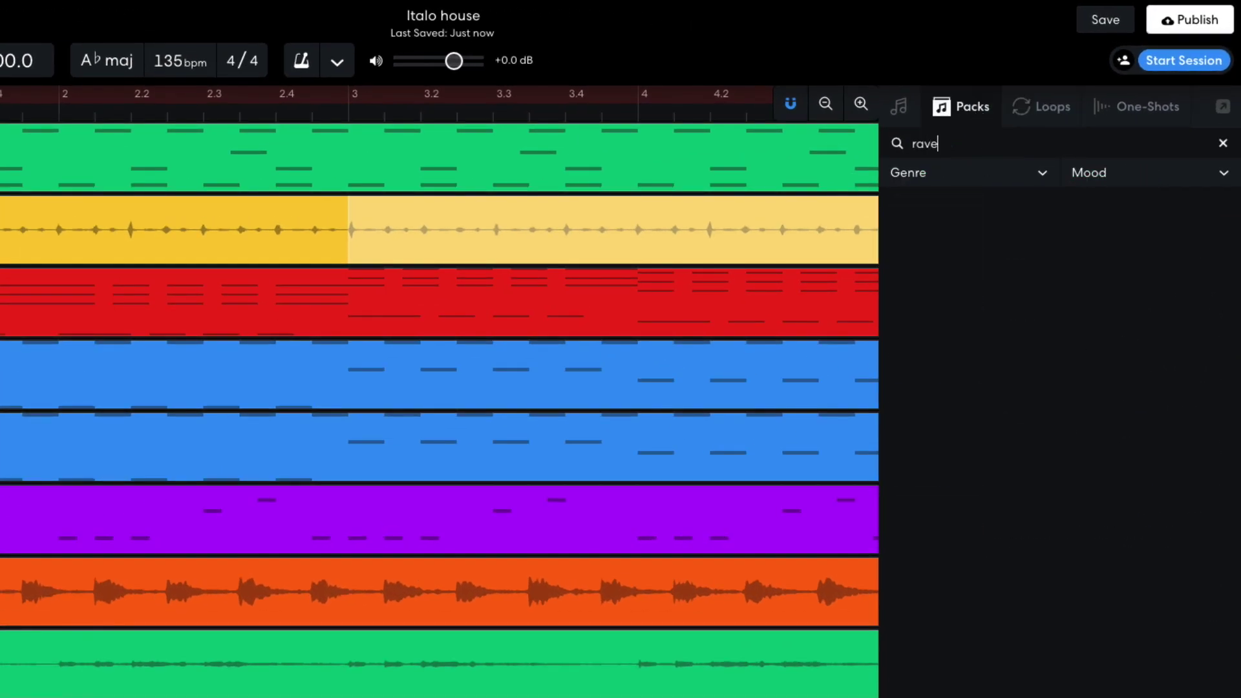
click(1028, 331)
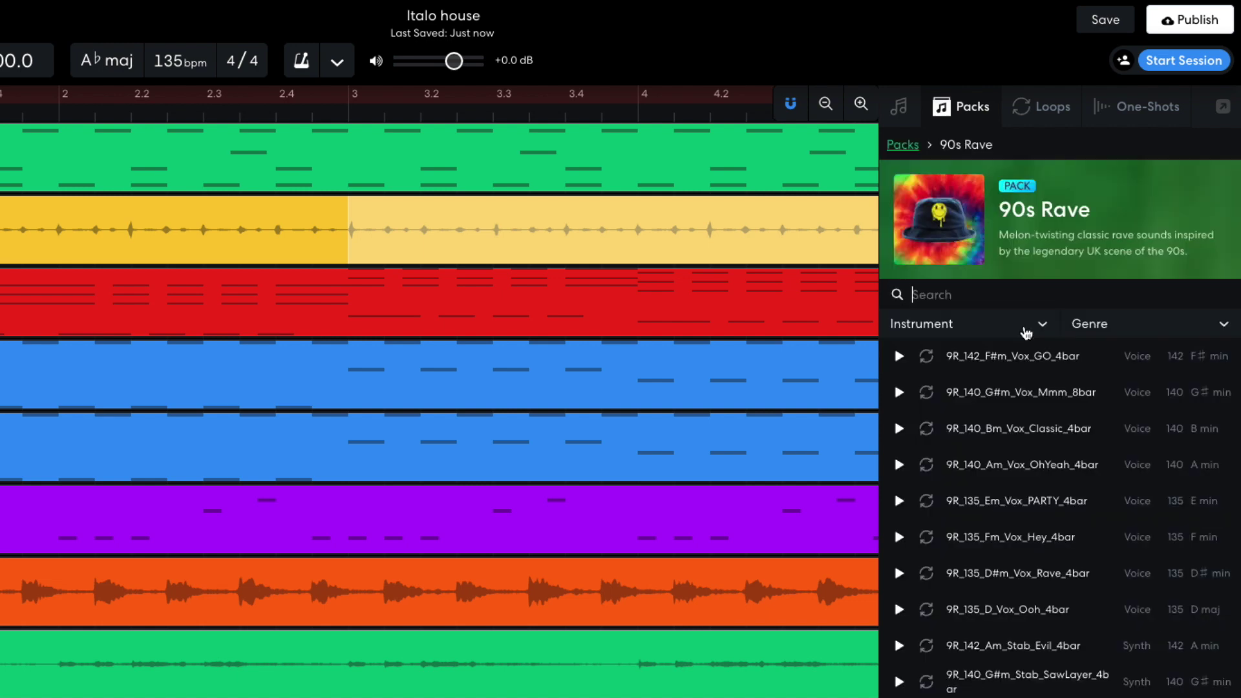
click(1008, 328)
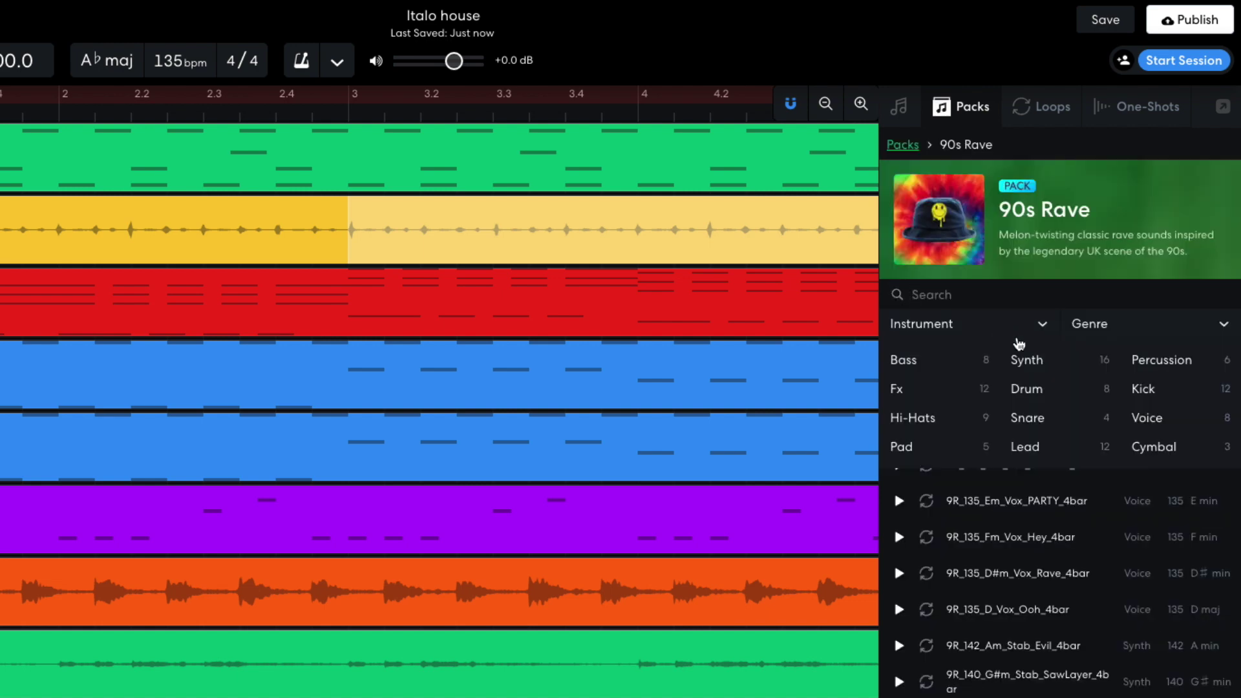
click(1142, 422)
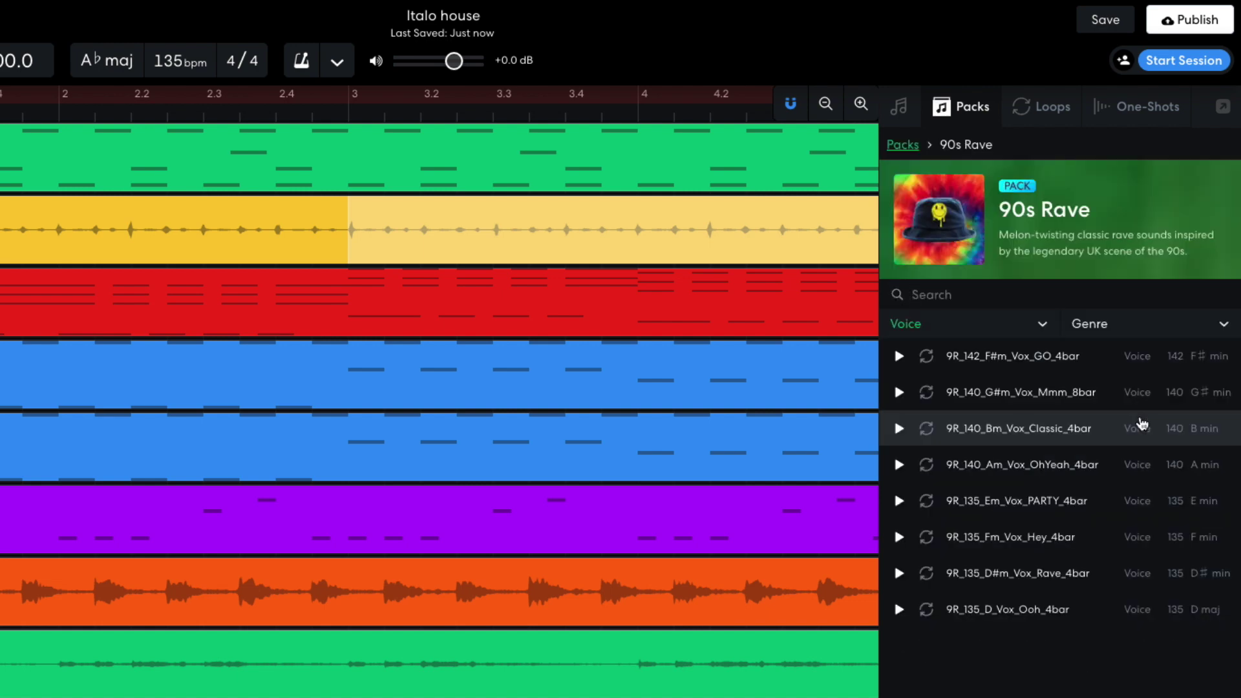
Place the 9R_142_F#m_Vox_GO_4bar loop on a new track, trim its opening, align it to bar 1 and play its start.
drag(1099, 357, 0, 697)
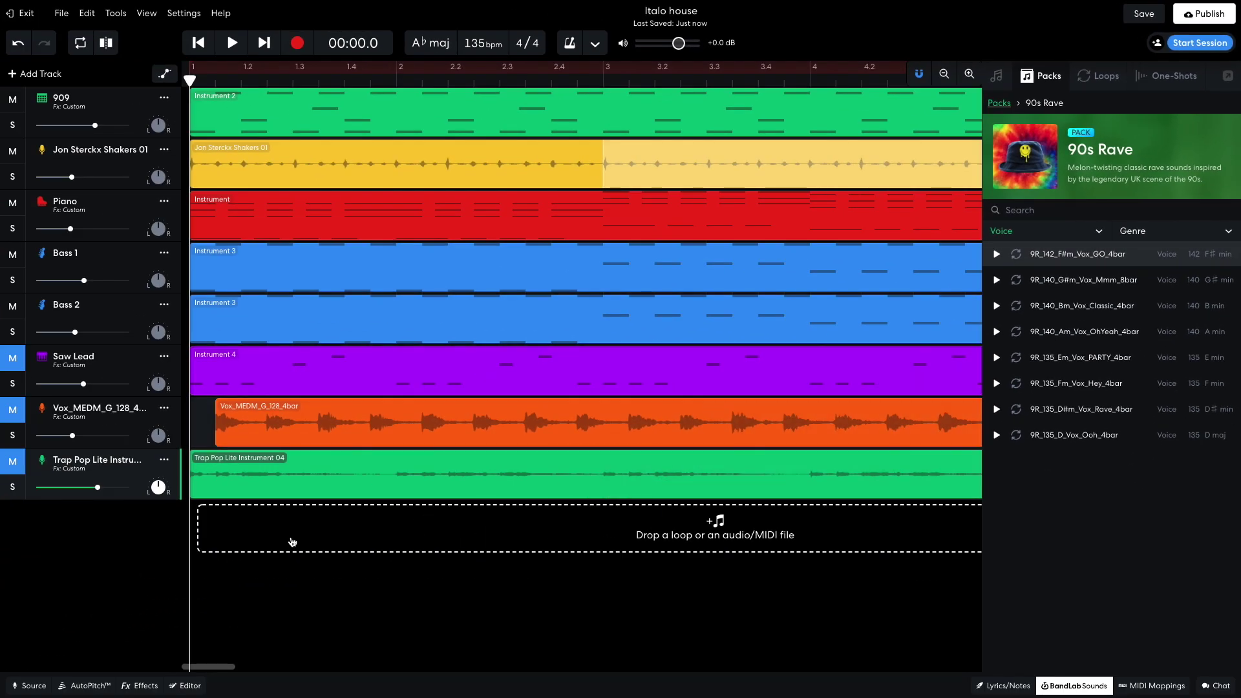
drag(293, 542, 322, 530)
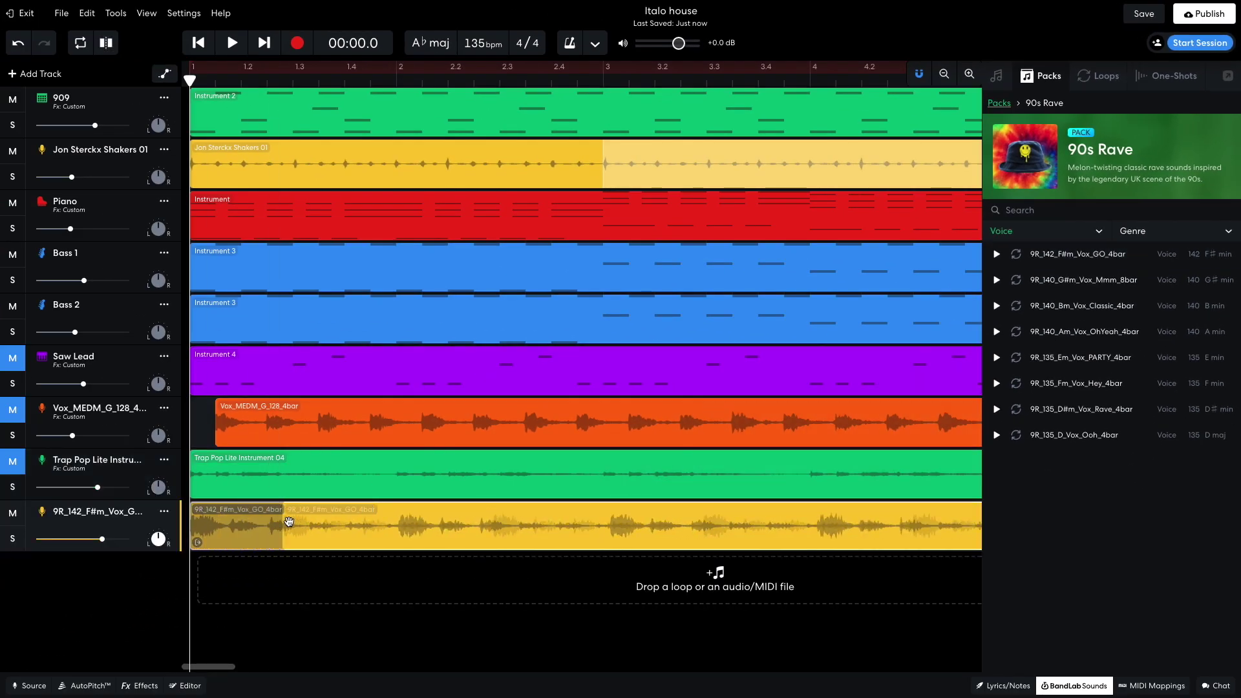
click(1067, 686)
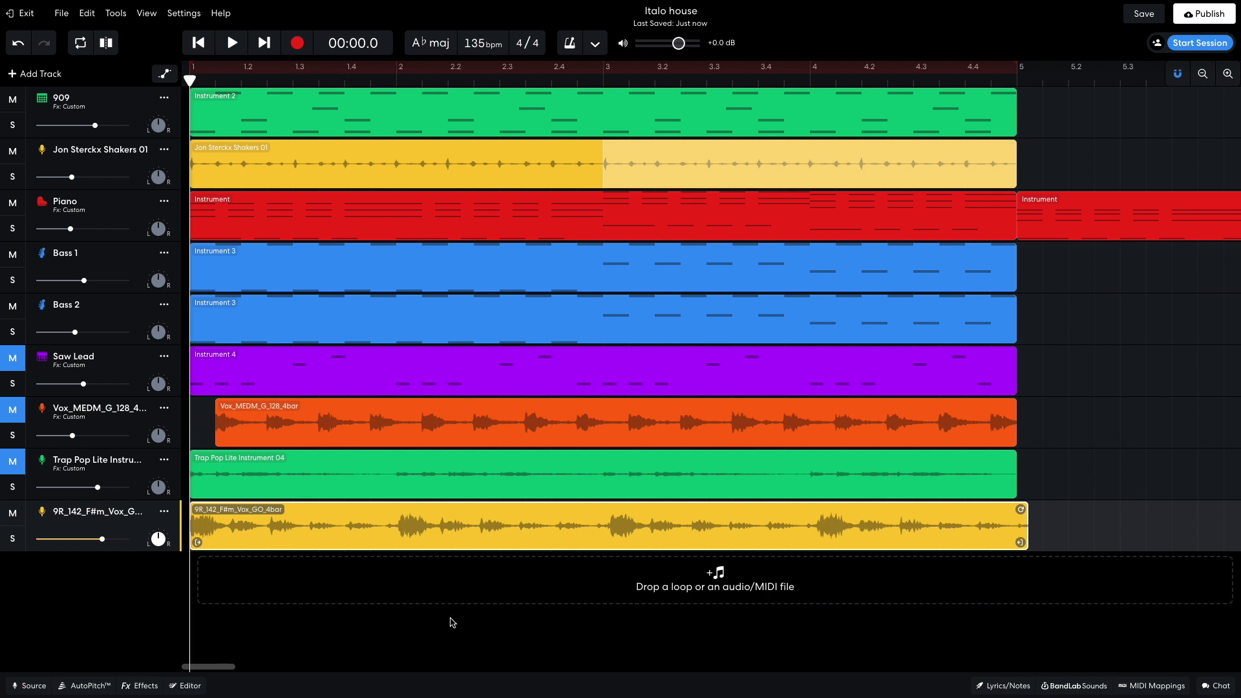
key(space)
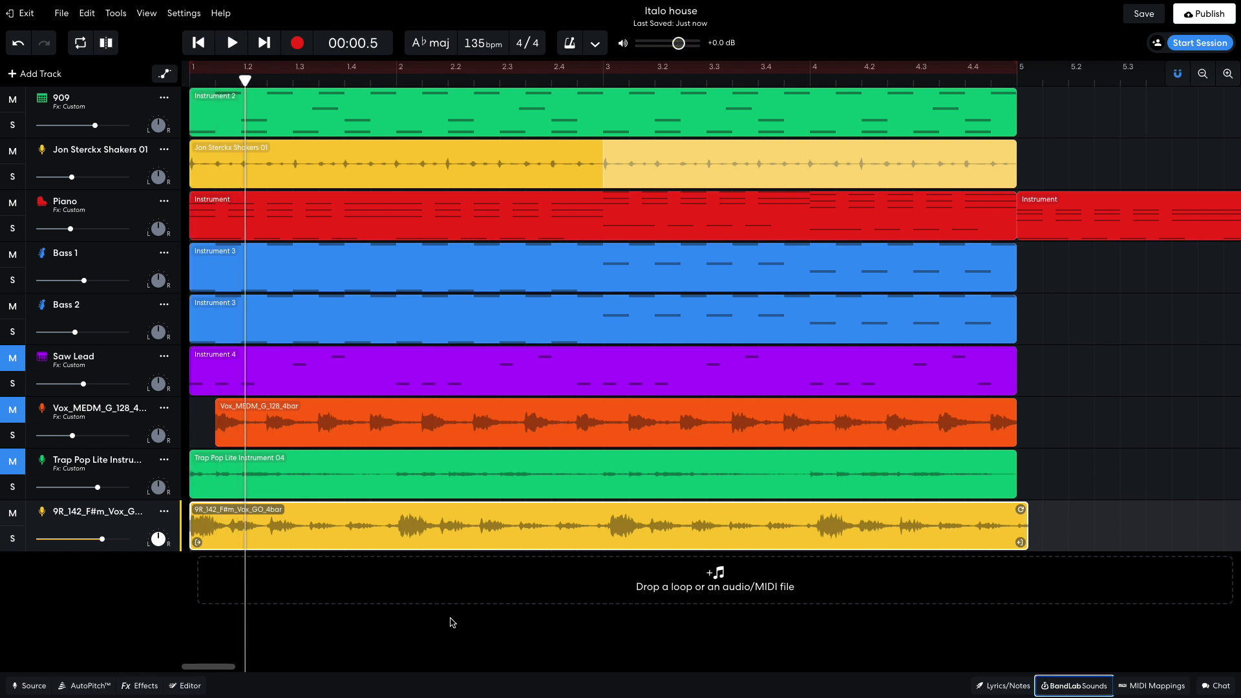
Trim the Vox_GO clip to a short off-beat hit, repeat it on every off-beat through bar 4 and play the mix.
drag(1017, 542, 225, 525)
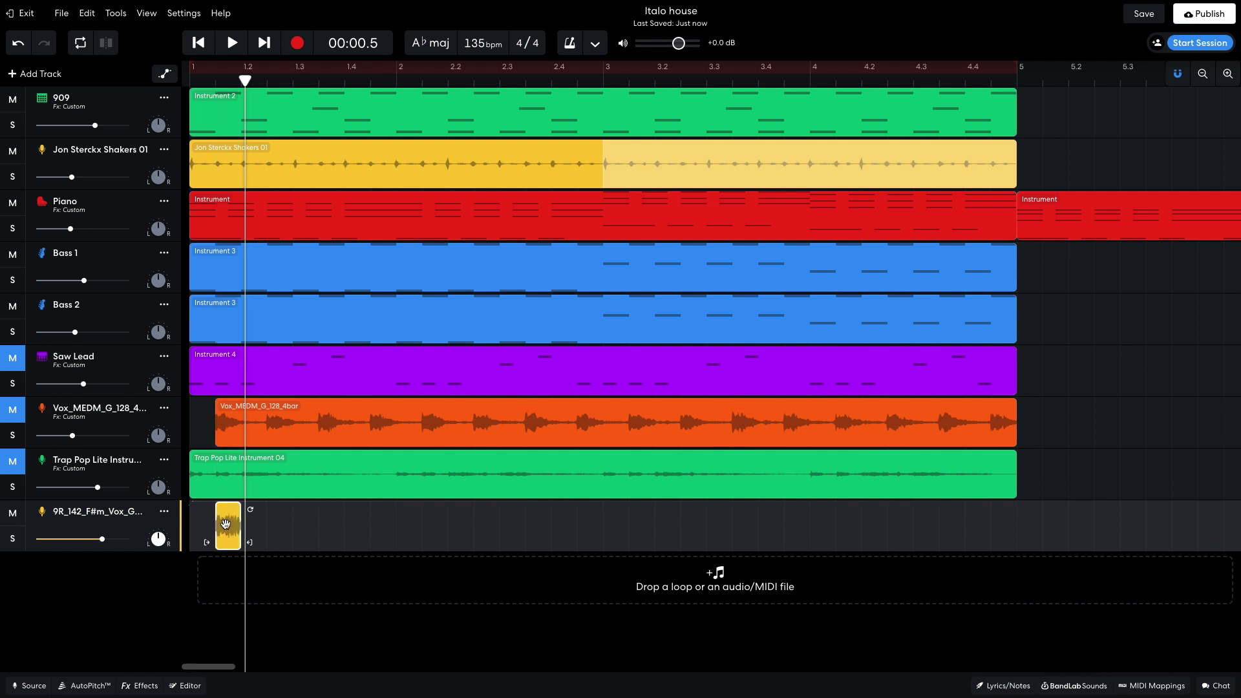
drag(250, 509, 1006, 528)
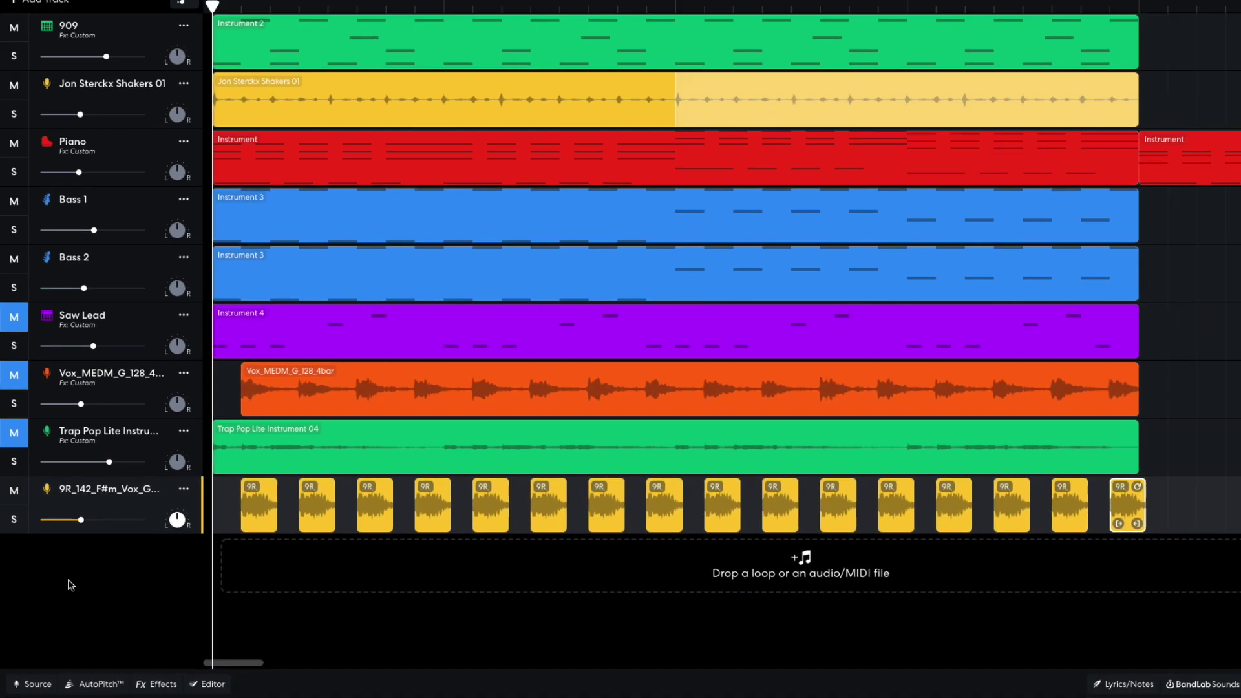
key(space)
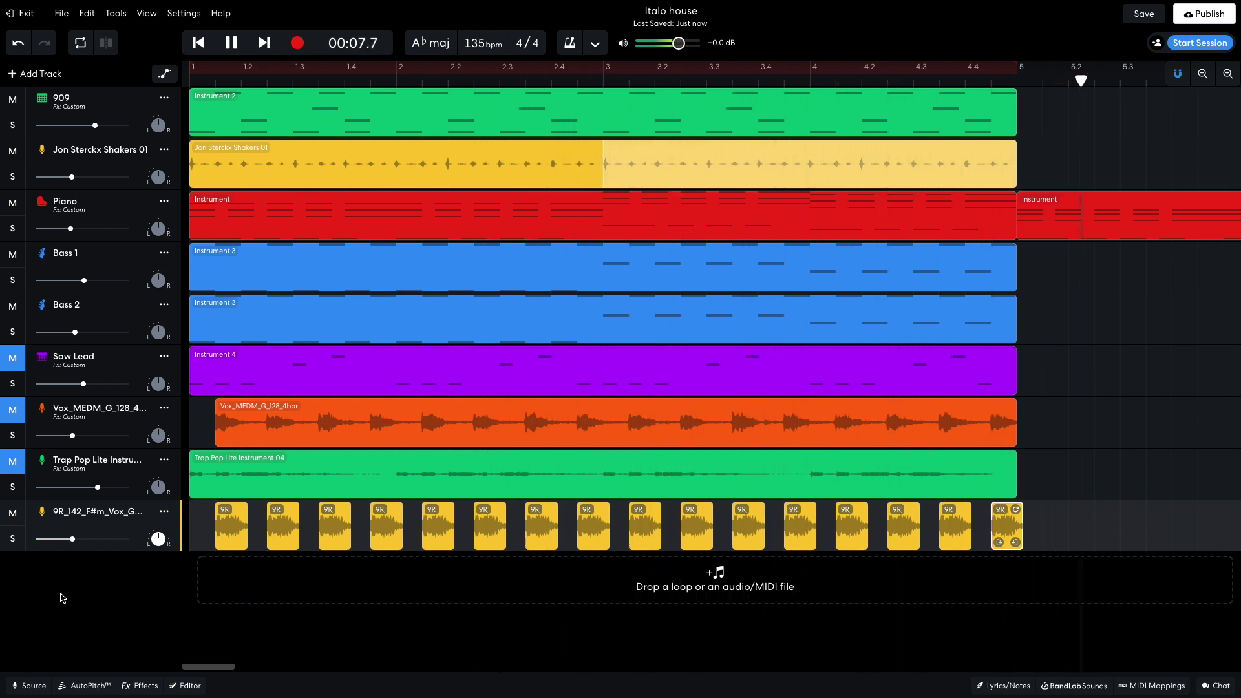
key(space)
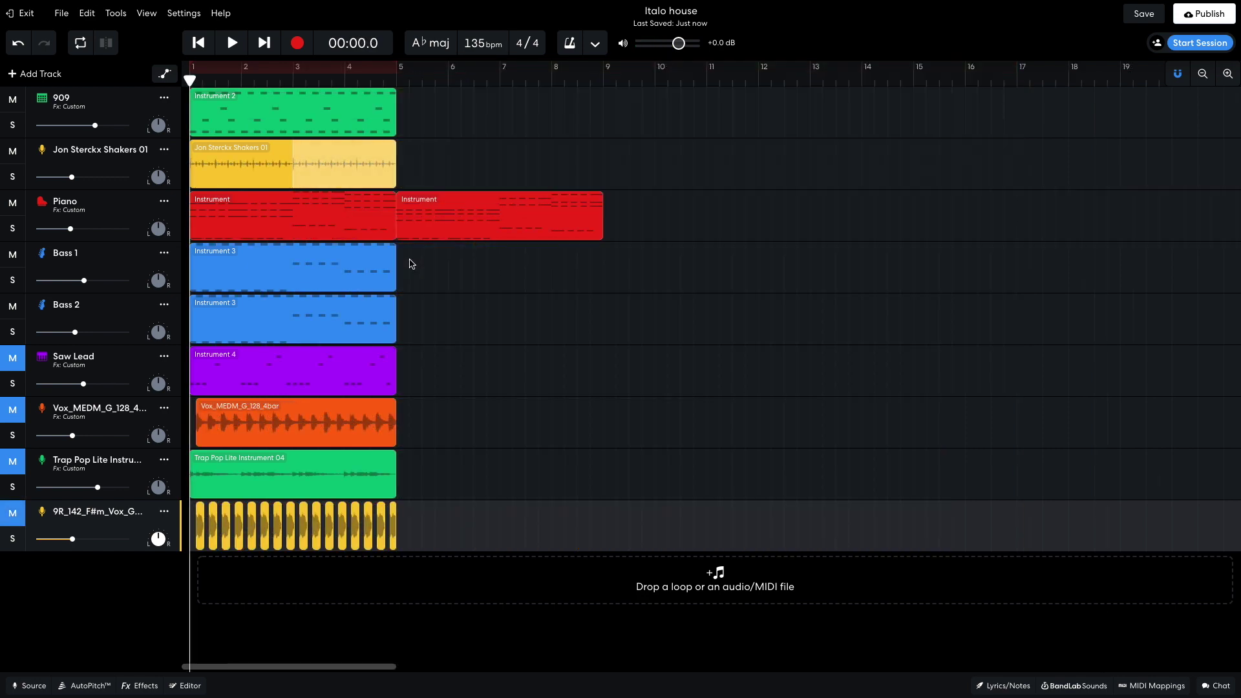
Add an instrument track with the String Orchestra sound and hold one high note across bars 1 to 4.
click(39, 74)
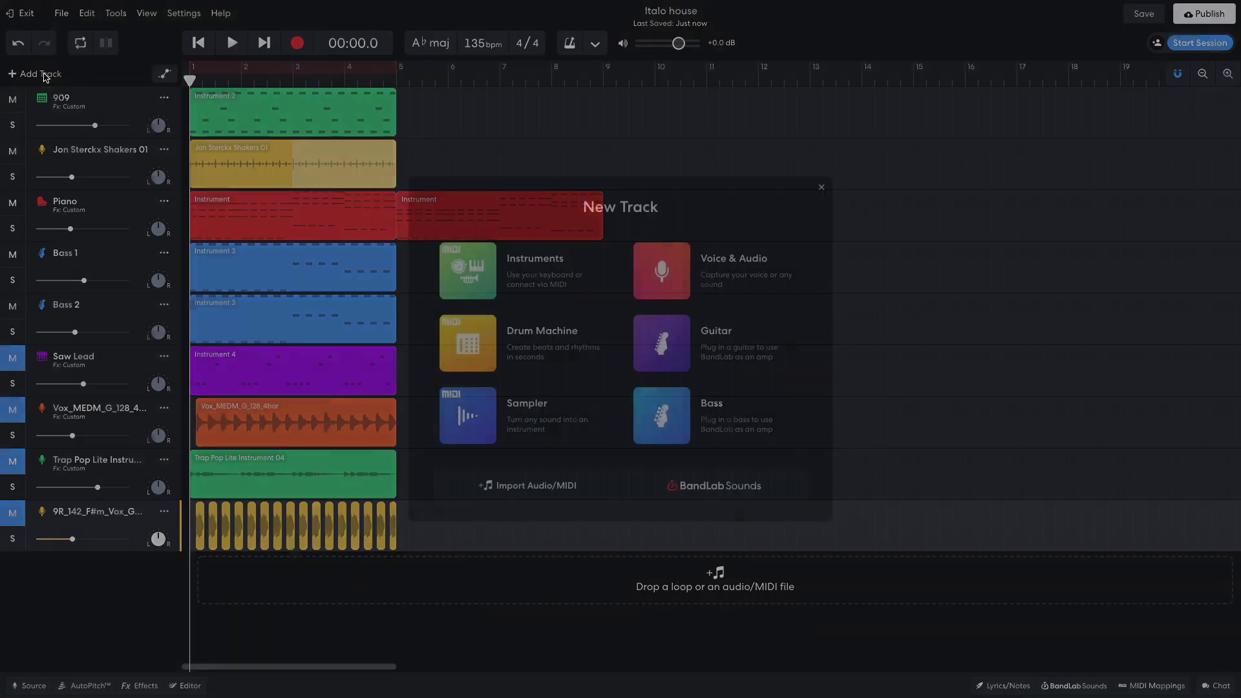
click(477, 276)
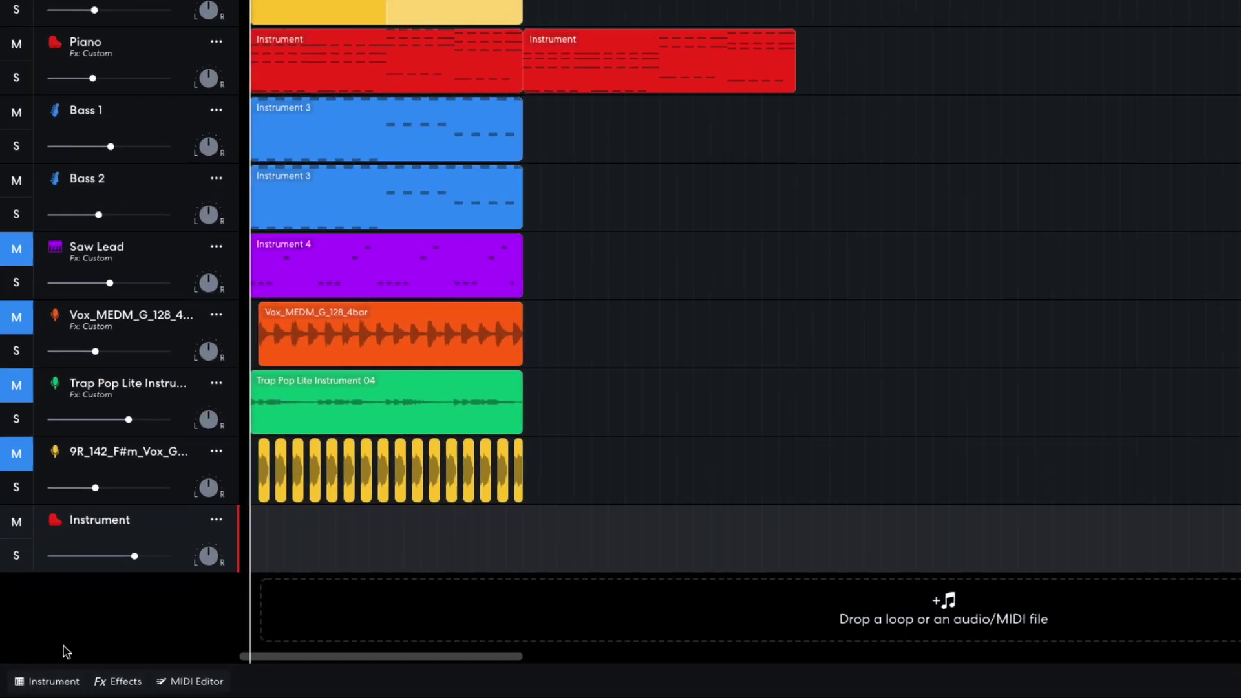
click(35, 685)
click(111, 460)
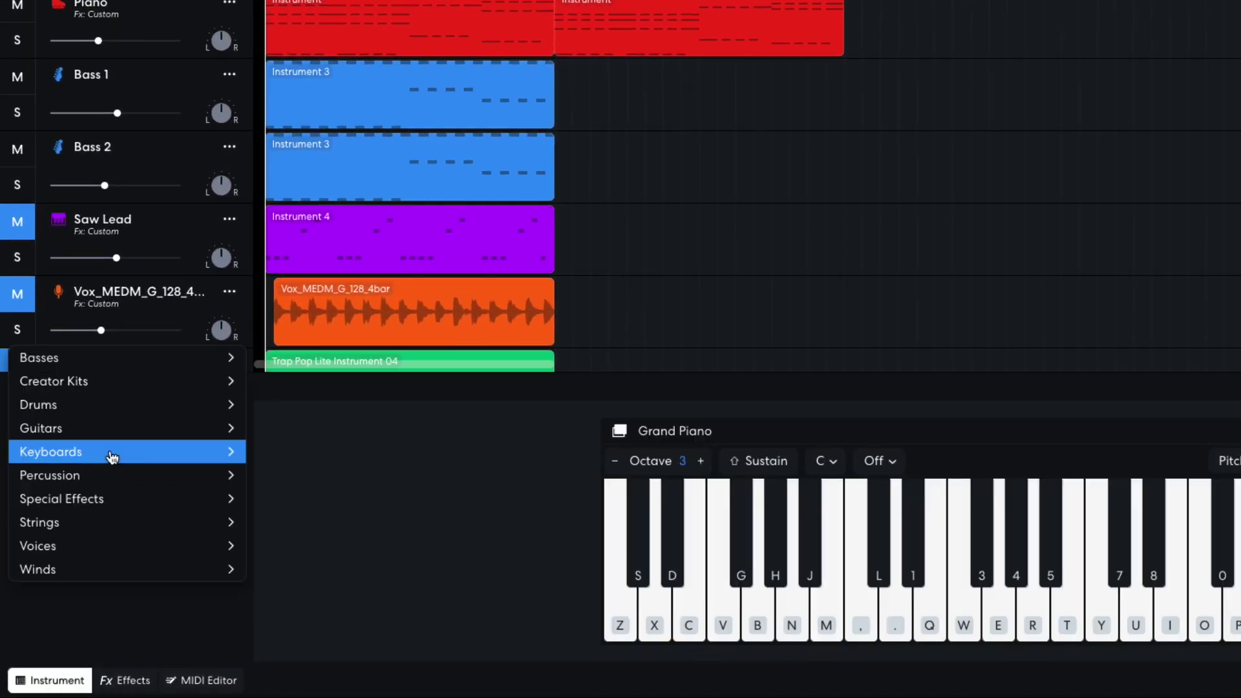
mouse_move(111, 521)
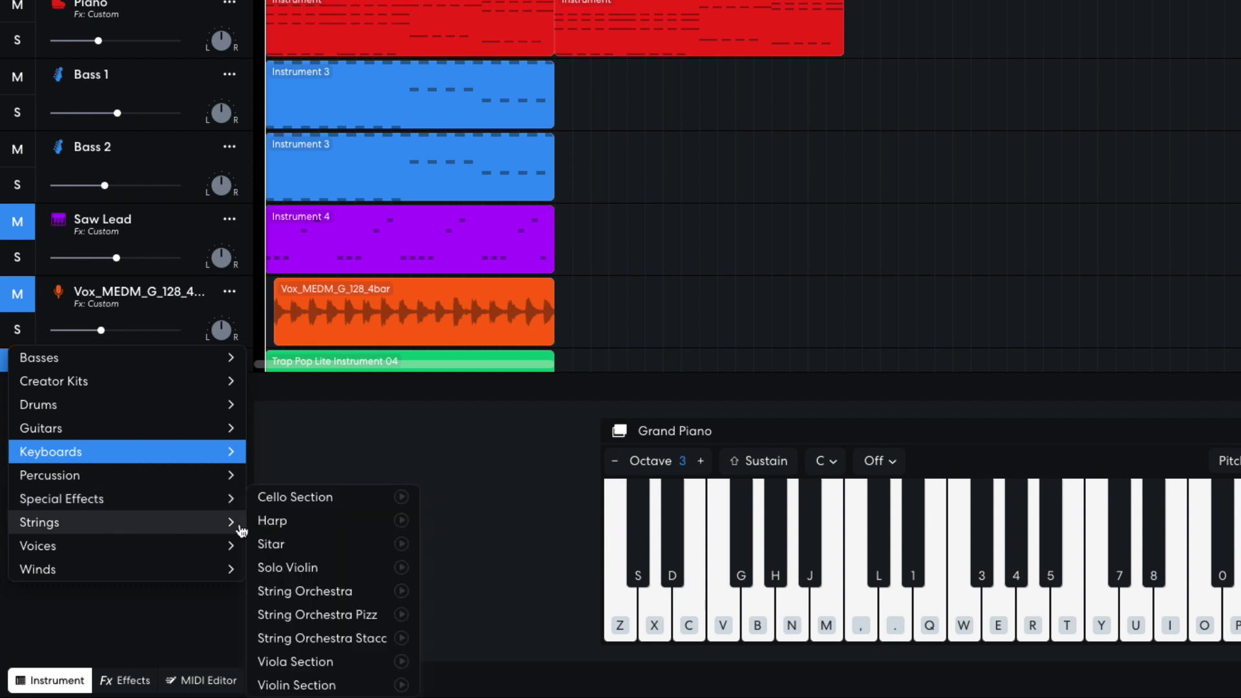
click(305, 590)
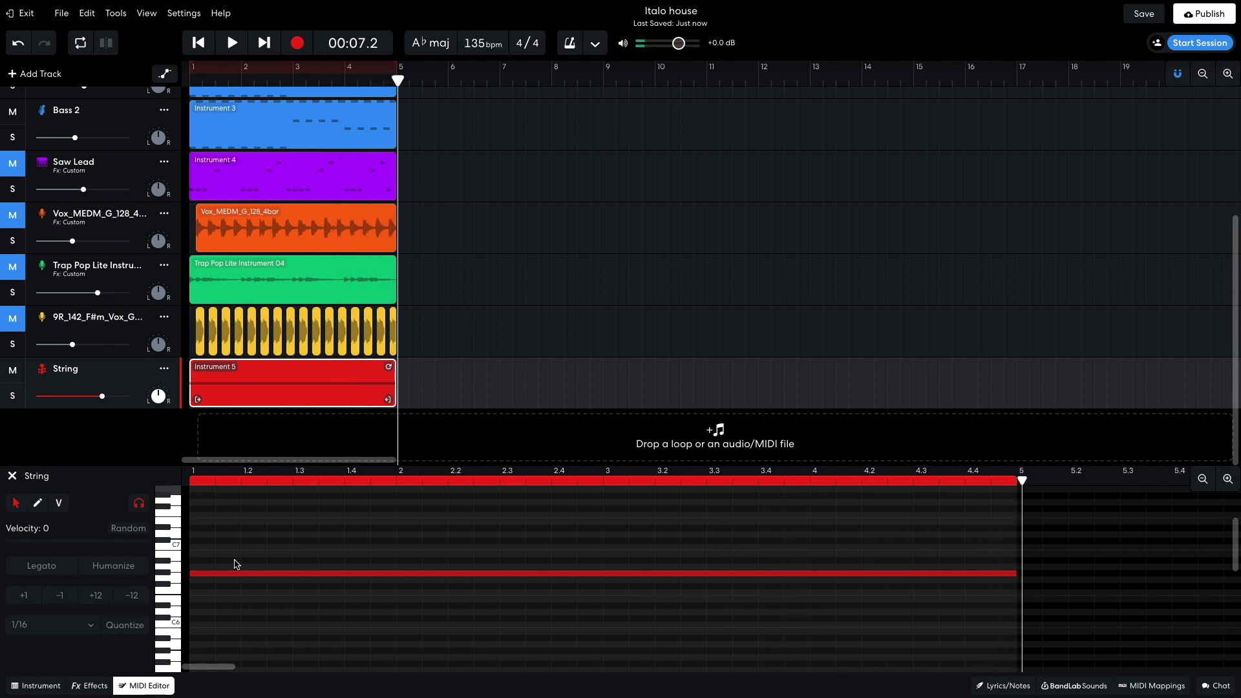
key(e)
key(Return)
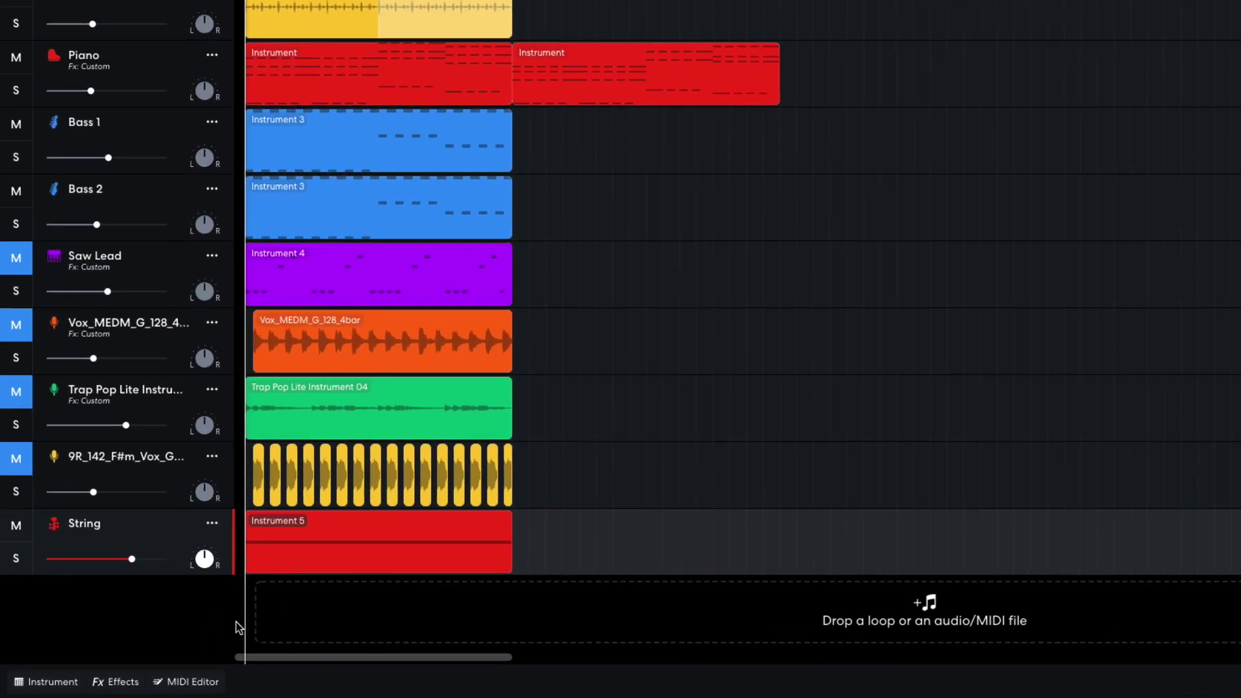
Add a Studio Reverb effect to the String track and set its size to 4.5.
click(90, 686)
click(356, 506)
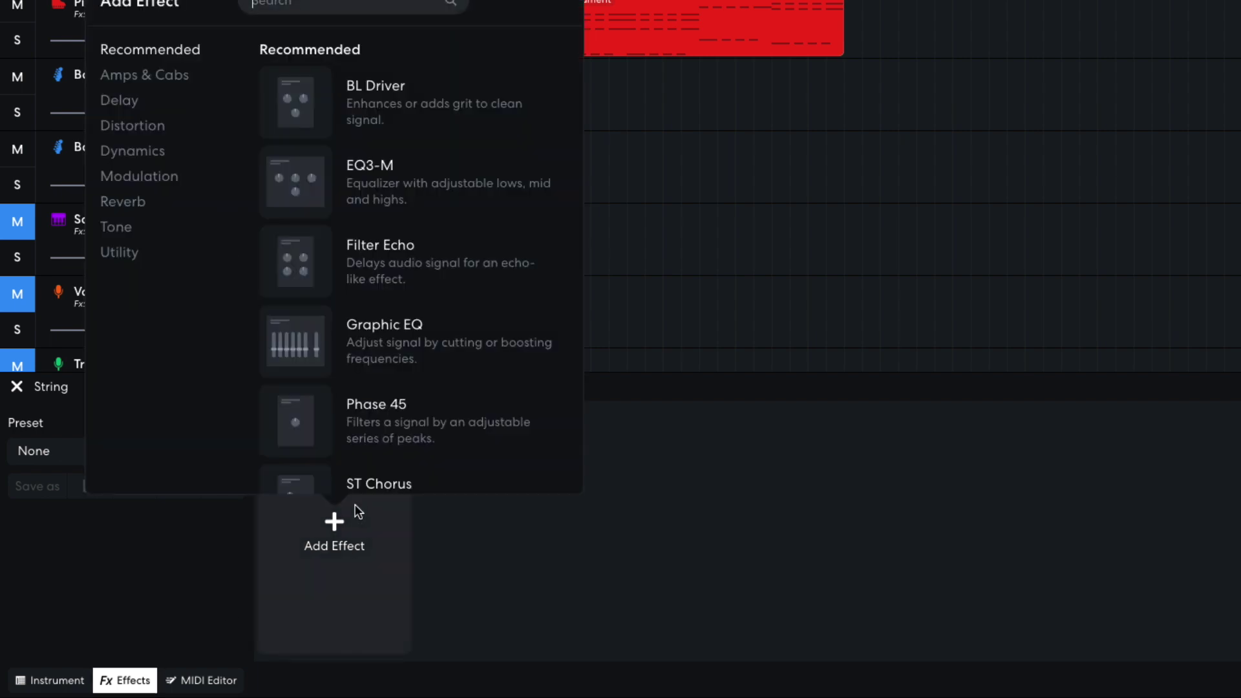
click(144, 203)
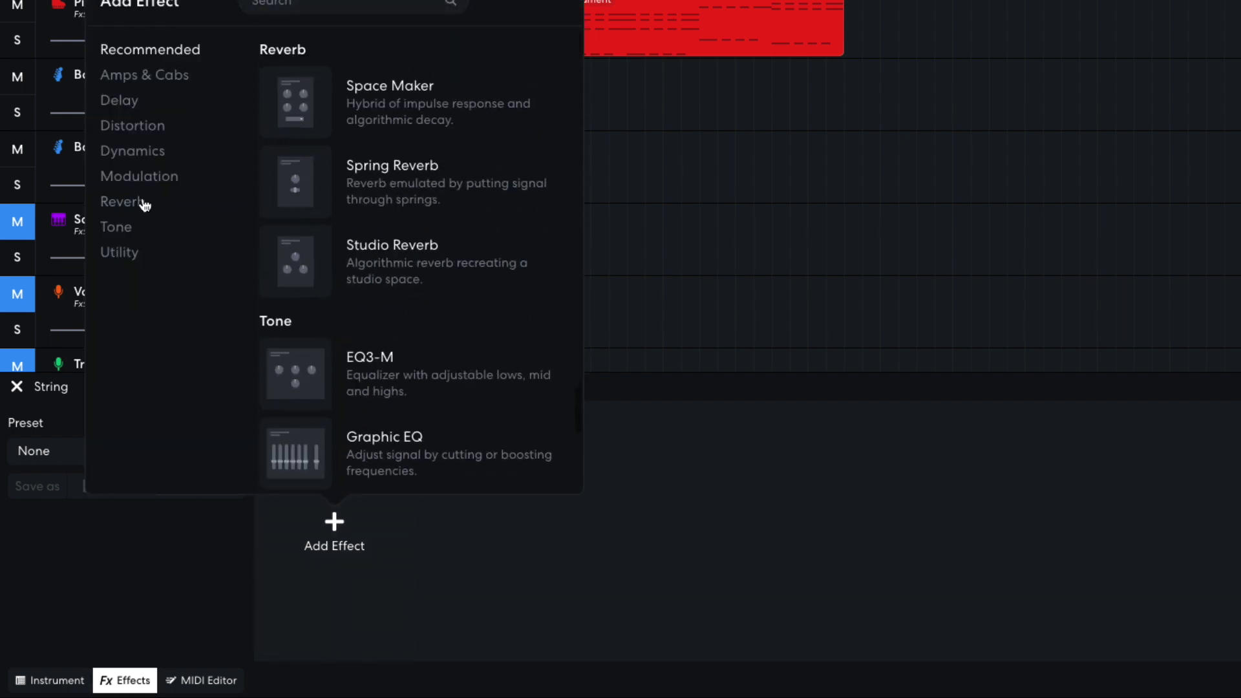
click(326, 271)
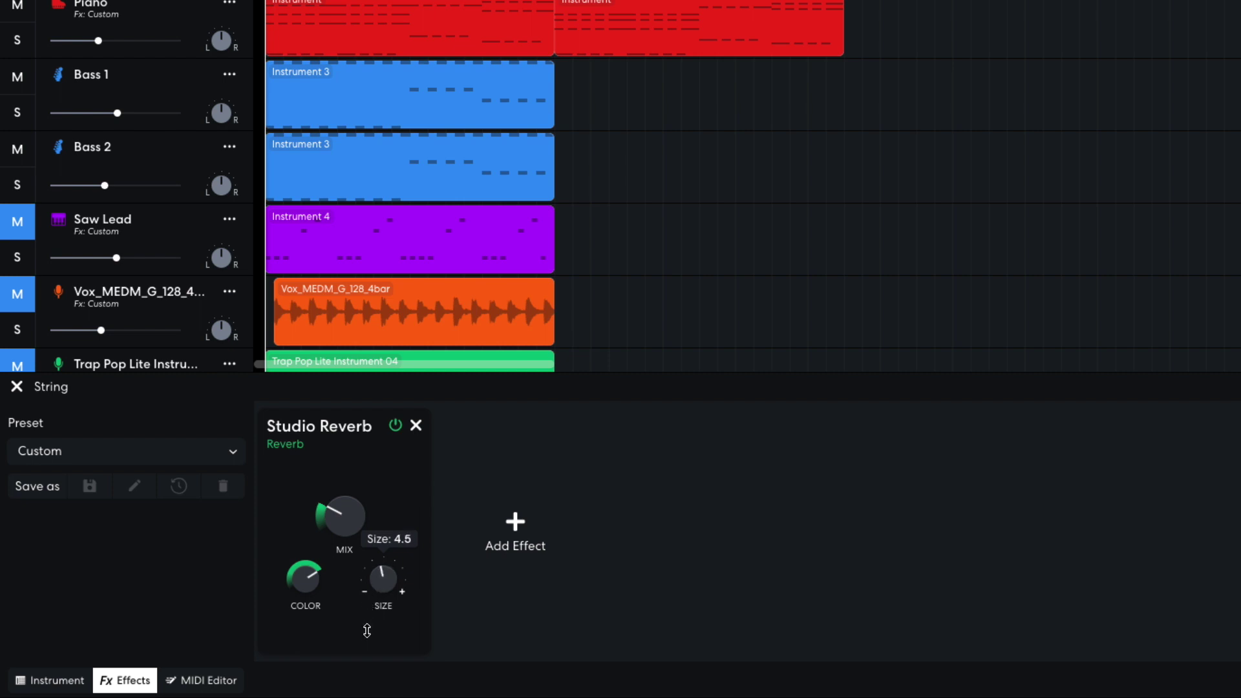
Lower the String track's volume to about -15 dB and play the four bars with the other parts.
scroll(354, 228, down, 5)
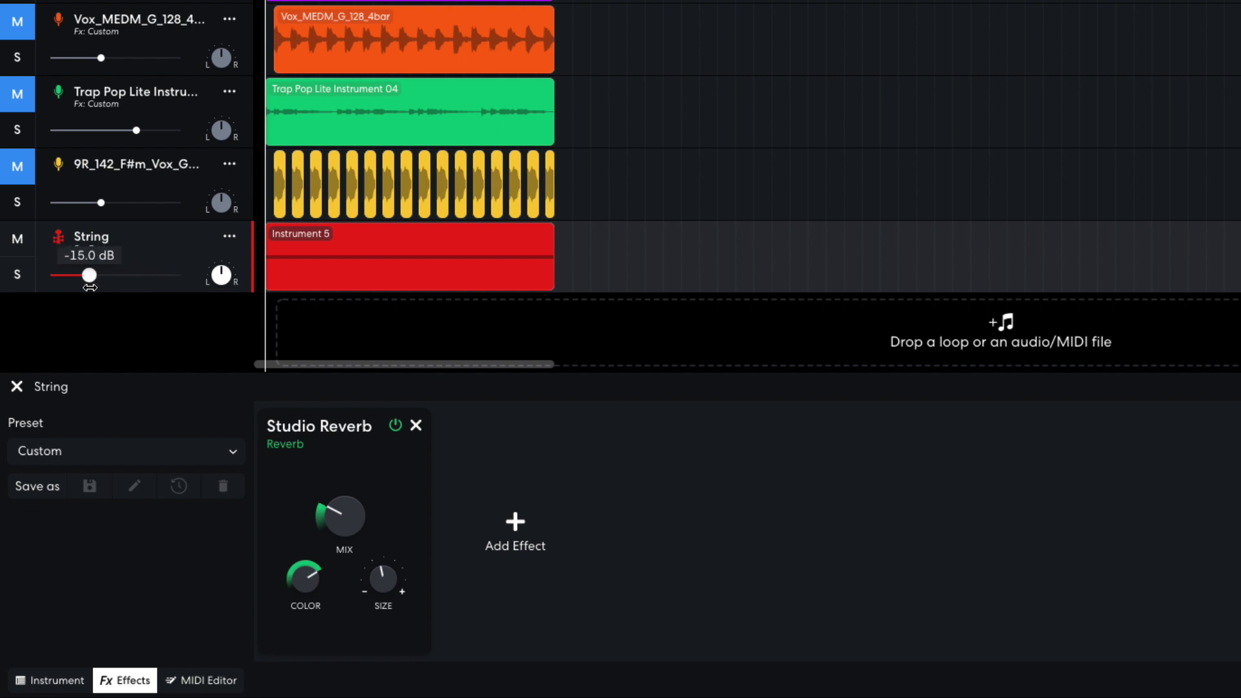
drag(87, 288, 85, 288)
key(space)
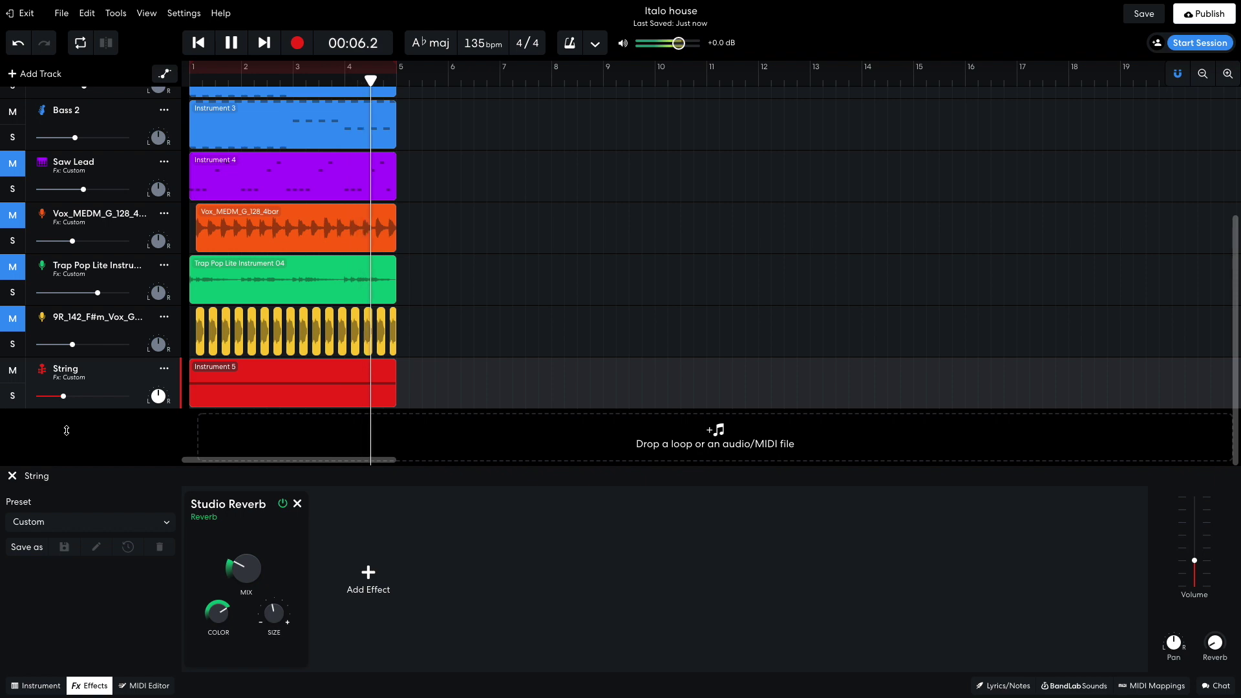
key(space)
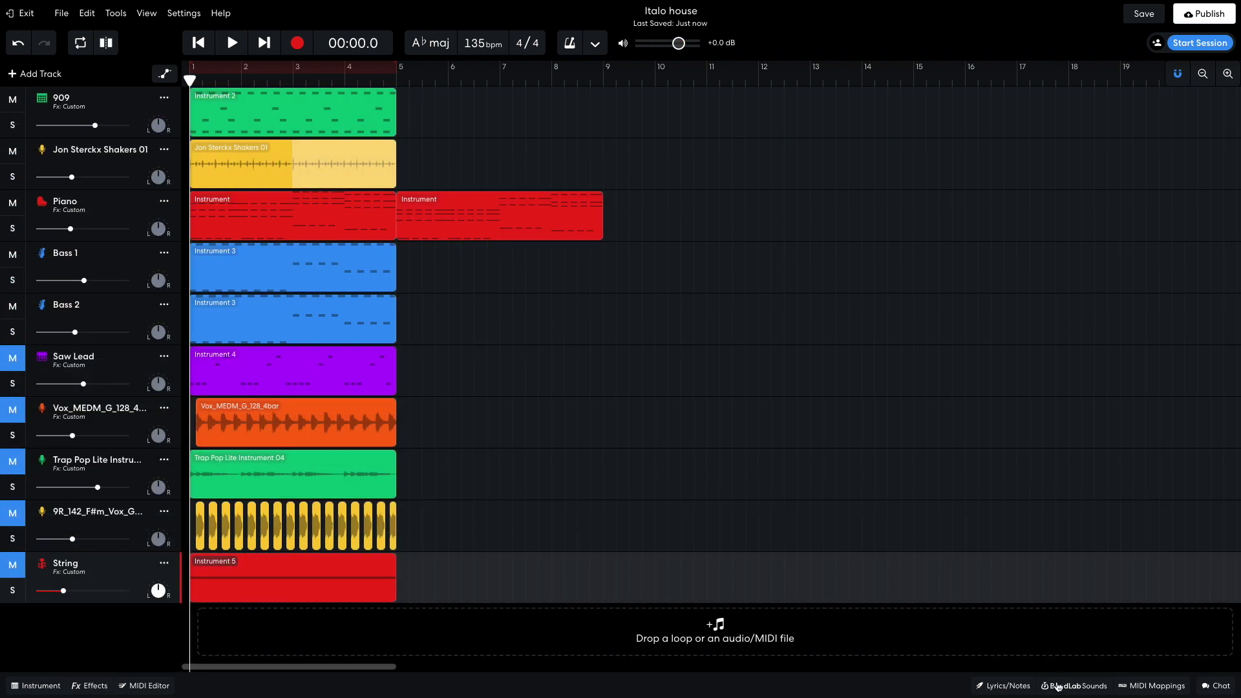
Find the Speeding Riser loop with the search "riser", place it on a new track at bar 1 and play the mix.
click(1058, 686)
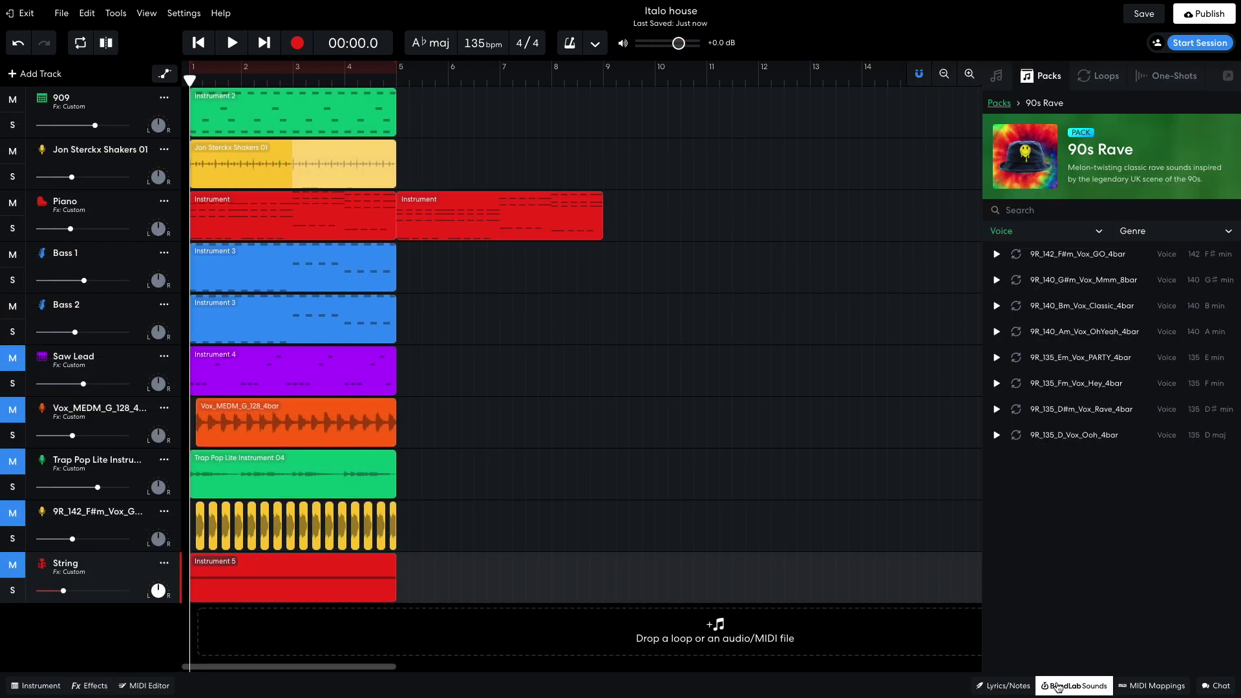
click(1098, 76)
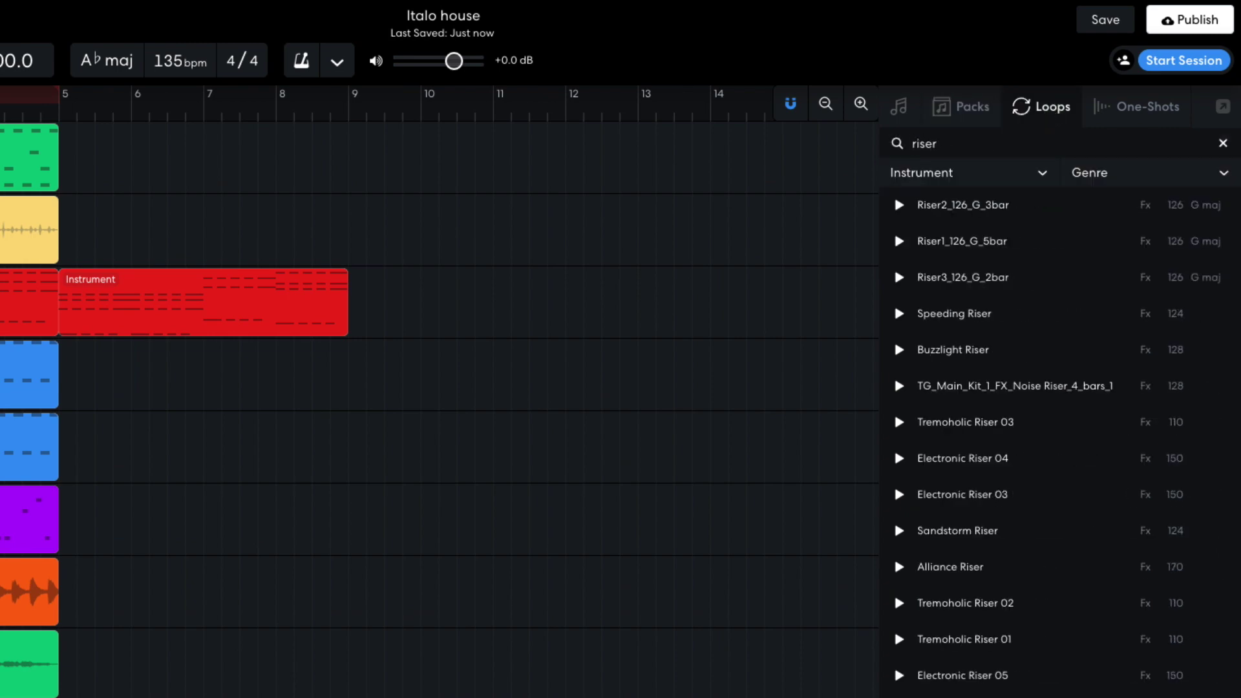
drag(951, 314, 253, 626)
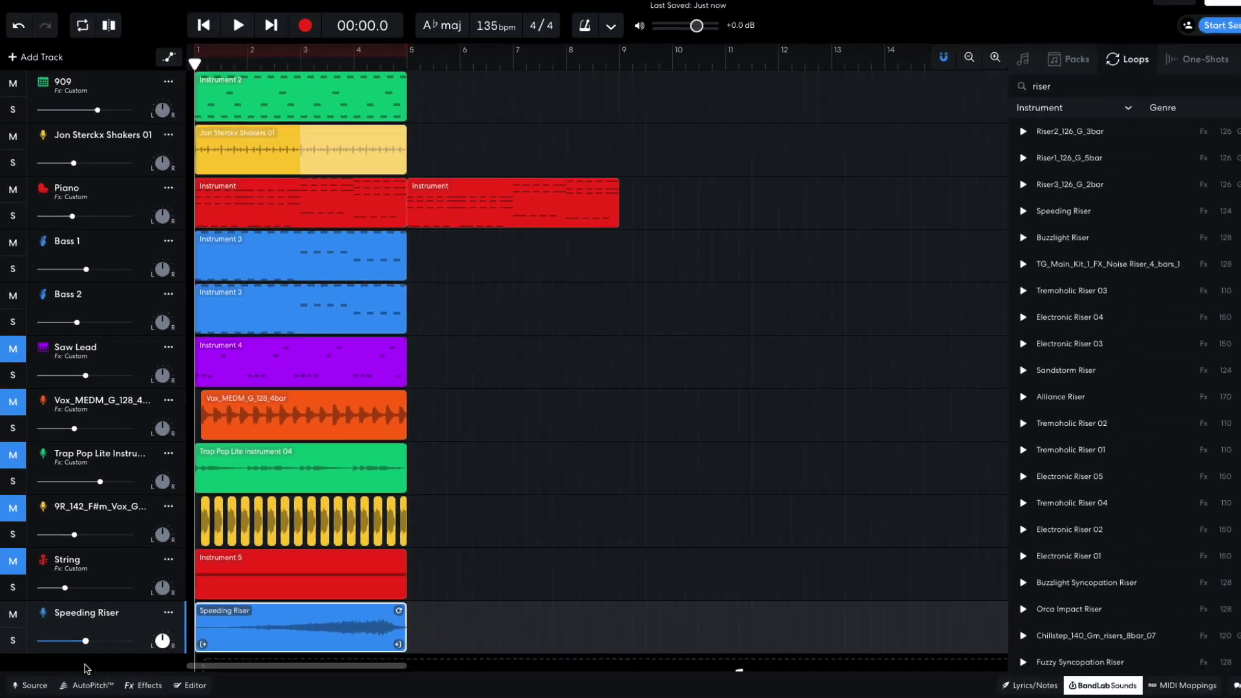
key(space)
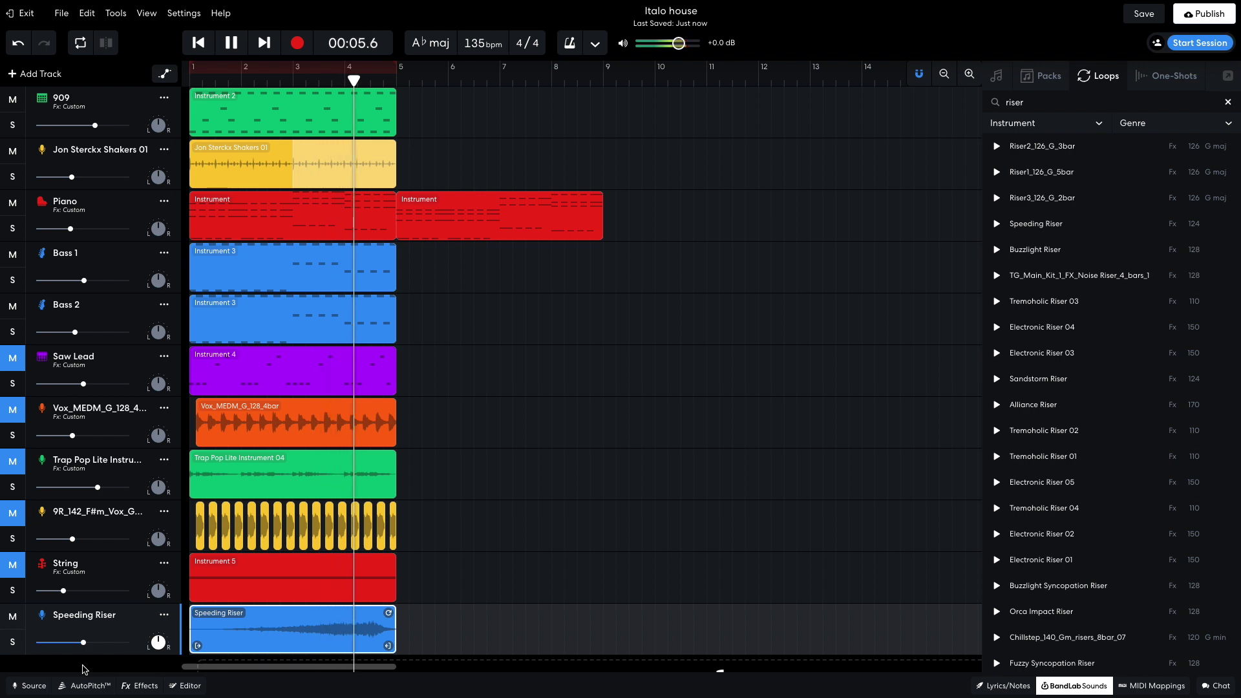
key(space)
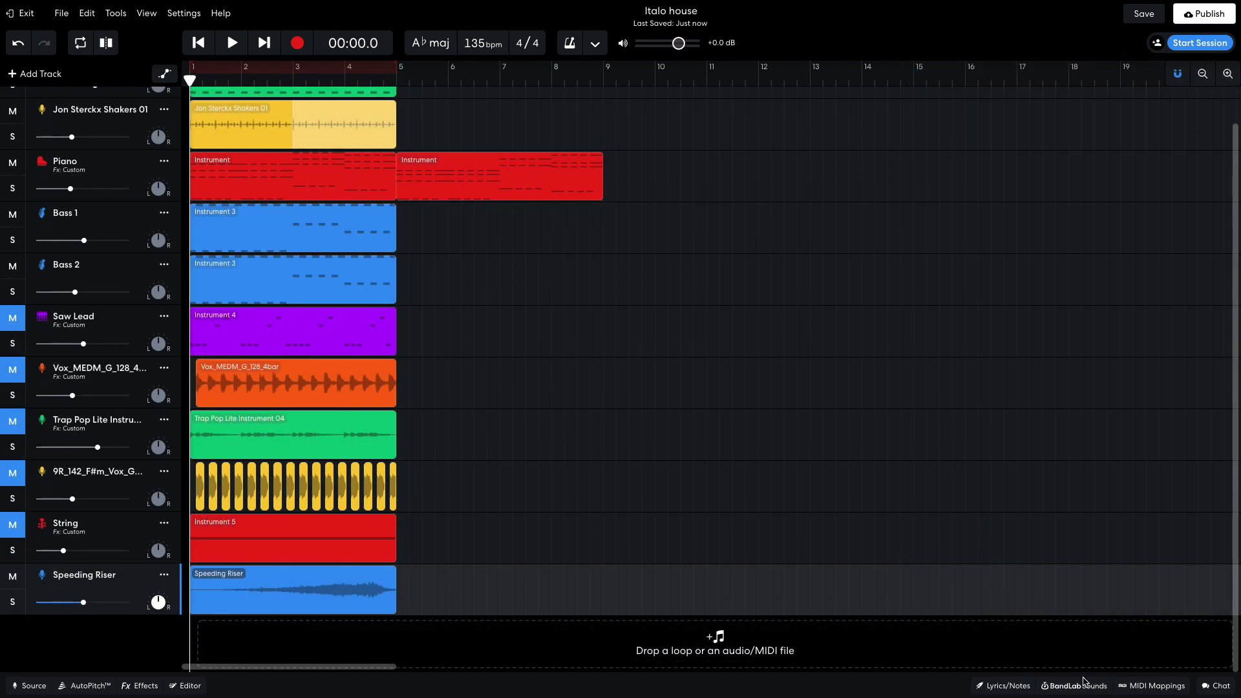
Search the loops for "fill" and place Dark Fill 02 on a new track starting at bar 4.
click(1084, 680)
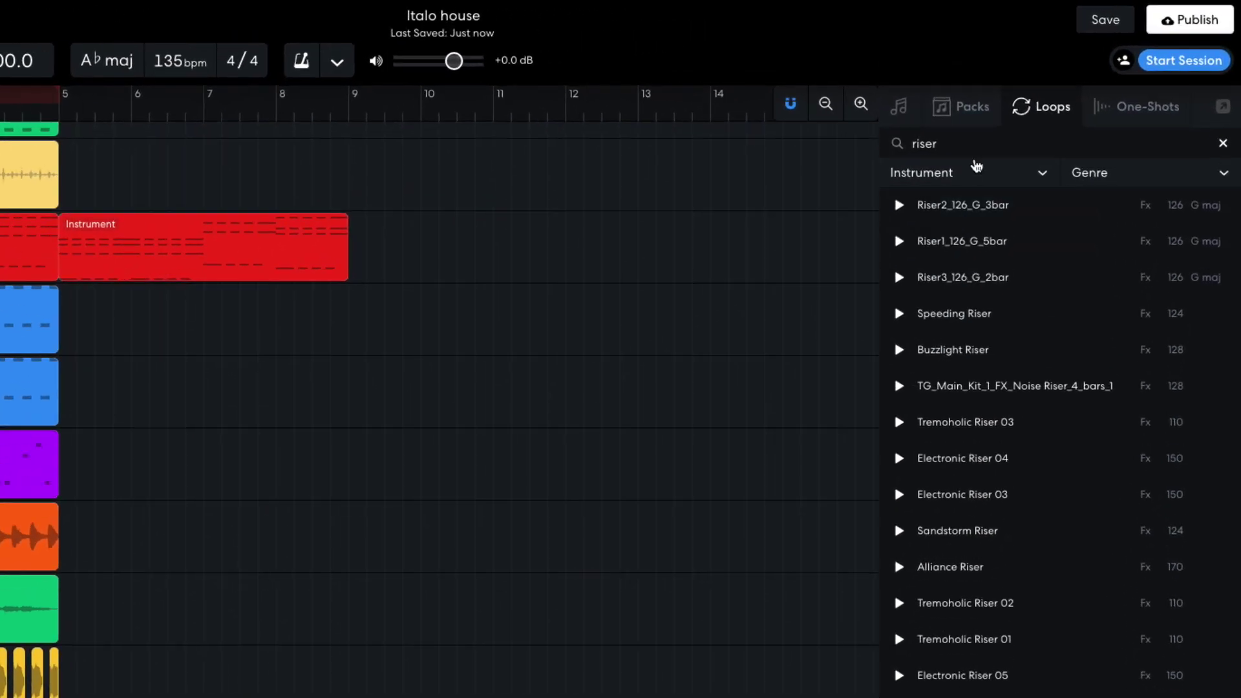
click(1052, 101)
text(fill)
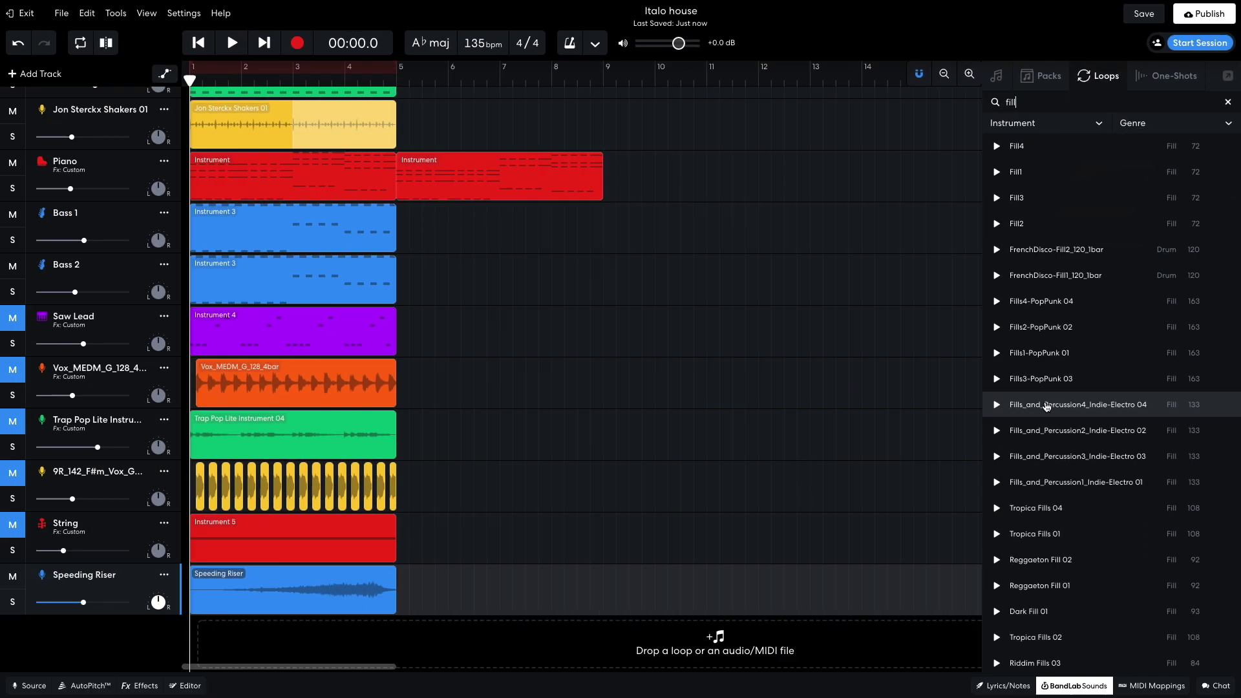
scroll(969, 568, down, 3)
scroll(1047, 406, down, 5)
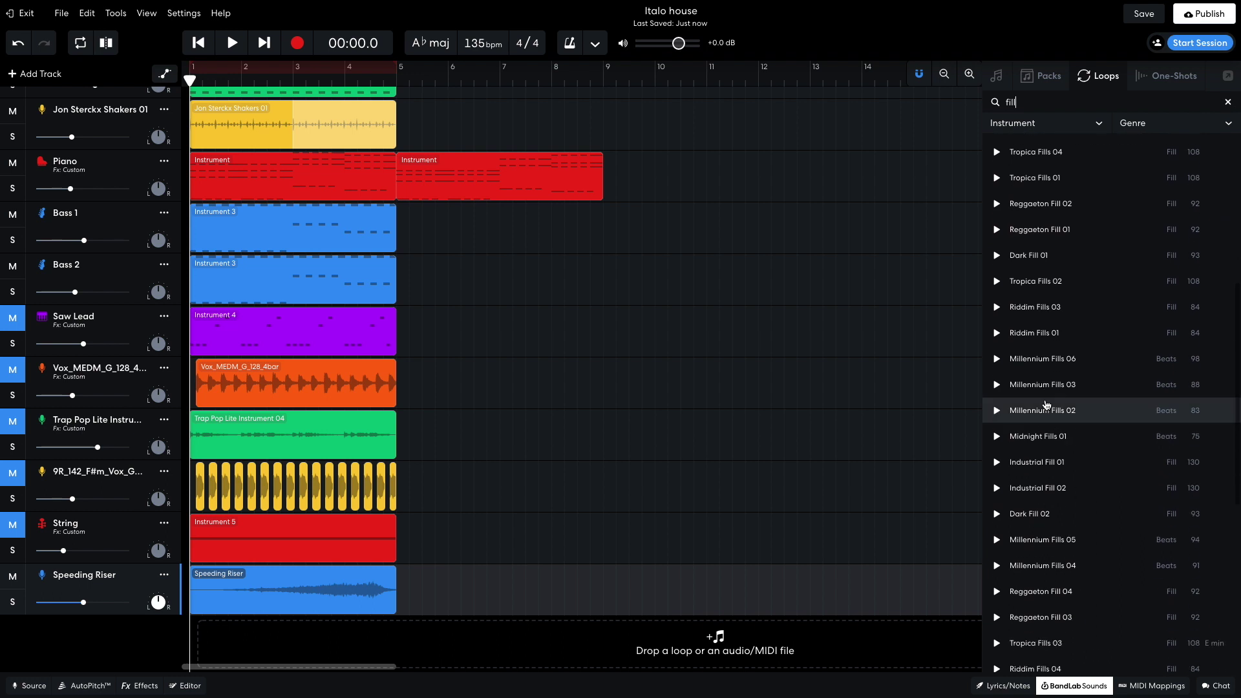
drag(1031, 513, 362, 645)
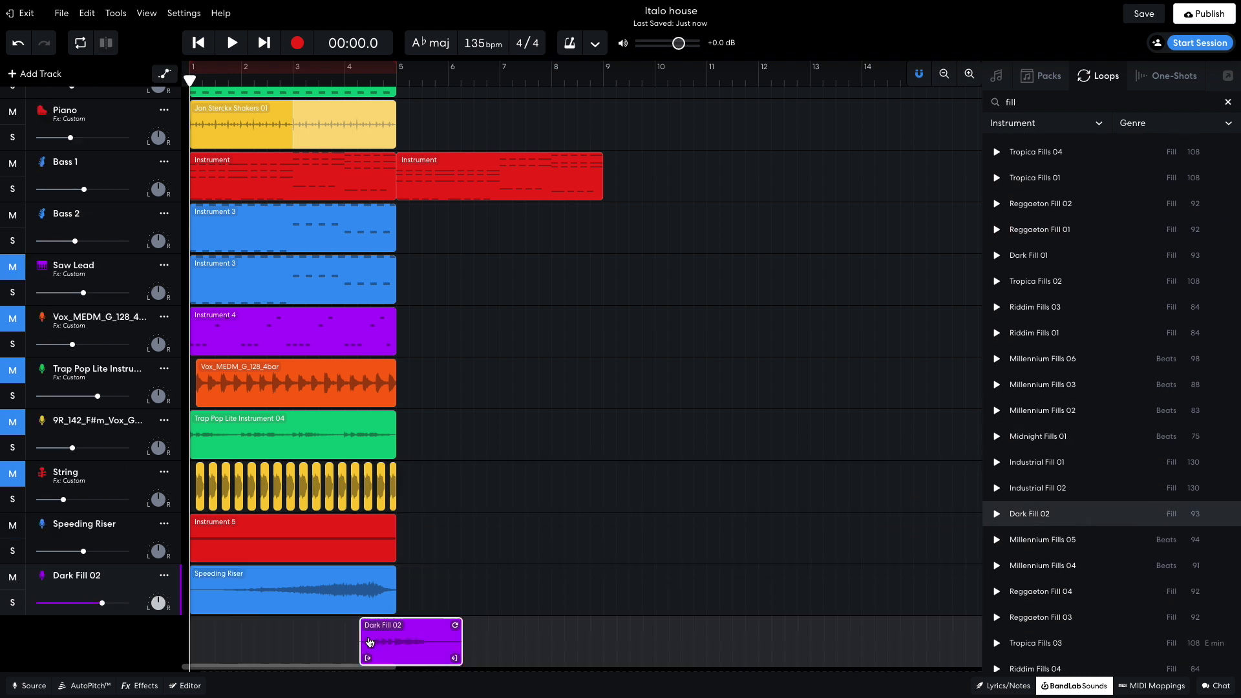
drag(379, 590, 364, 590)
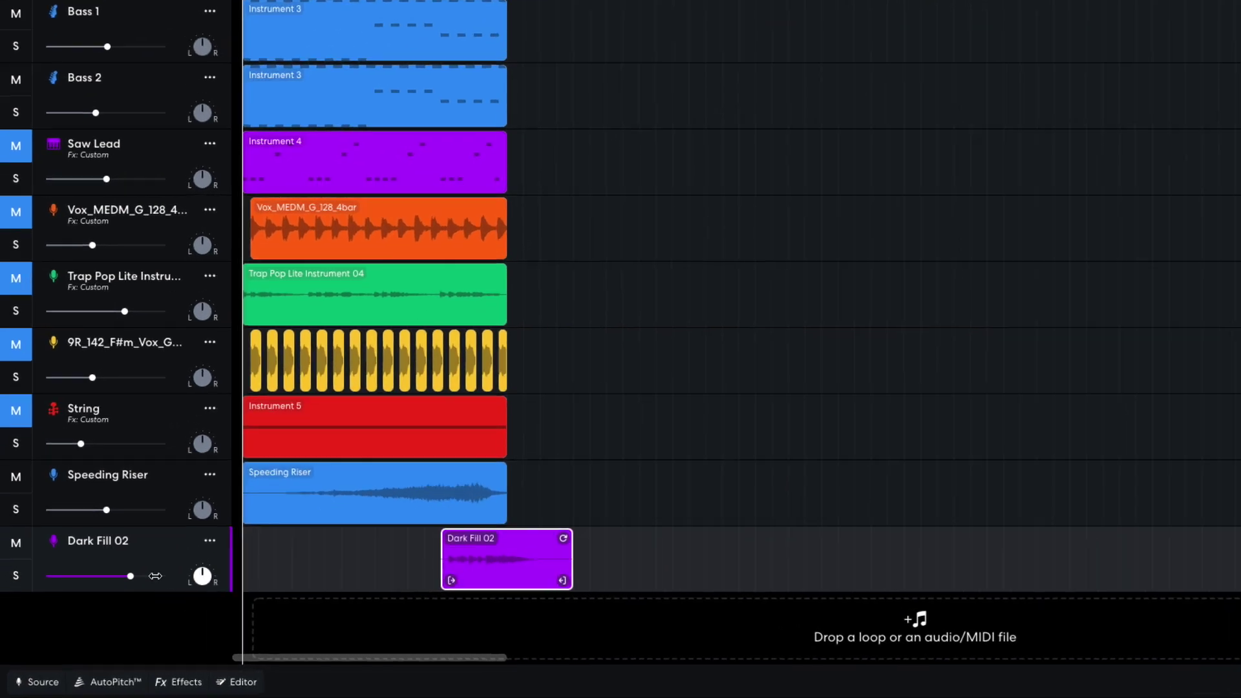
Raise the Dark Fill 02 track's volume and play the mix from bar 3 to hear the fill.
drag(102, 603, 114, 605)
drag(159, 567, 170, 568)
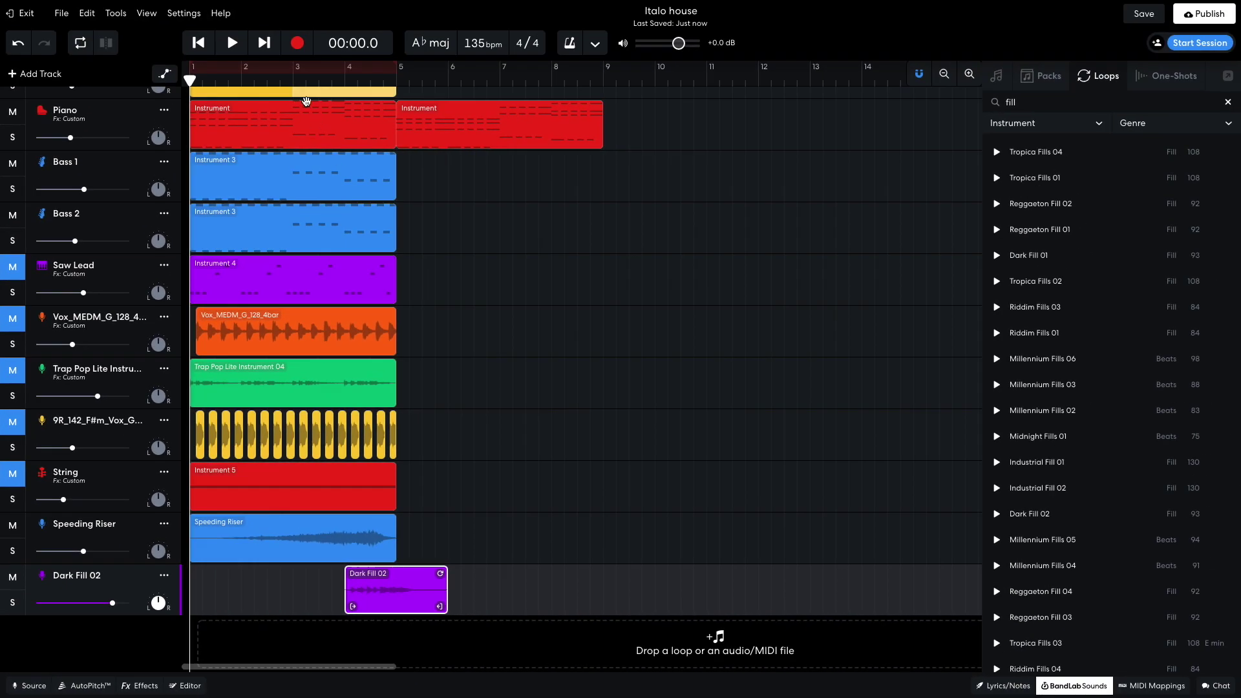
click(321, 24)
key(space)
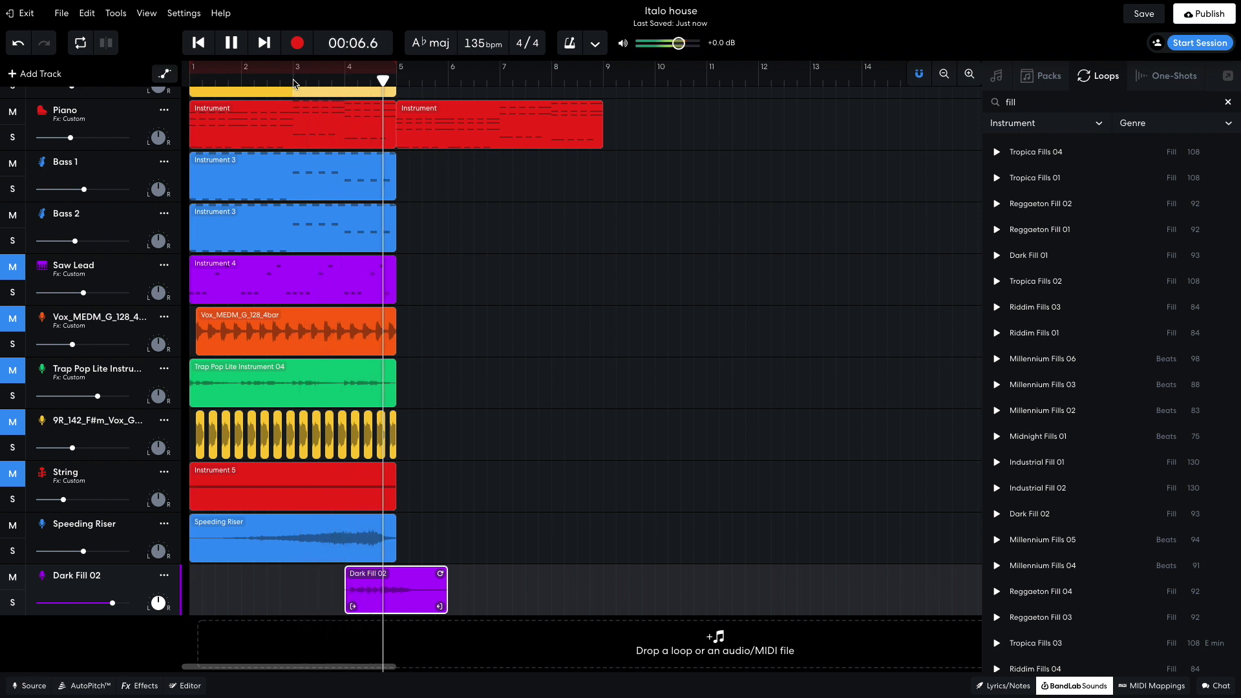
key(space)
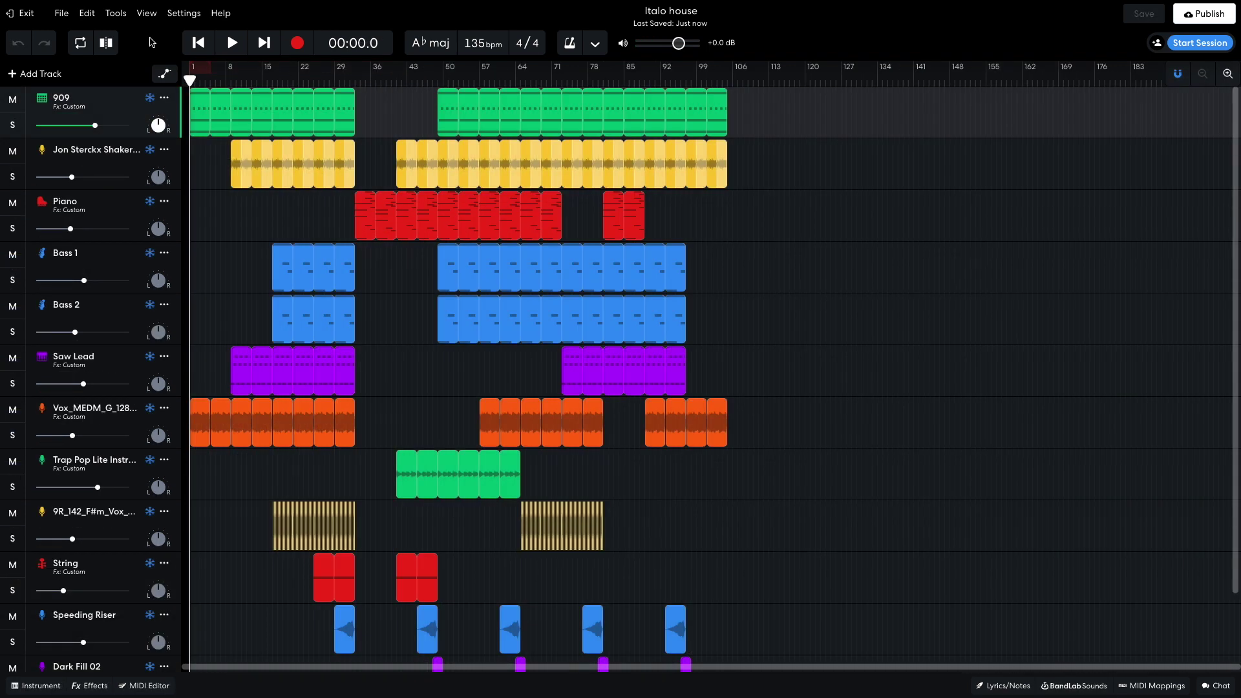
Play the full arrangement from bar 1.
key(space)
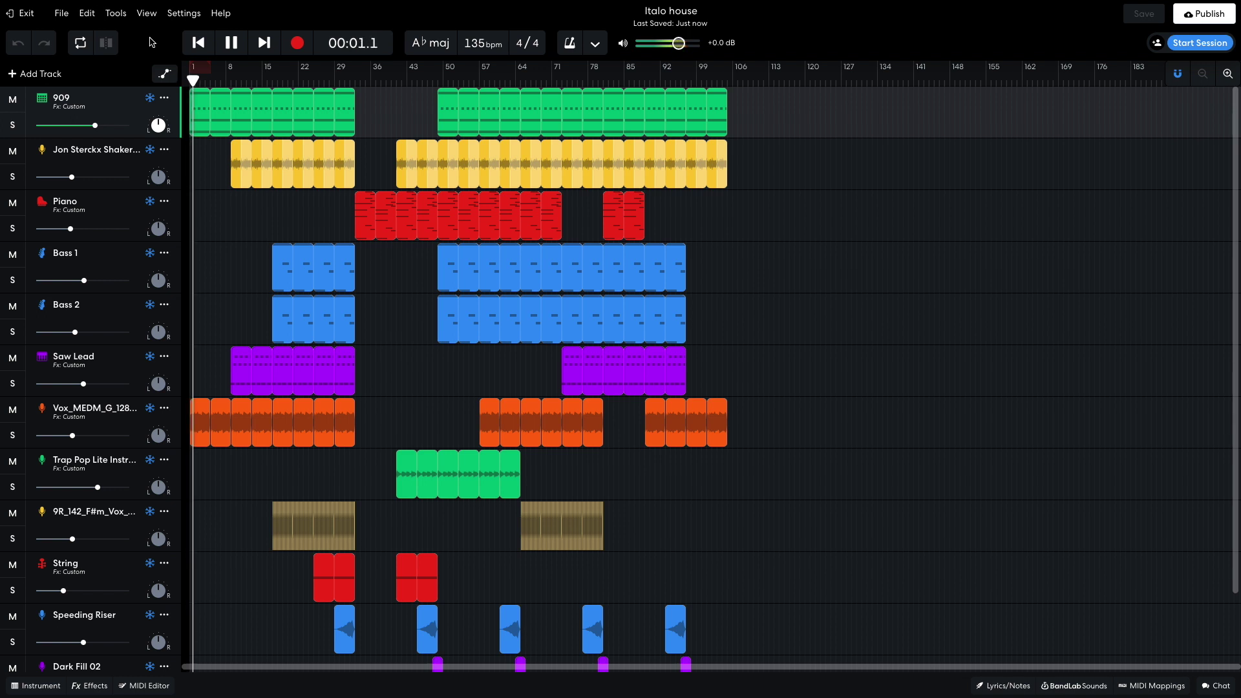